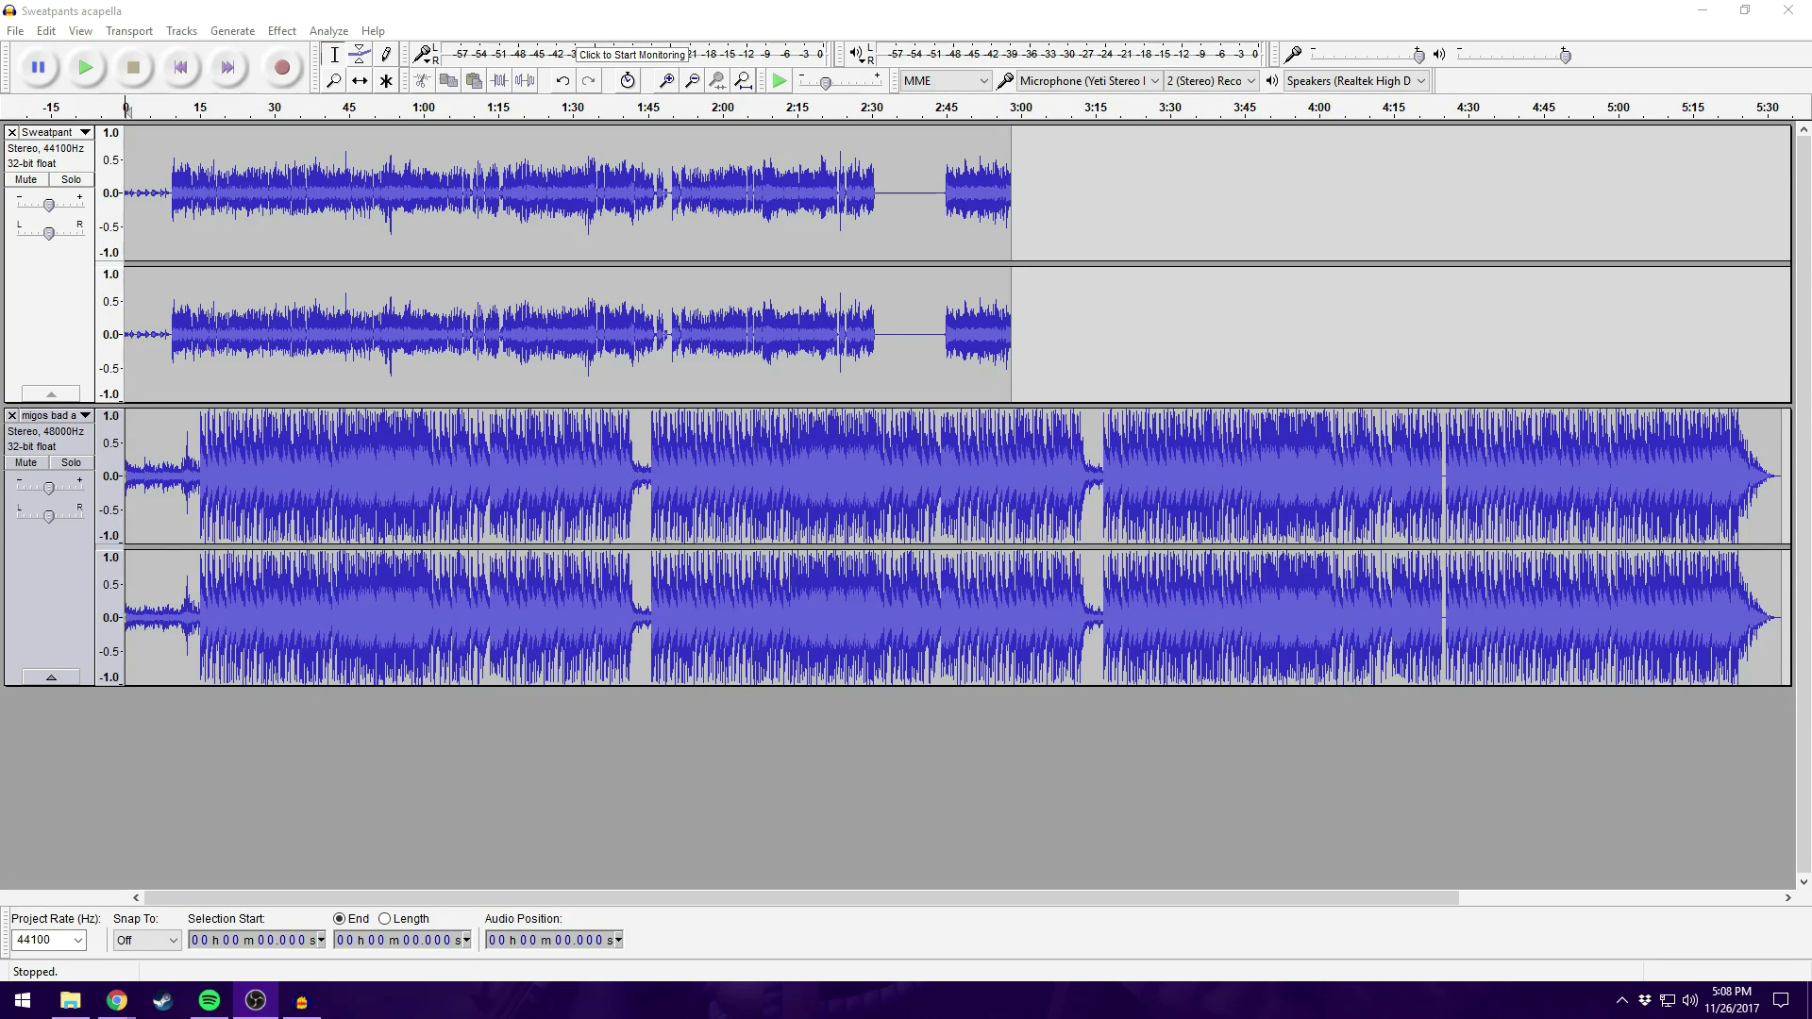
In Chrome, search the web for 'mask off ins' in a new tab, then close that tab
mouse_move(116, 1000)
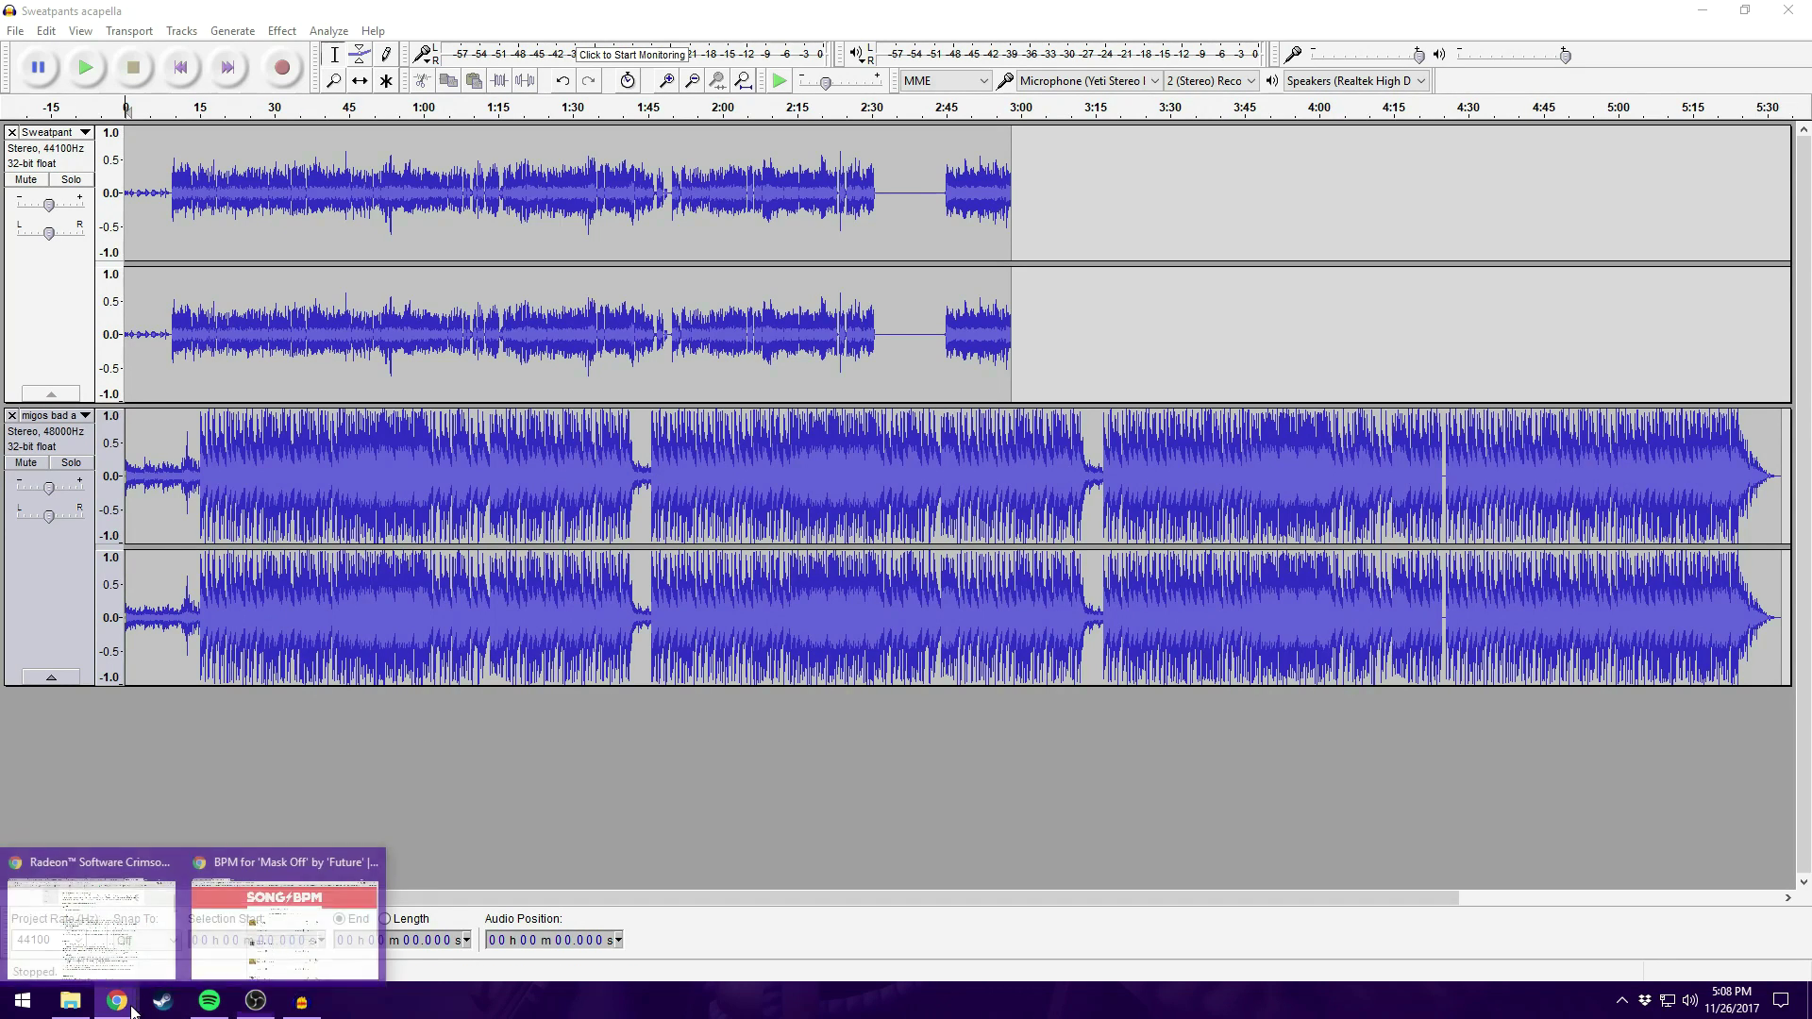
click(280, 895)
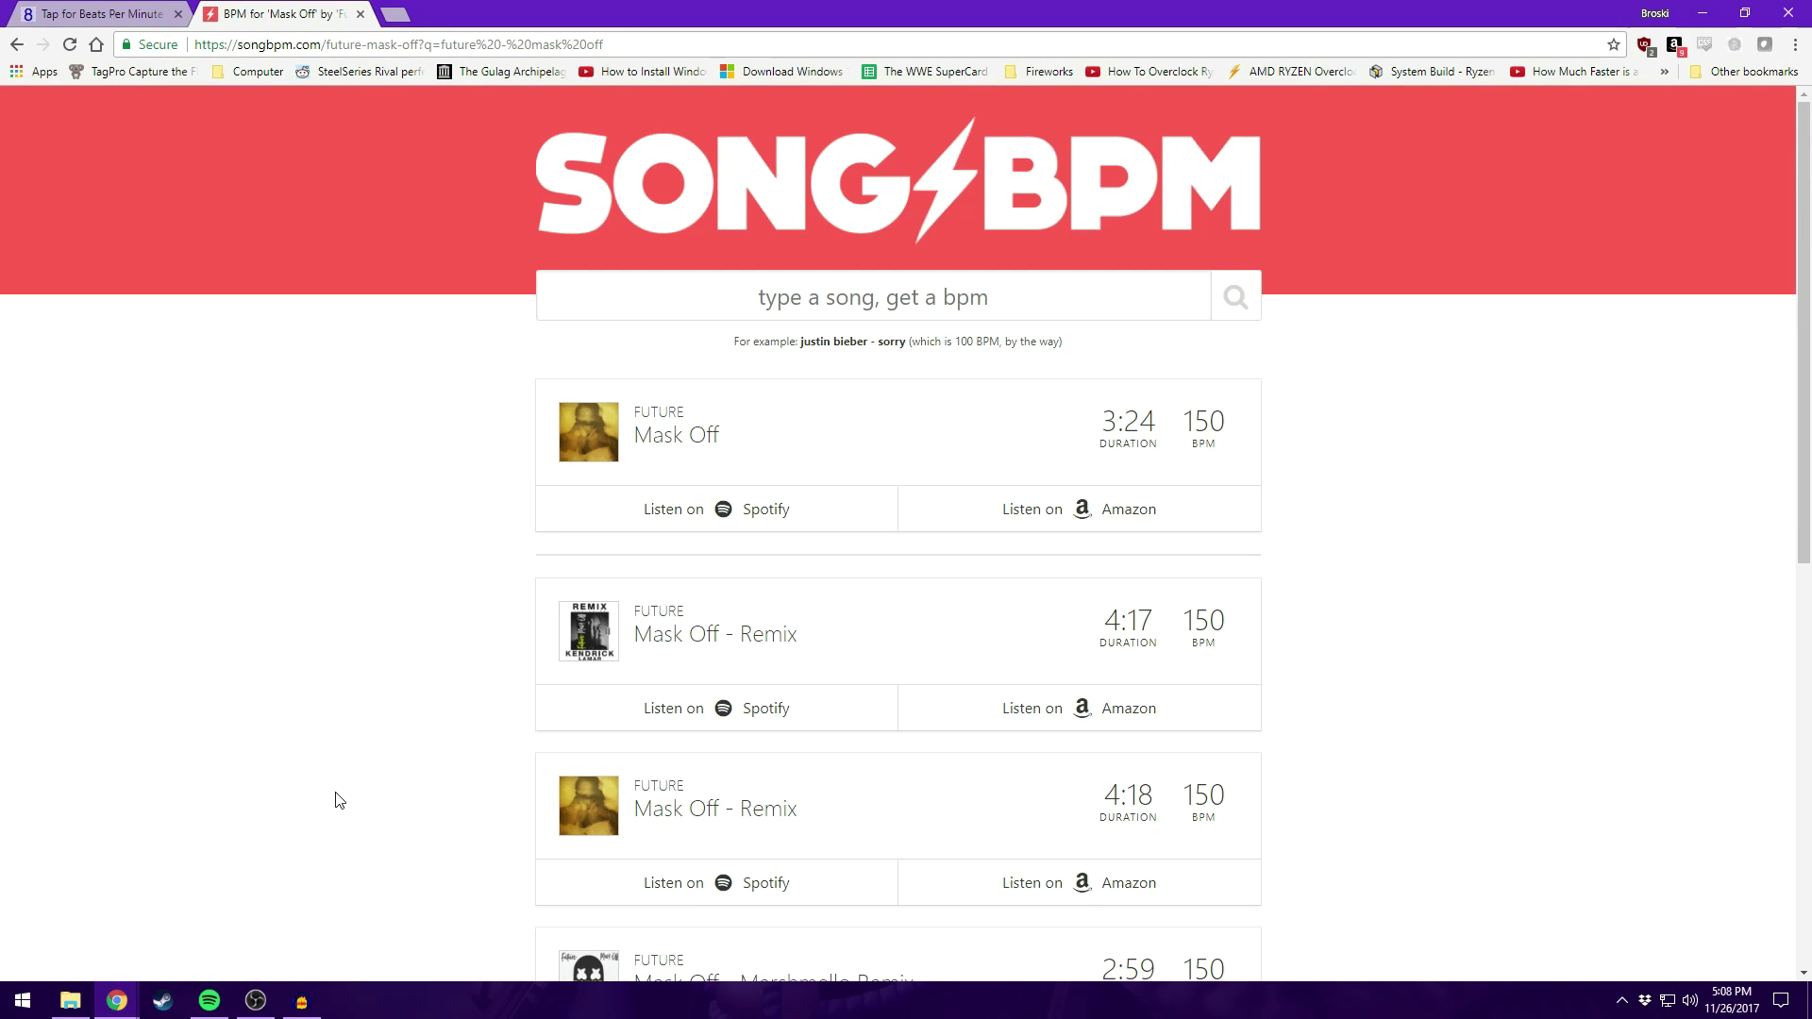
click(403, 15)
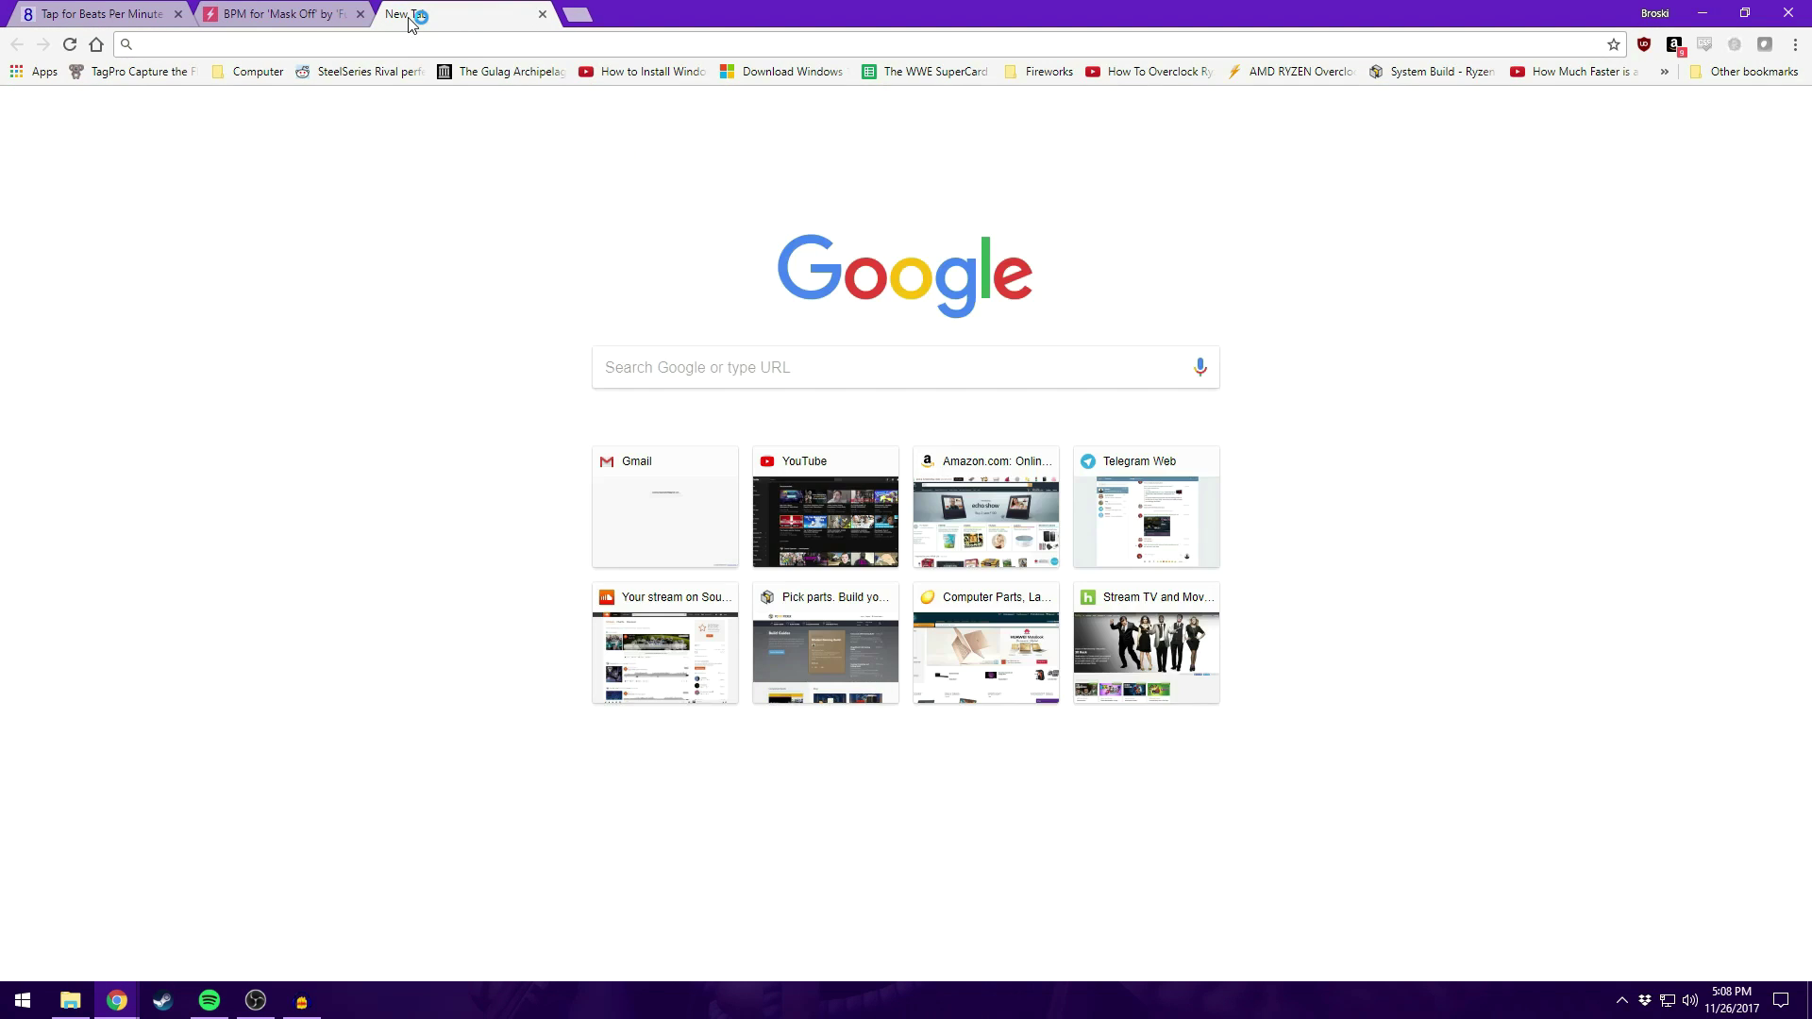
text(mask off i)
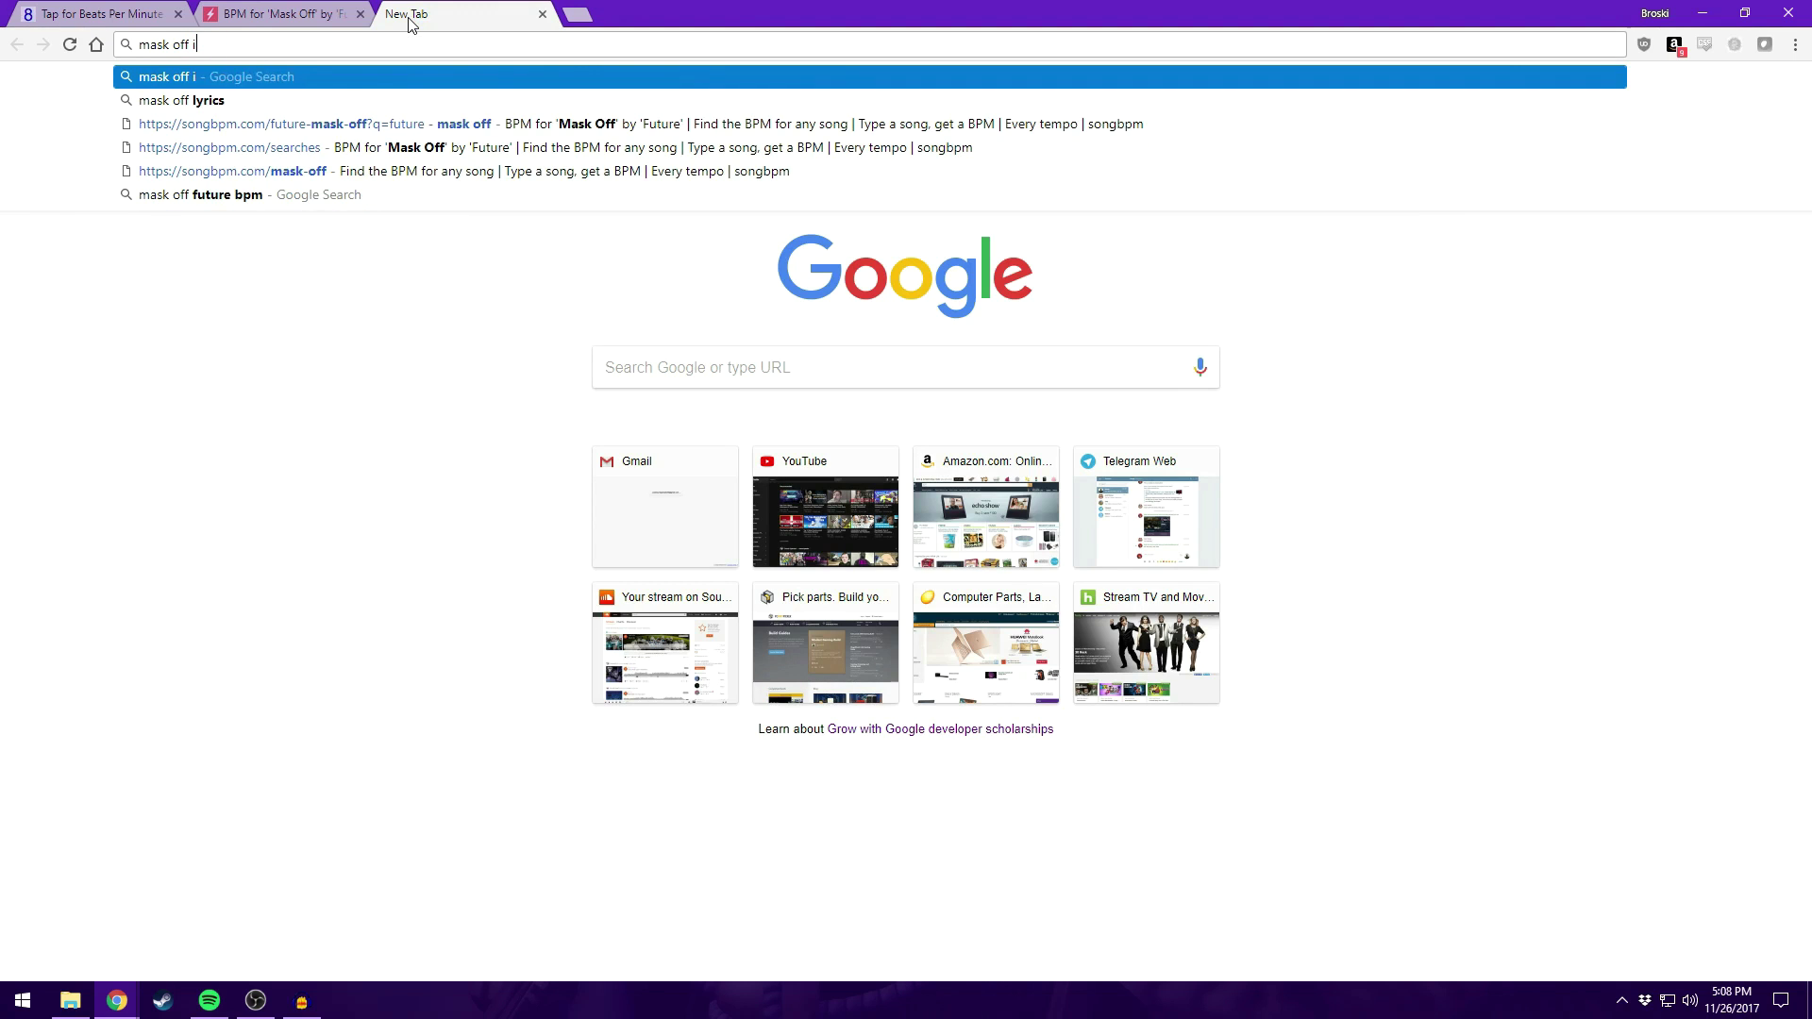
text(nstrumental)
key(Return)
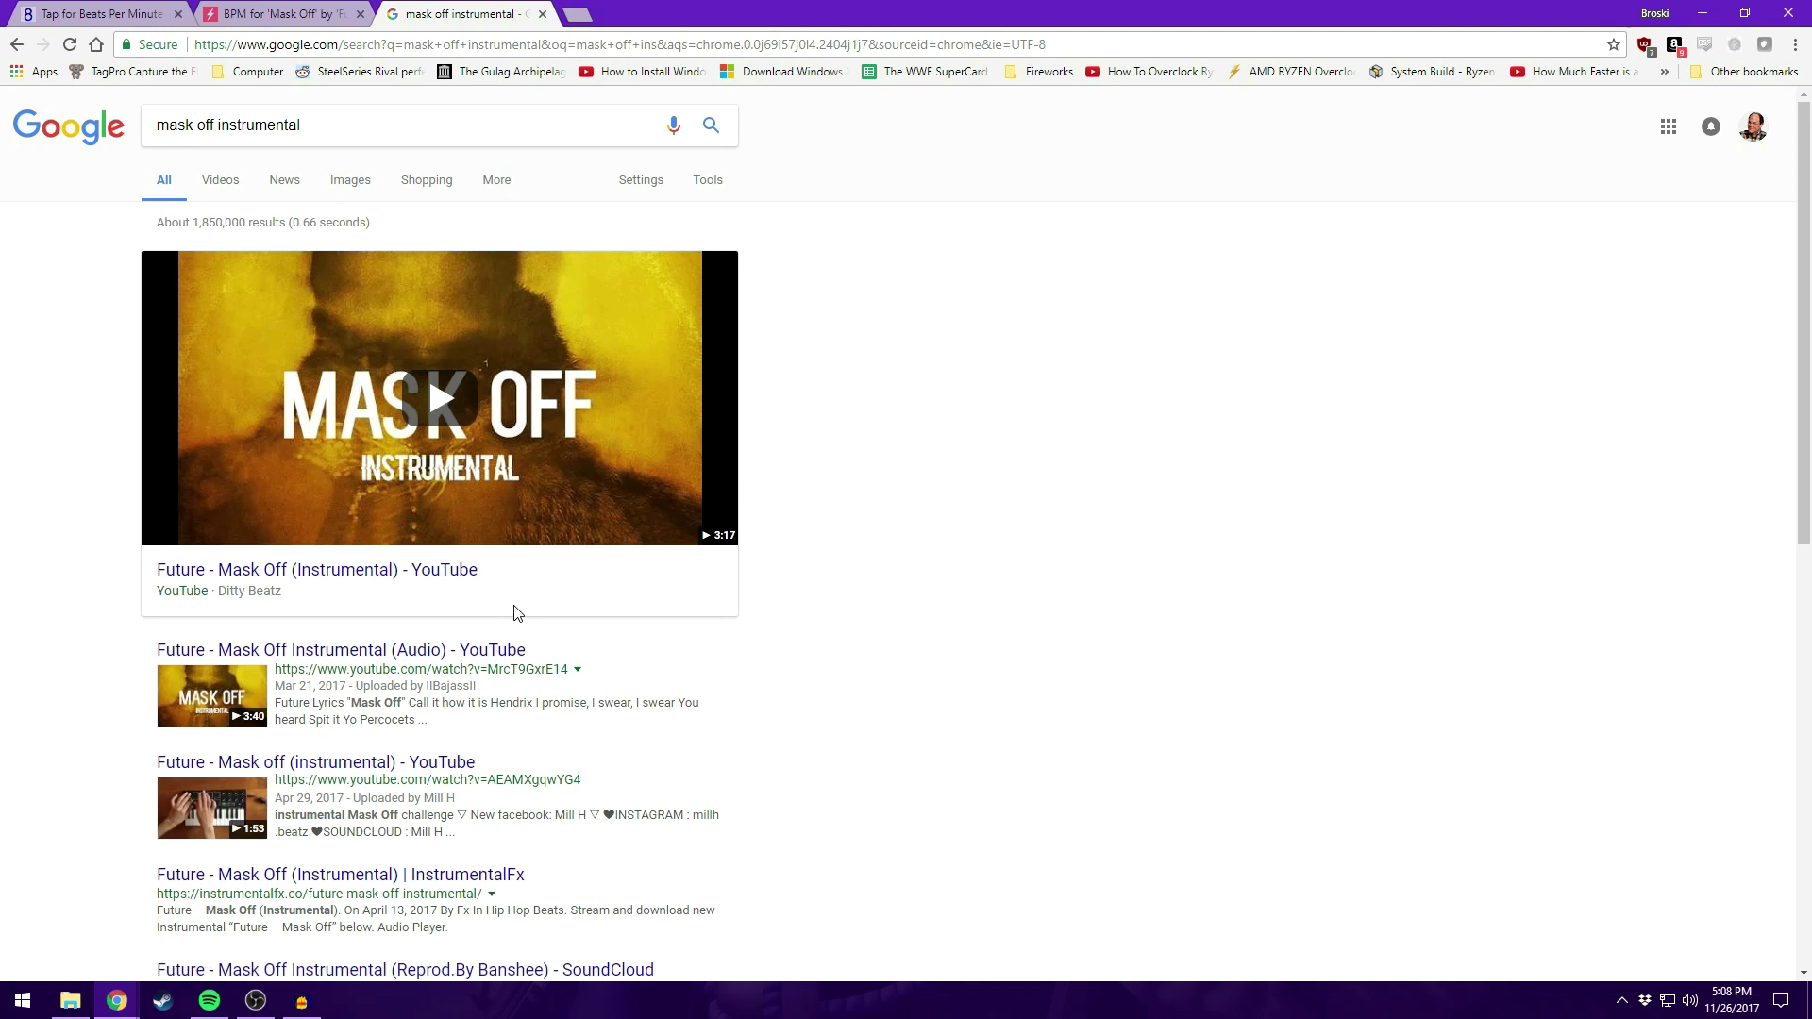
click(298, 11)
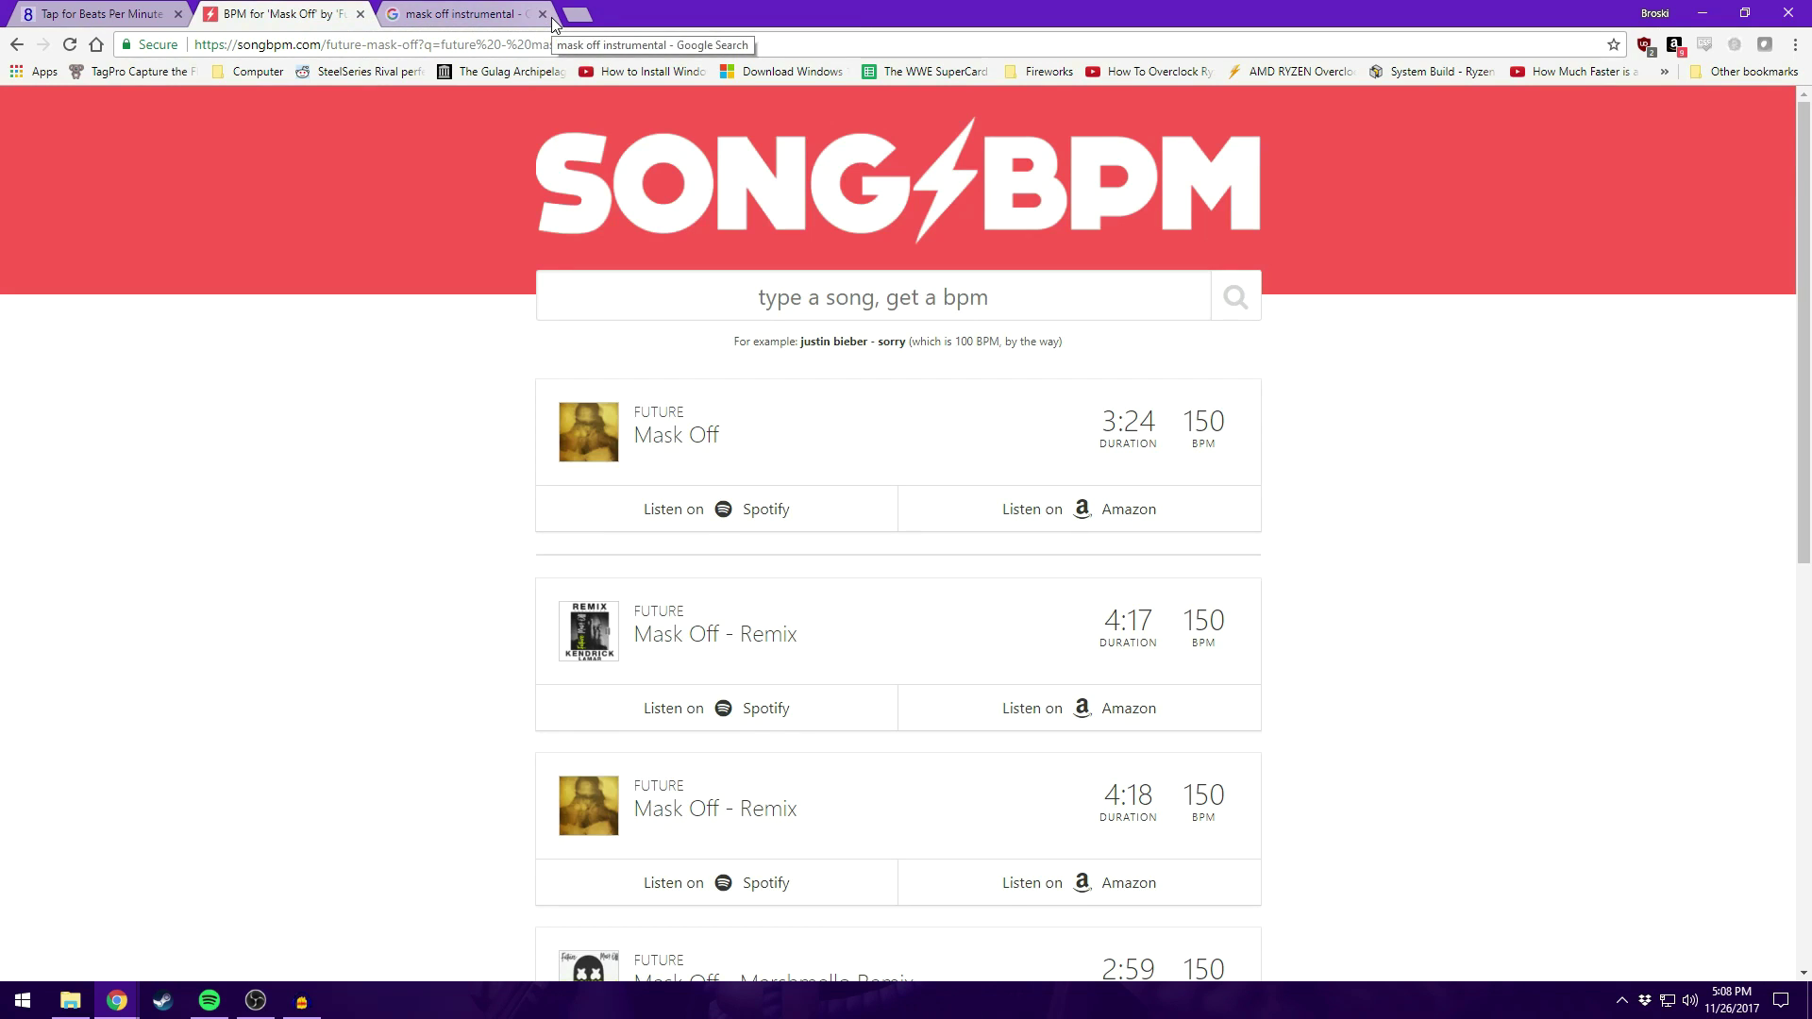
click(553, 23)
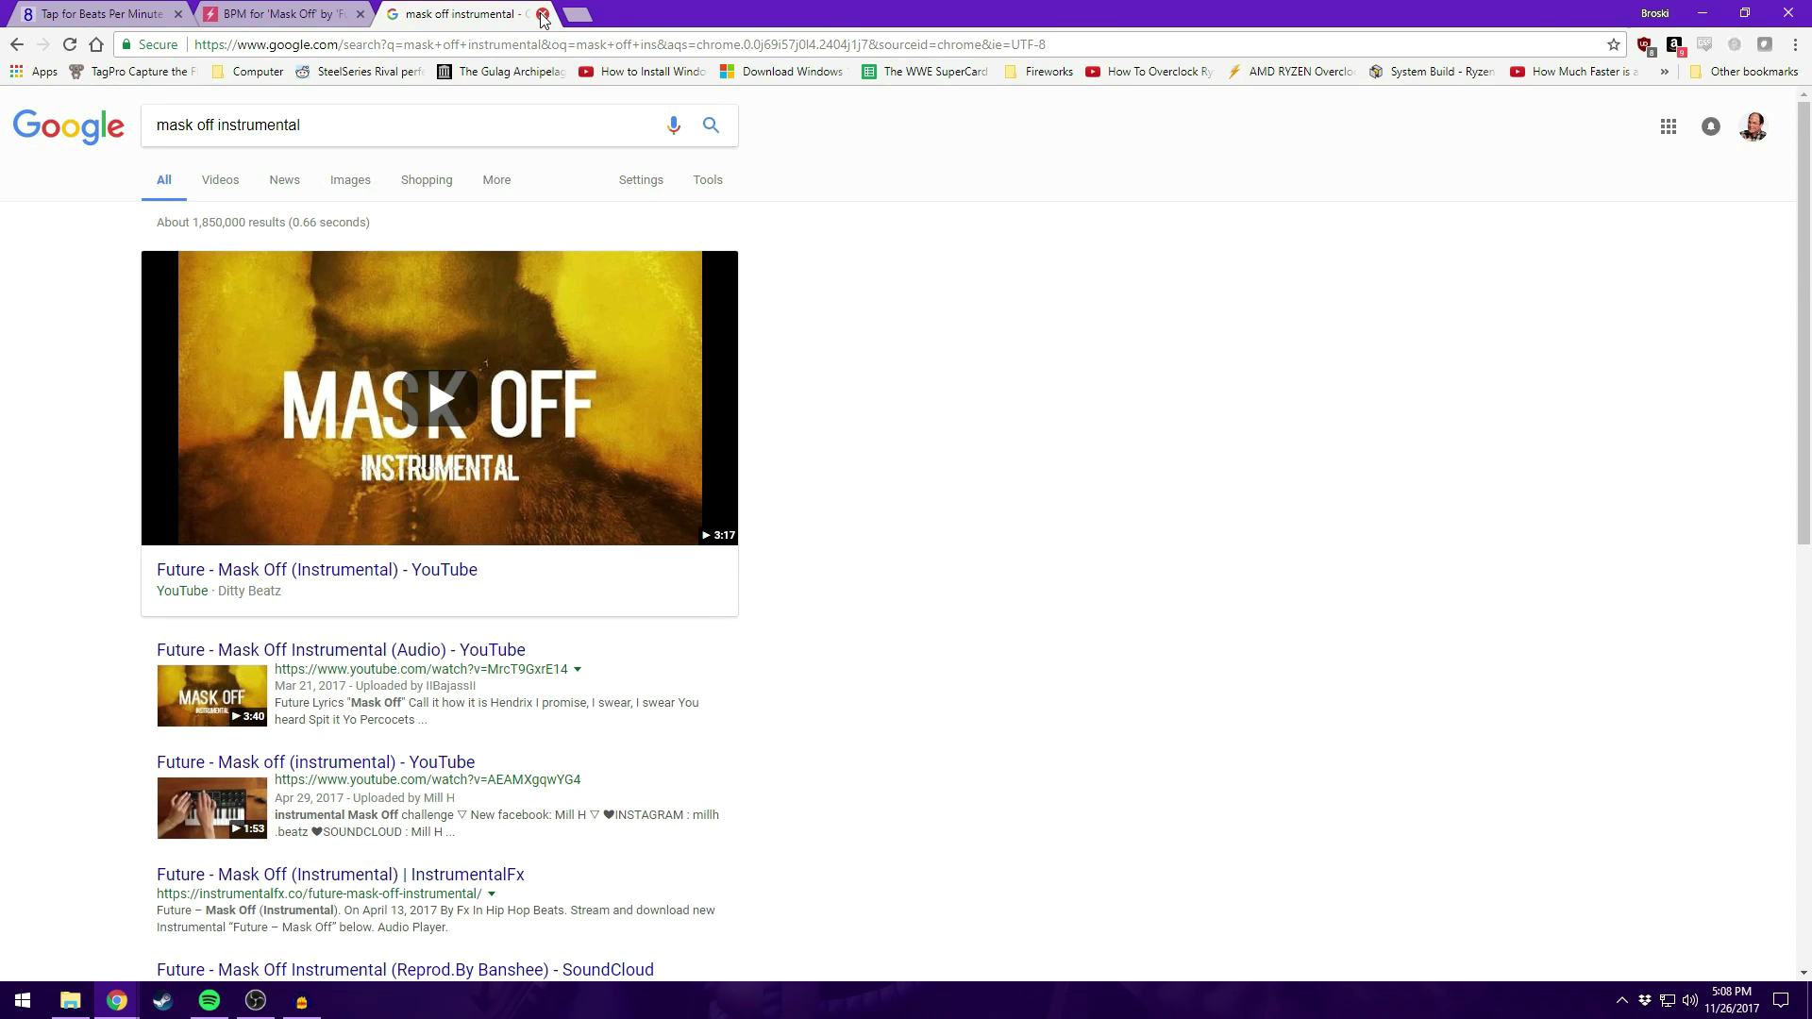
click(543, 15)
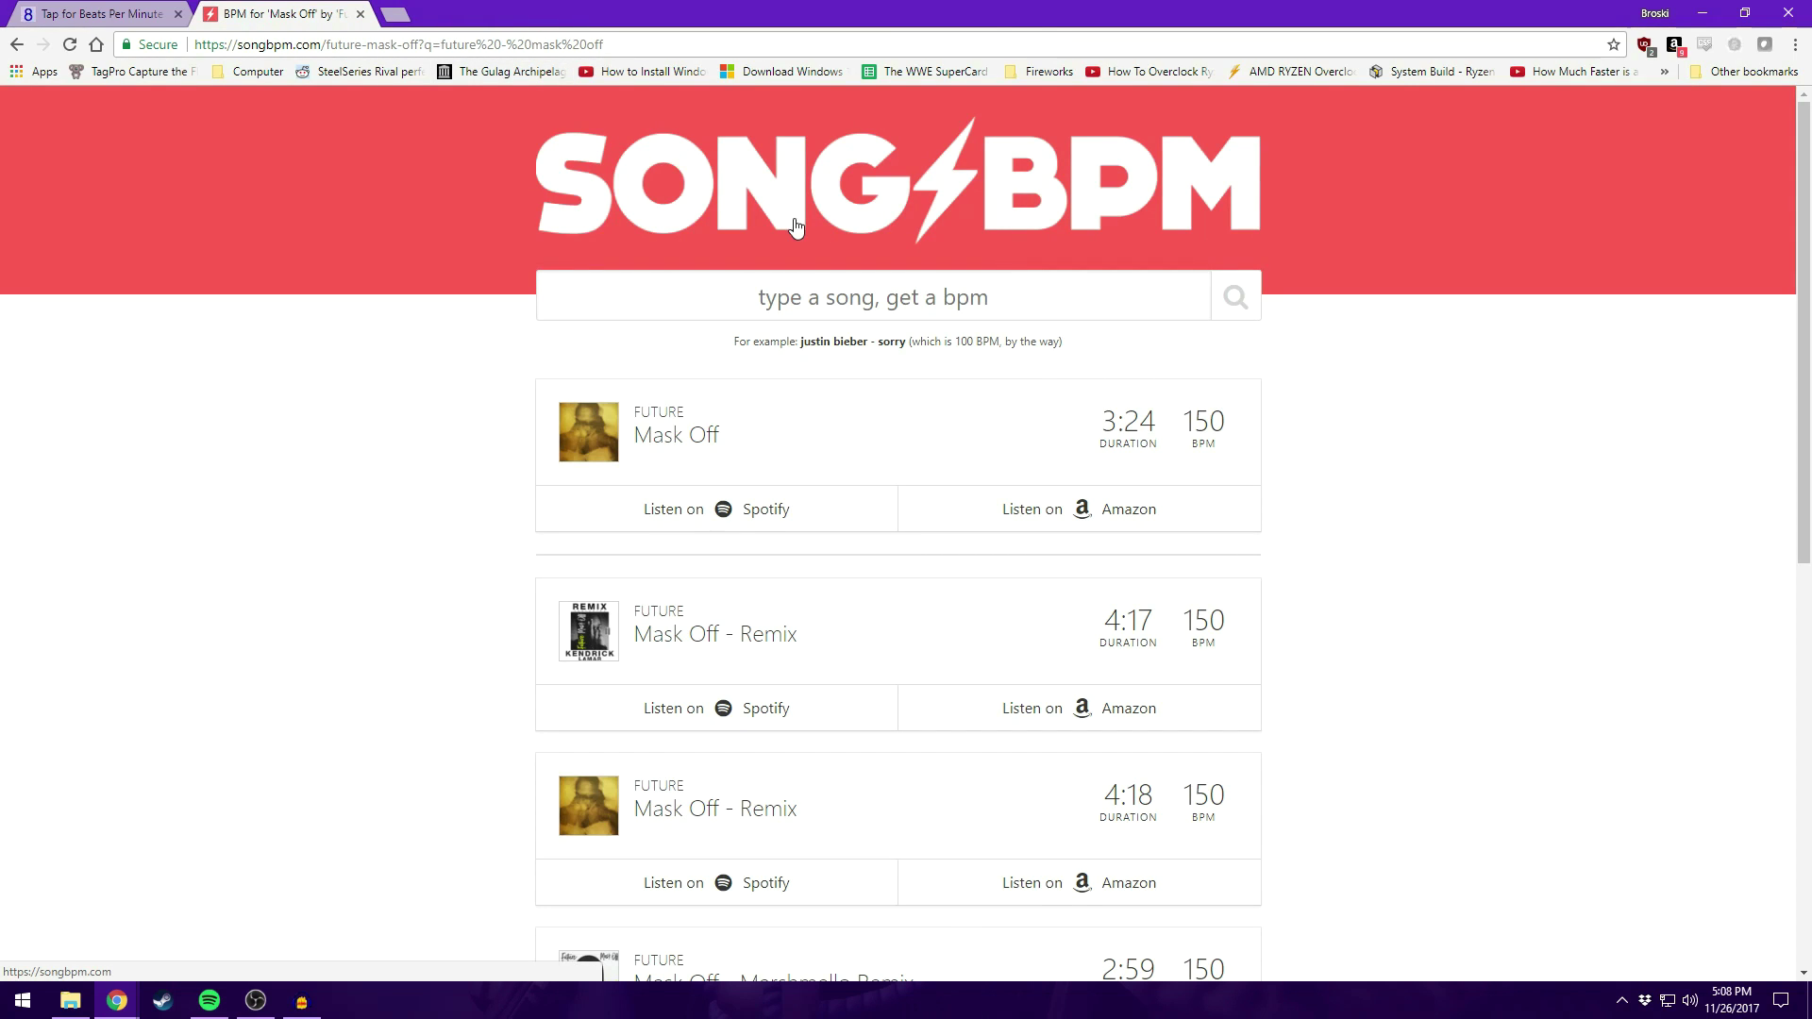
Search SongBPM for 'future - mask off' to show Mask Off at 150 BPM
click(901, 294)
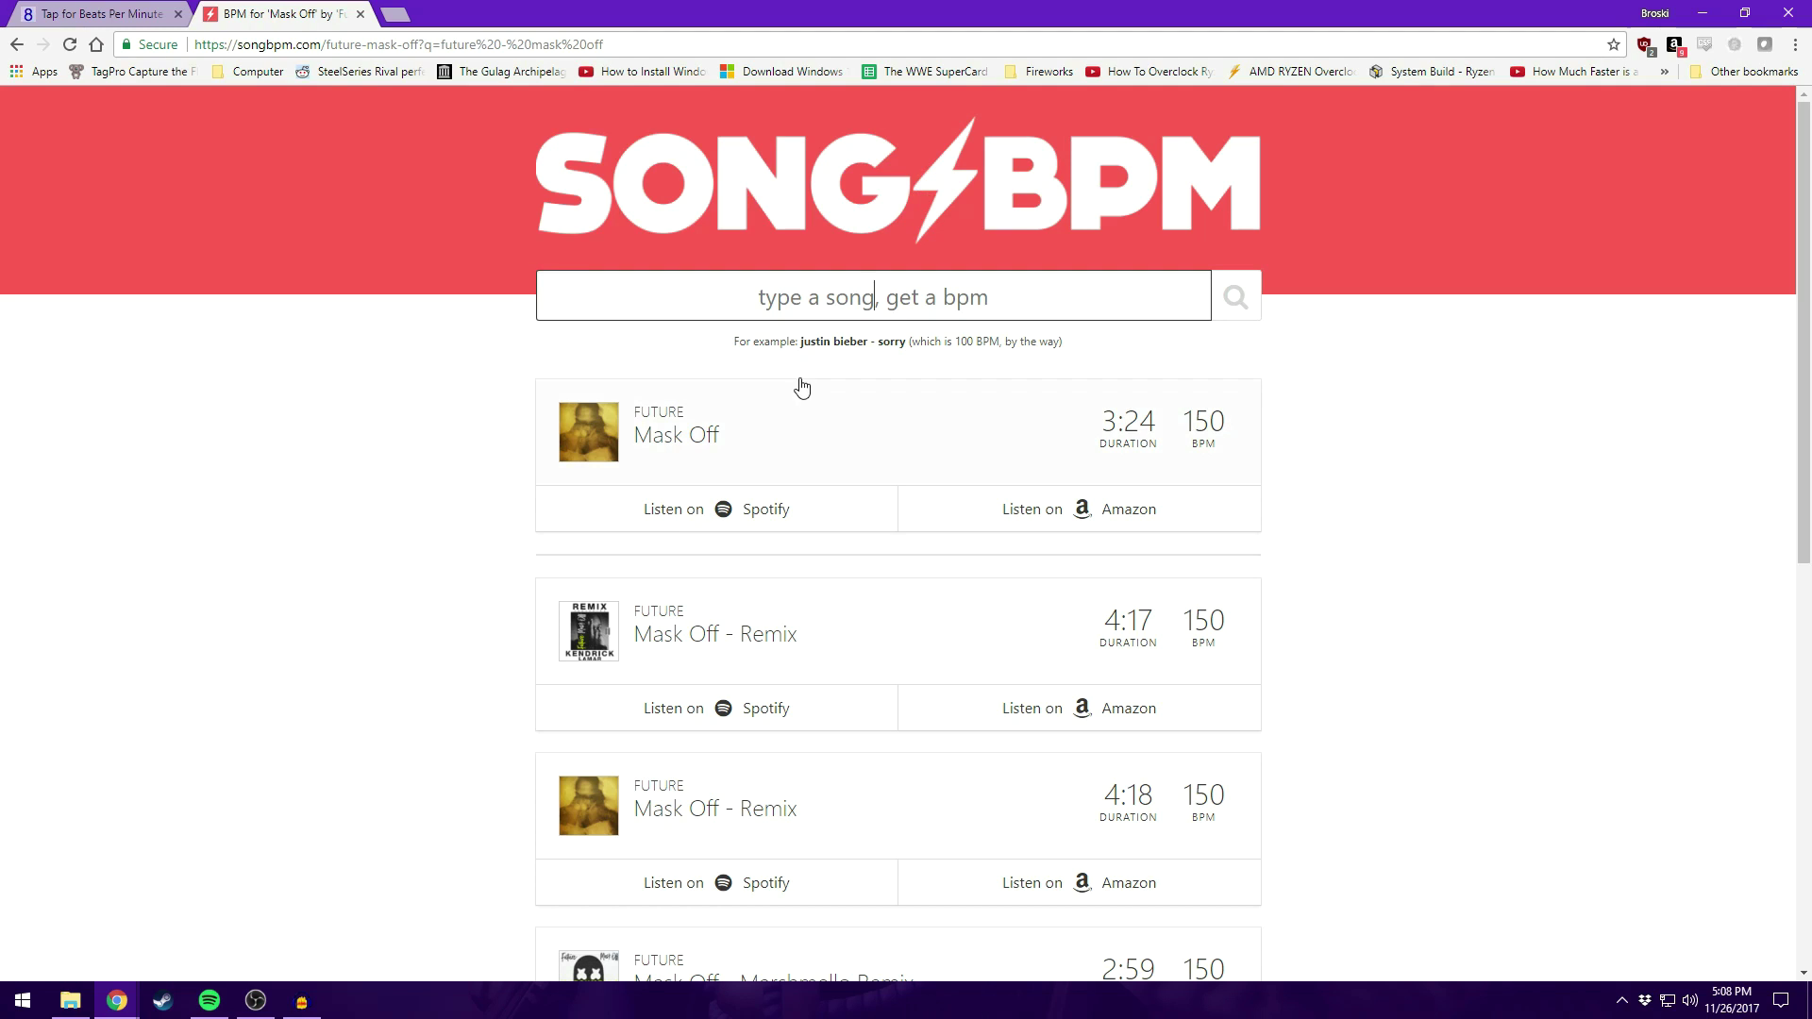
text(future - mask off)
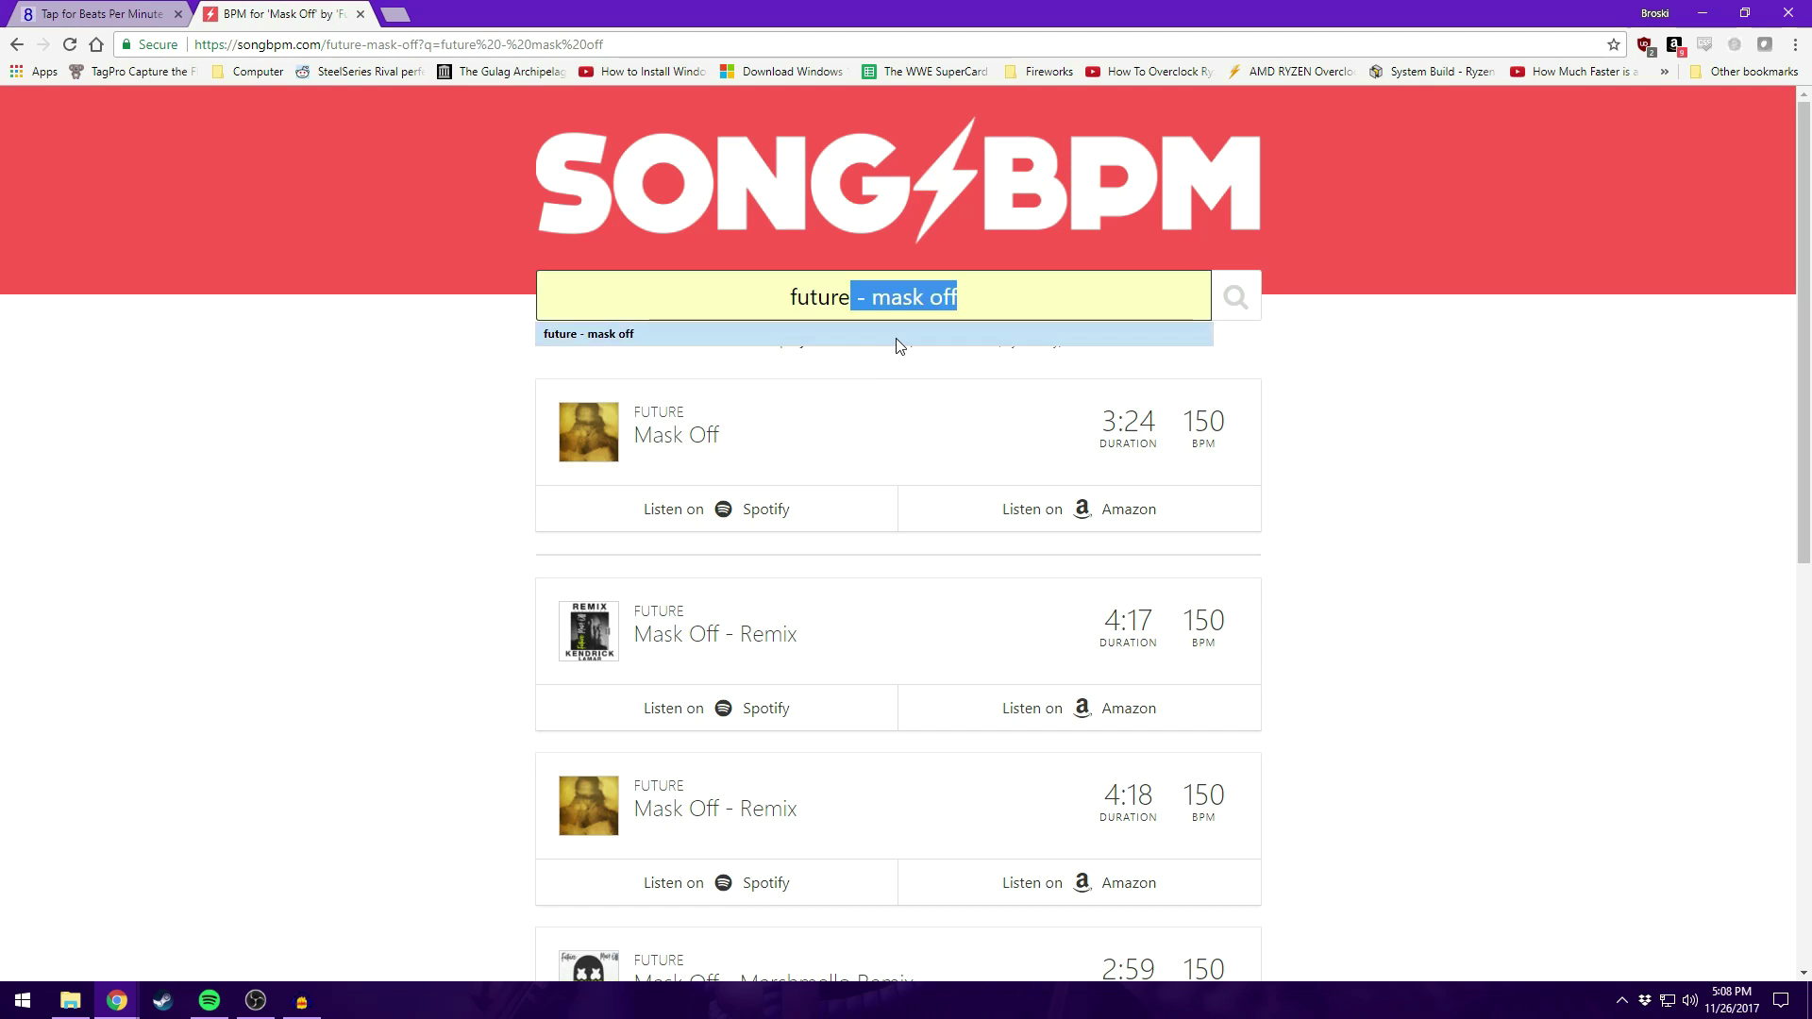
click(894, 336)
click(1238, 296)
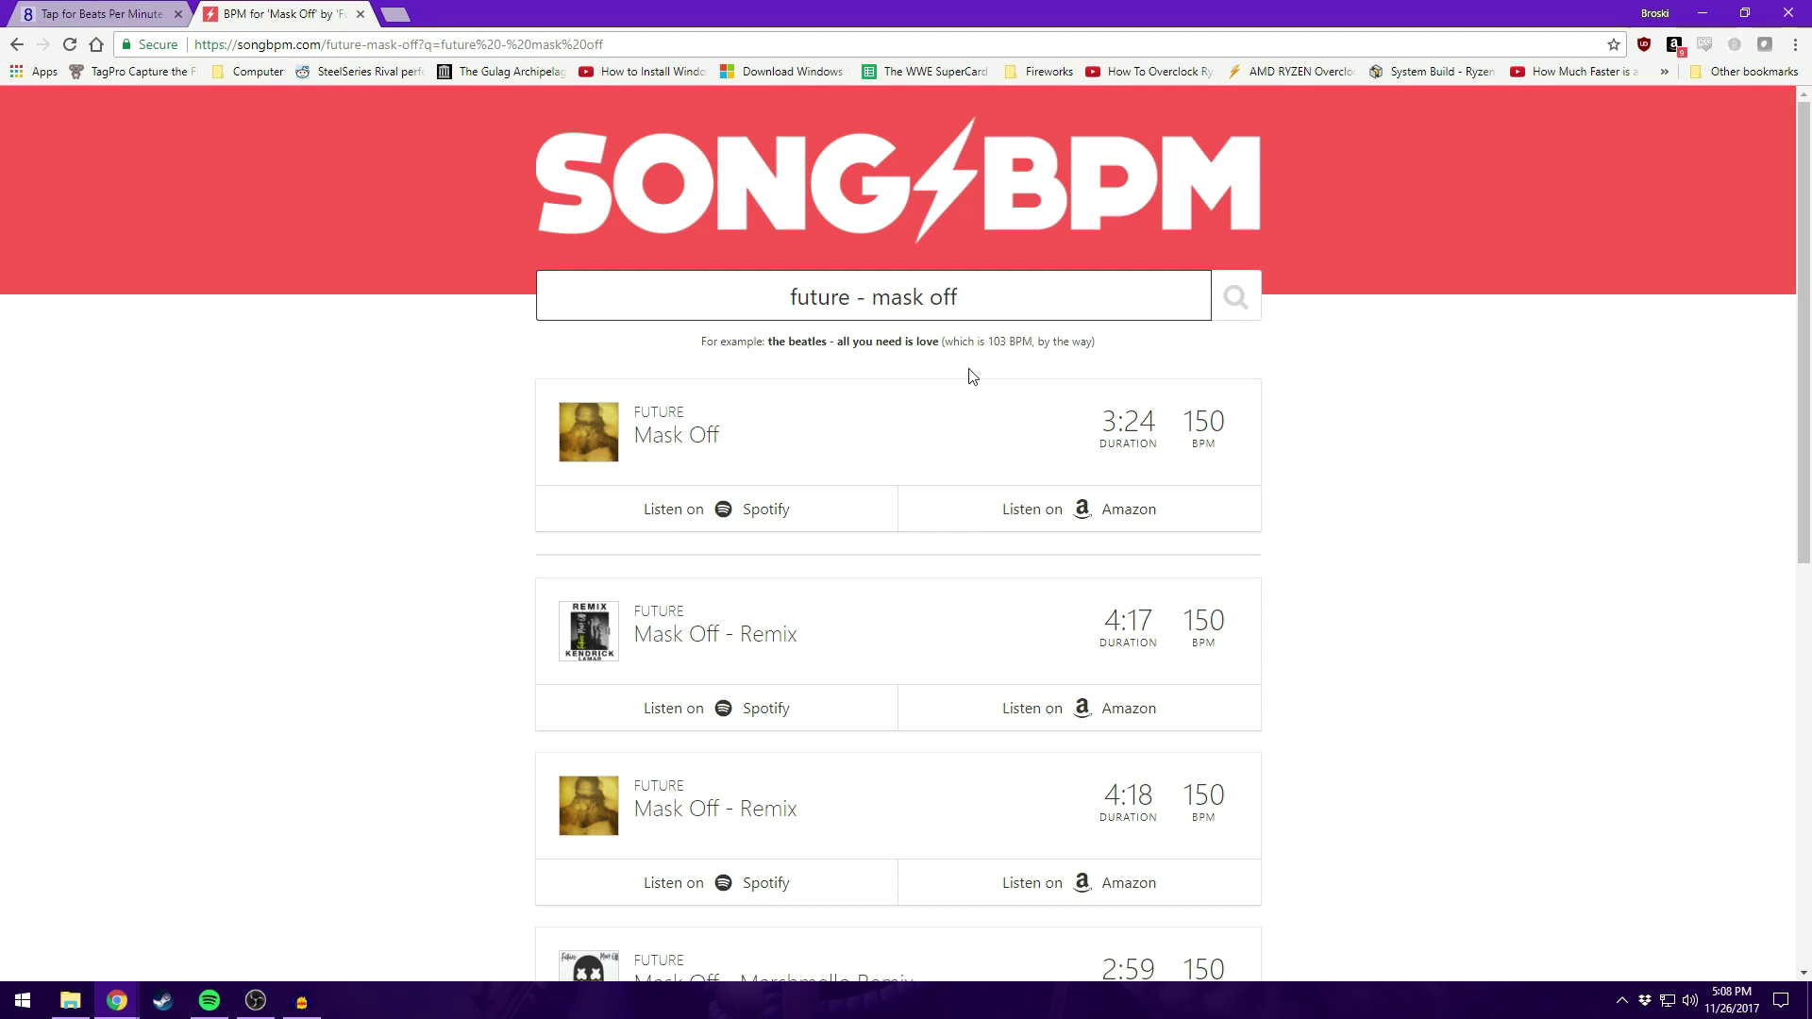
scroll(1517, 526, down, 6)
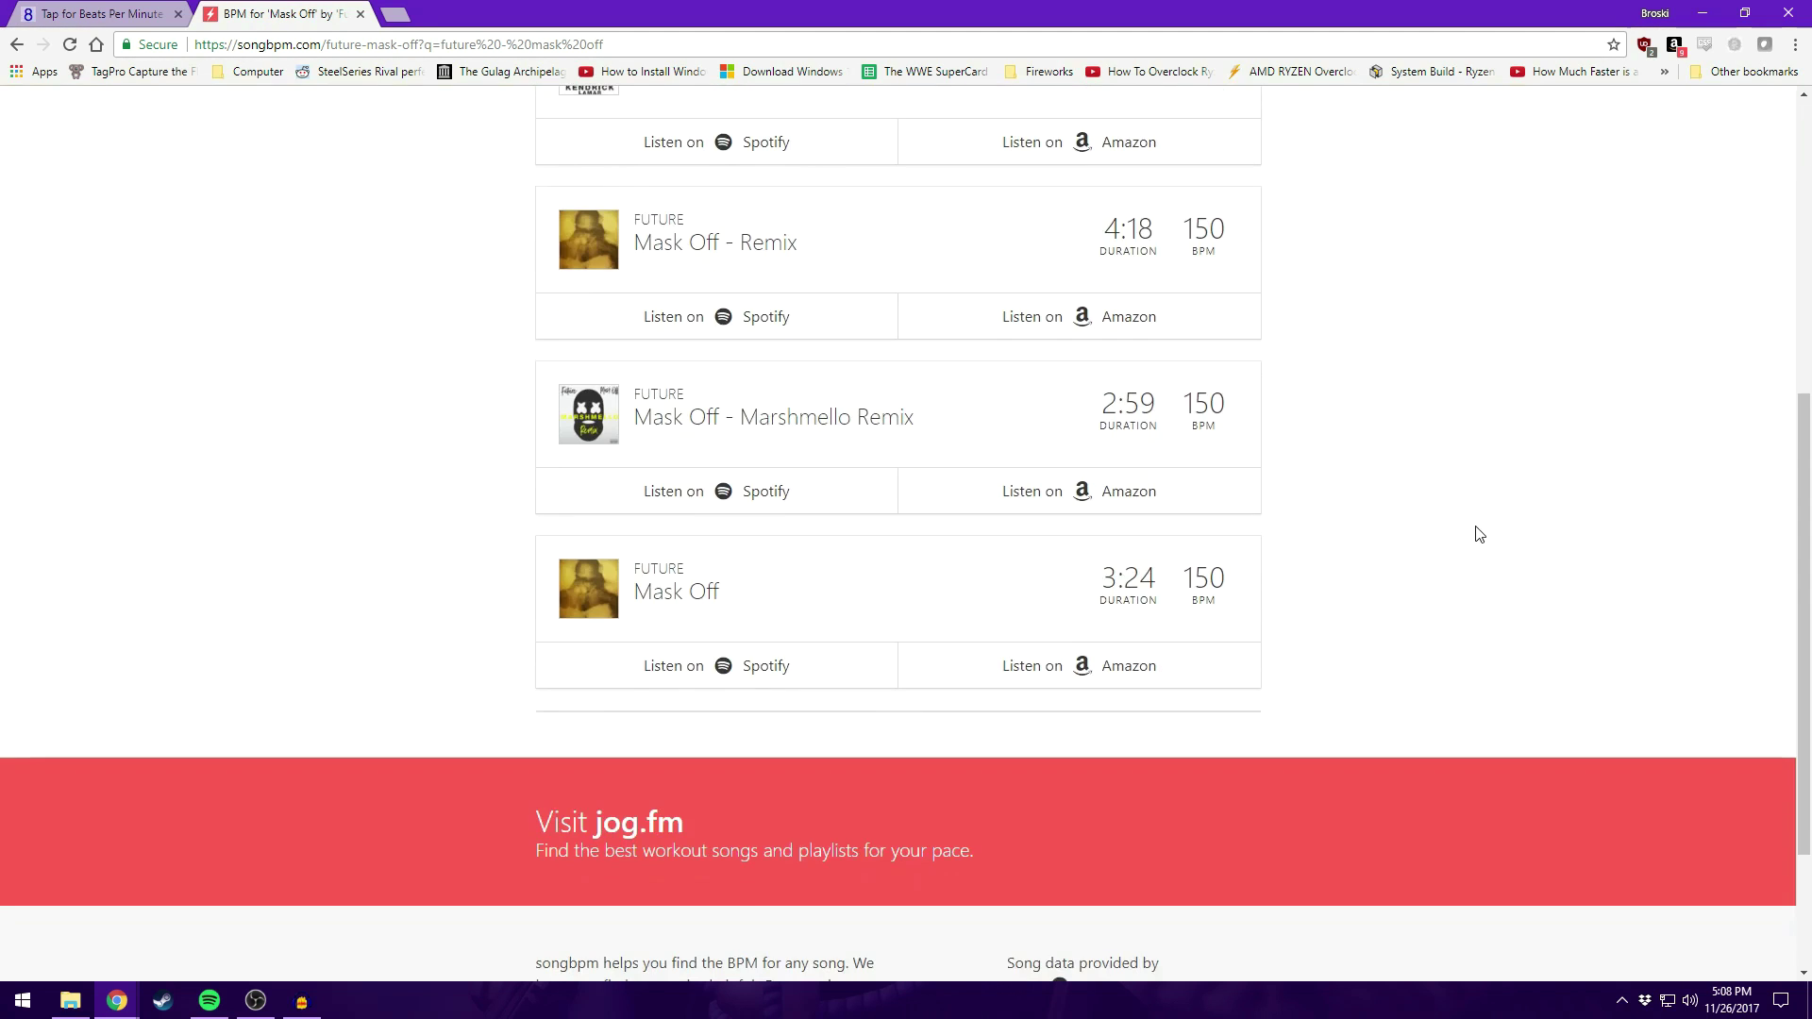
scroll(1463, 526, up, 6)
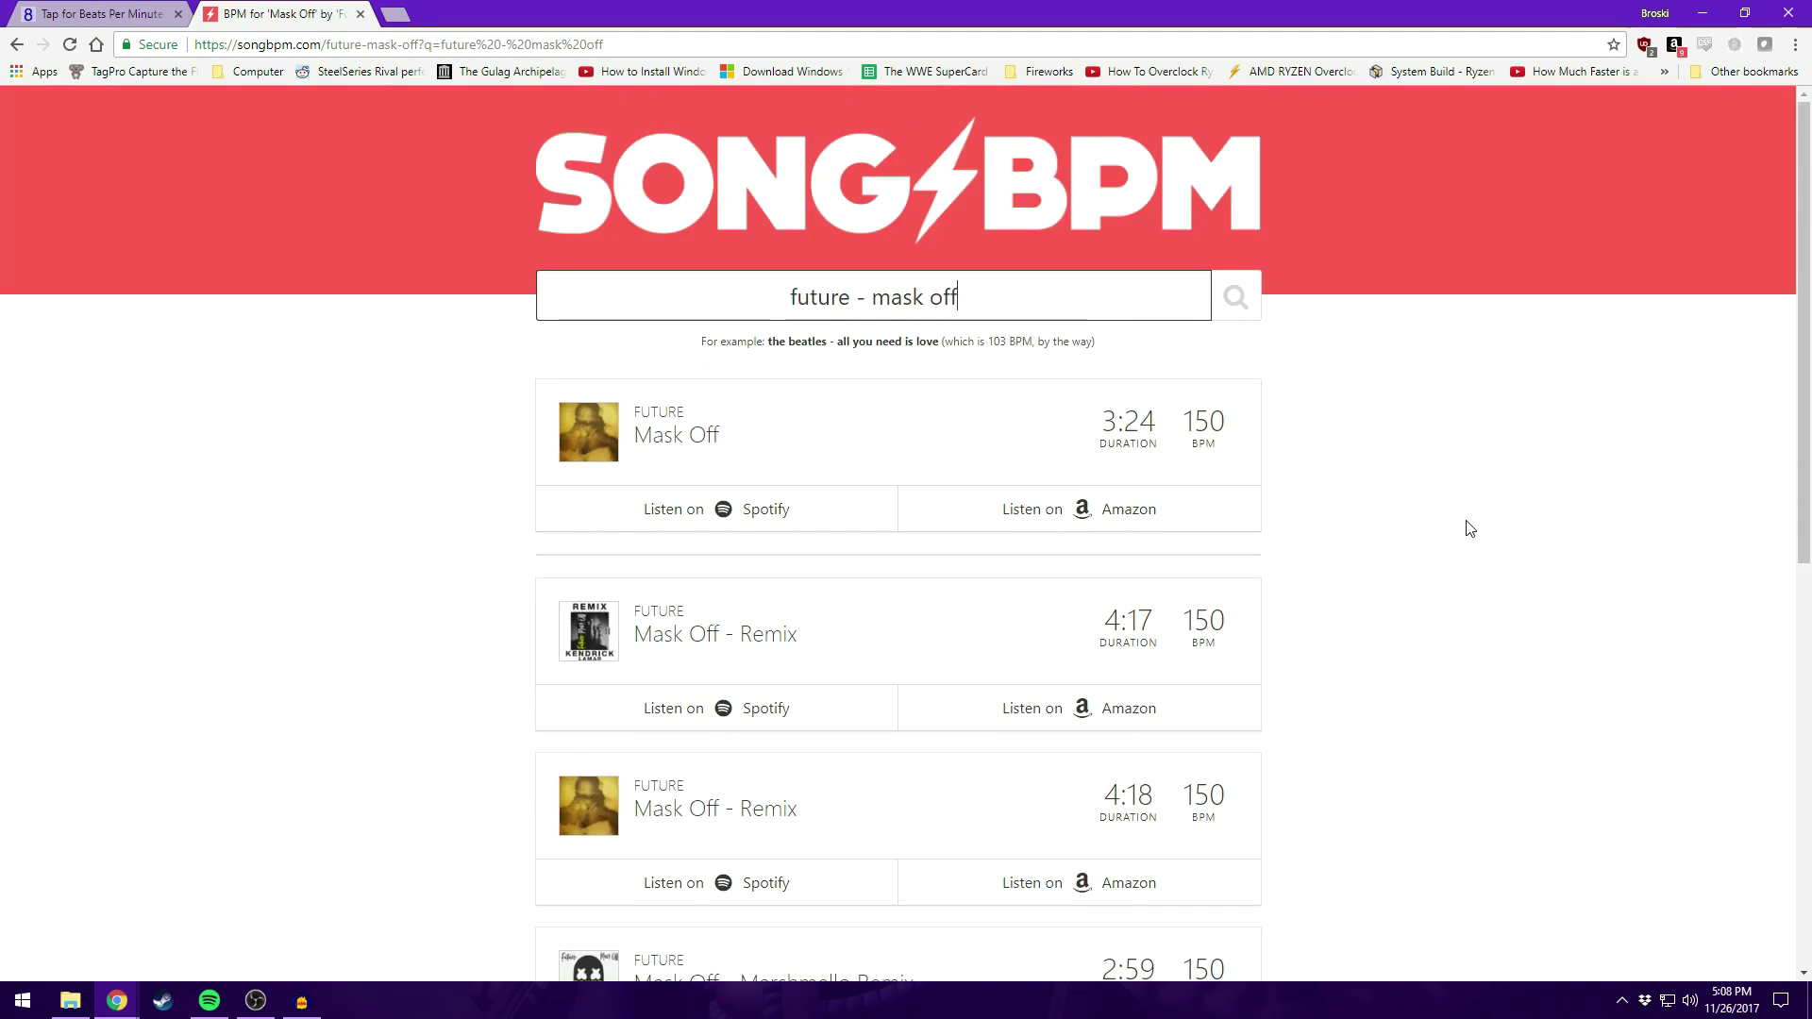
Tap along on the all8.com Tap for BPM page for 122.95 BPM average (123) over 9 taps
click(1046, 305)
click(70, 8)
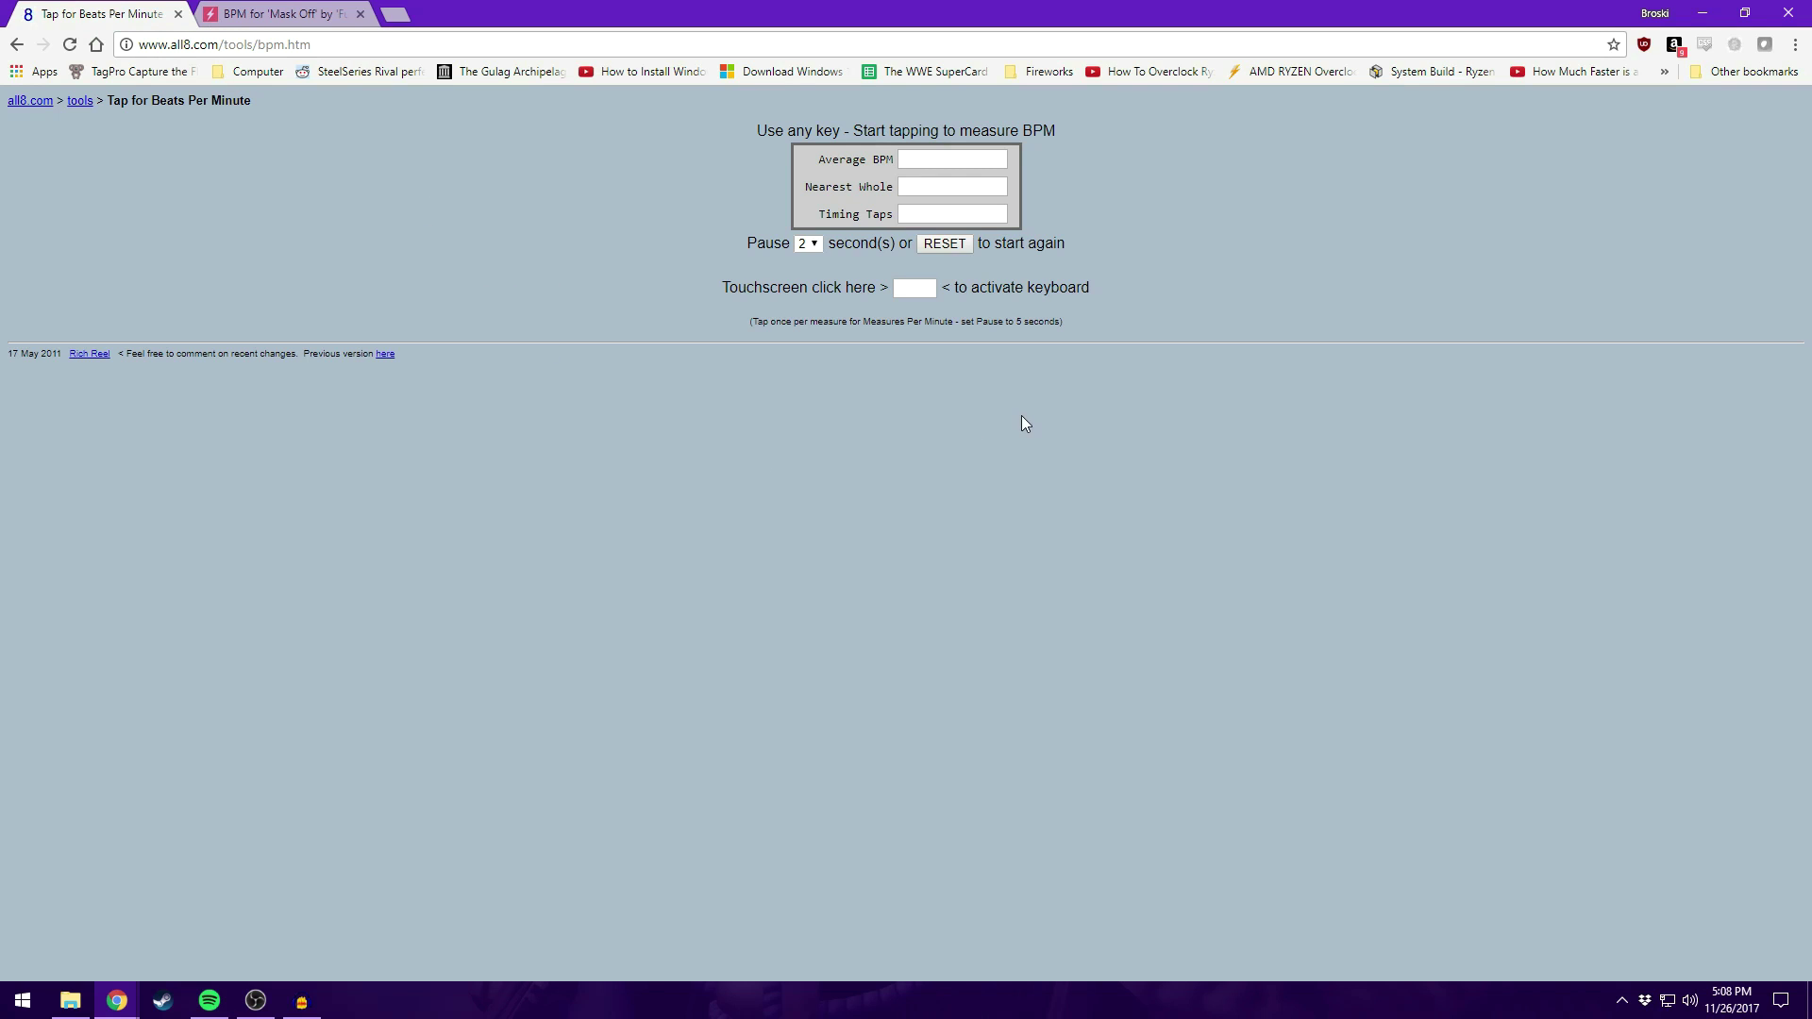
click(212, 13)
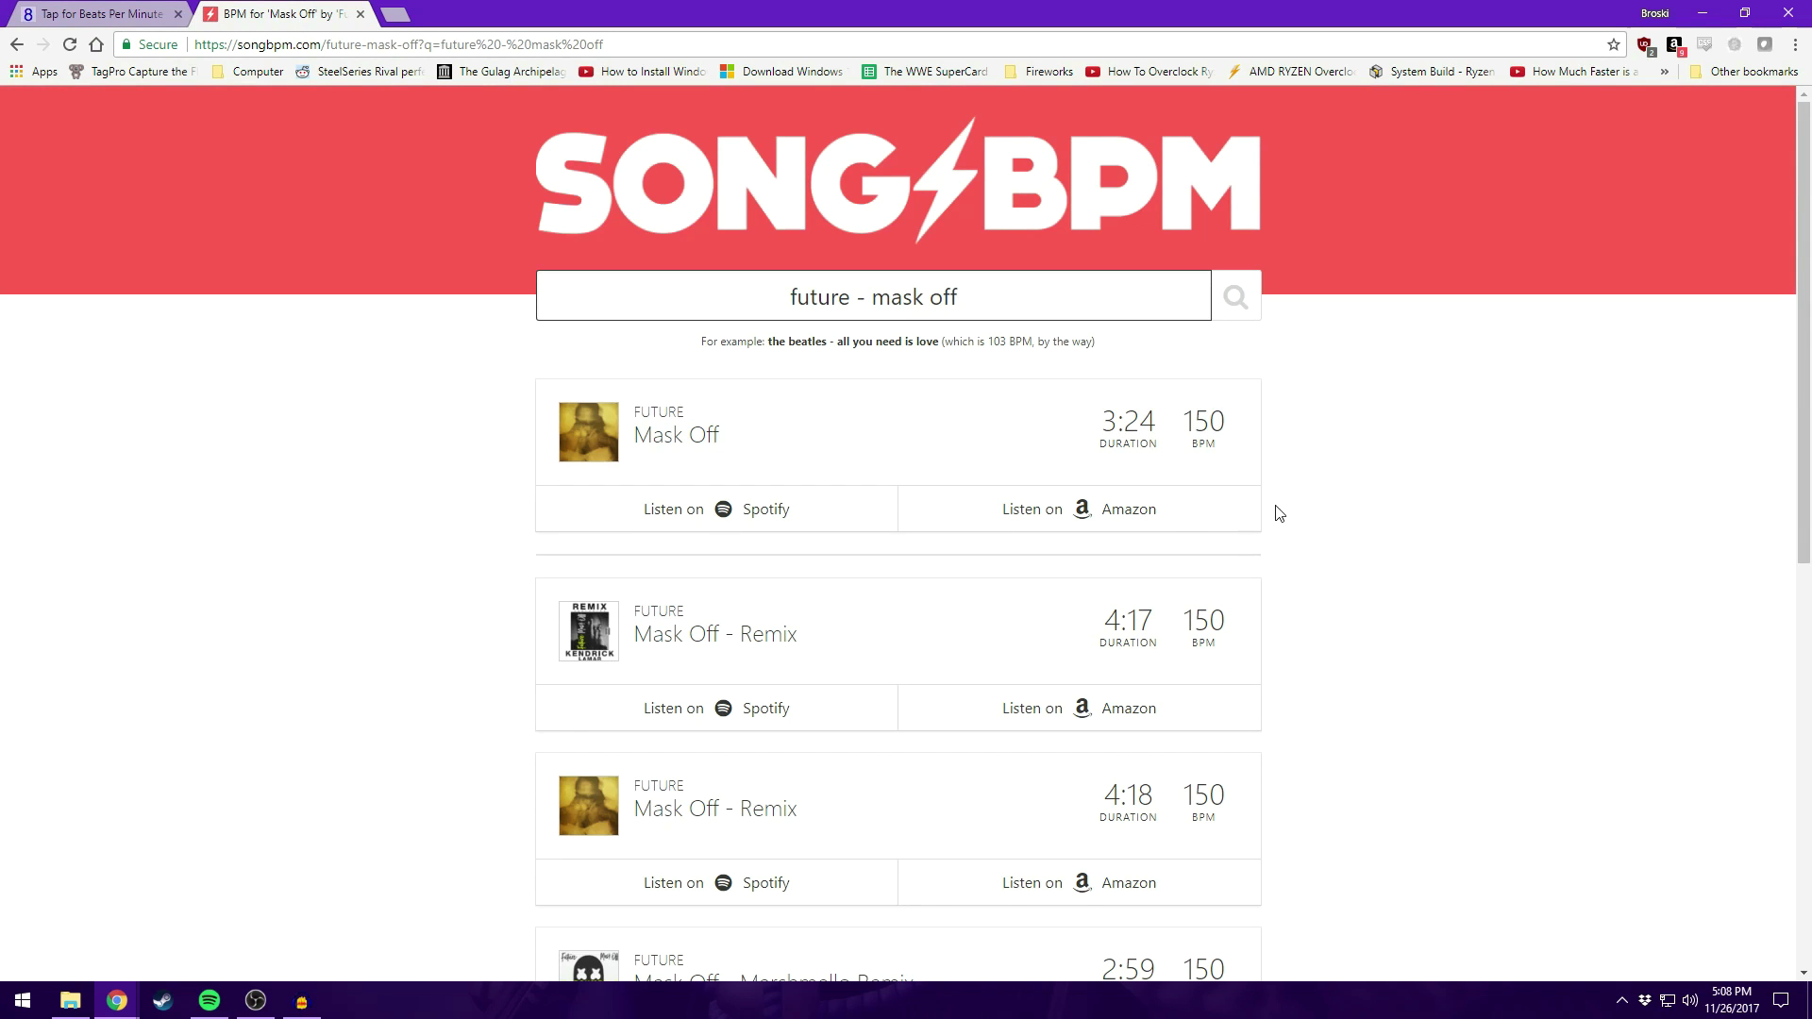
click(80, 10)
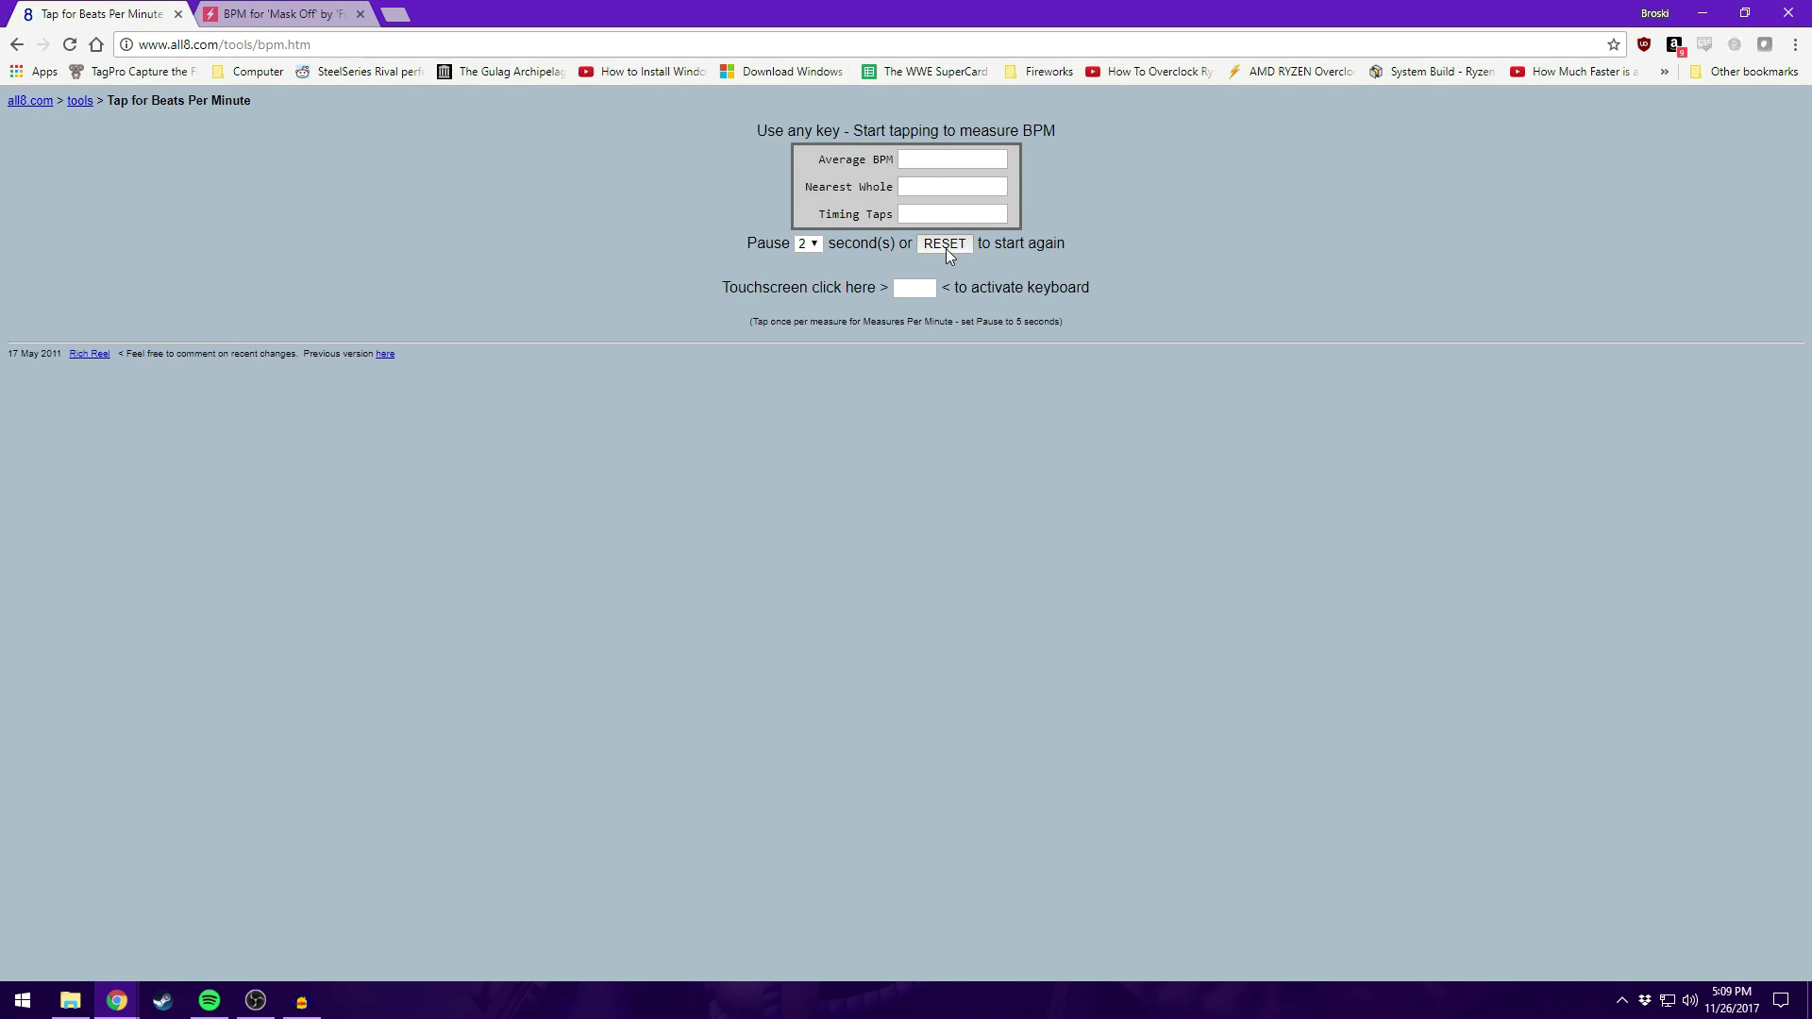
key(space)
key(space)
key(space)
key(space)
key(space)
key(space)
key(space)
key(space)
key(space)
click(71, 999)
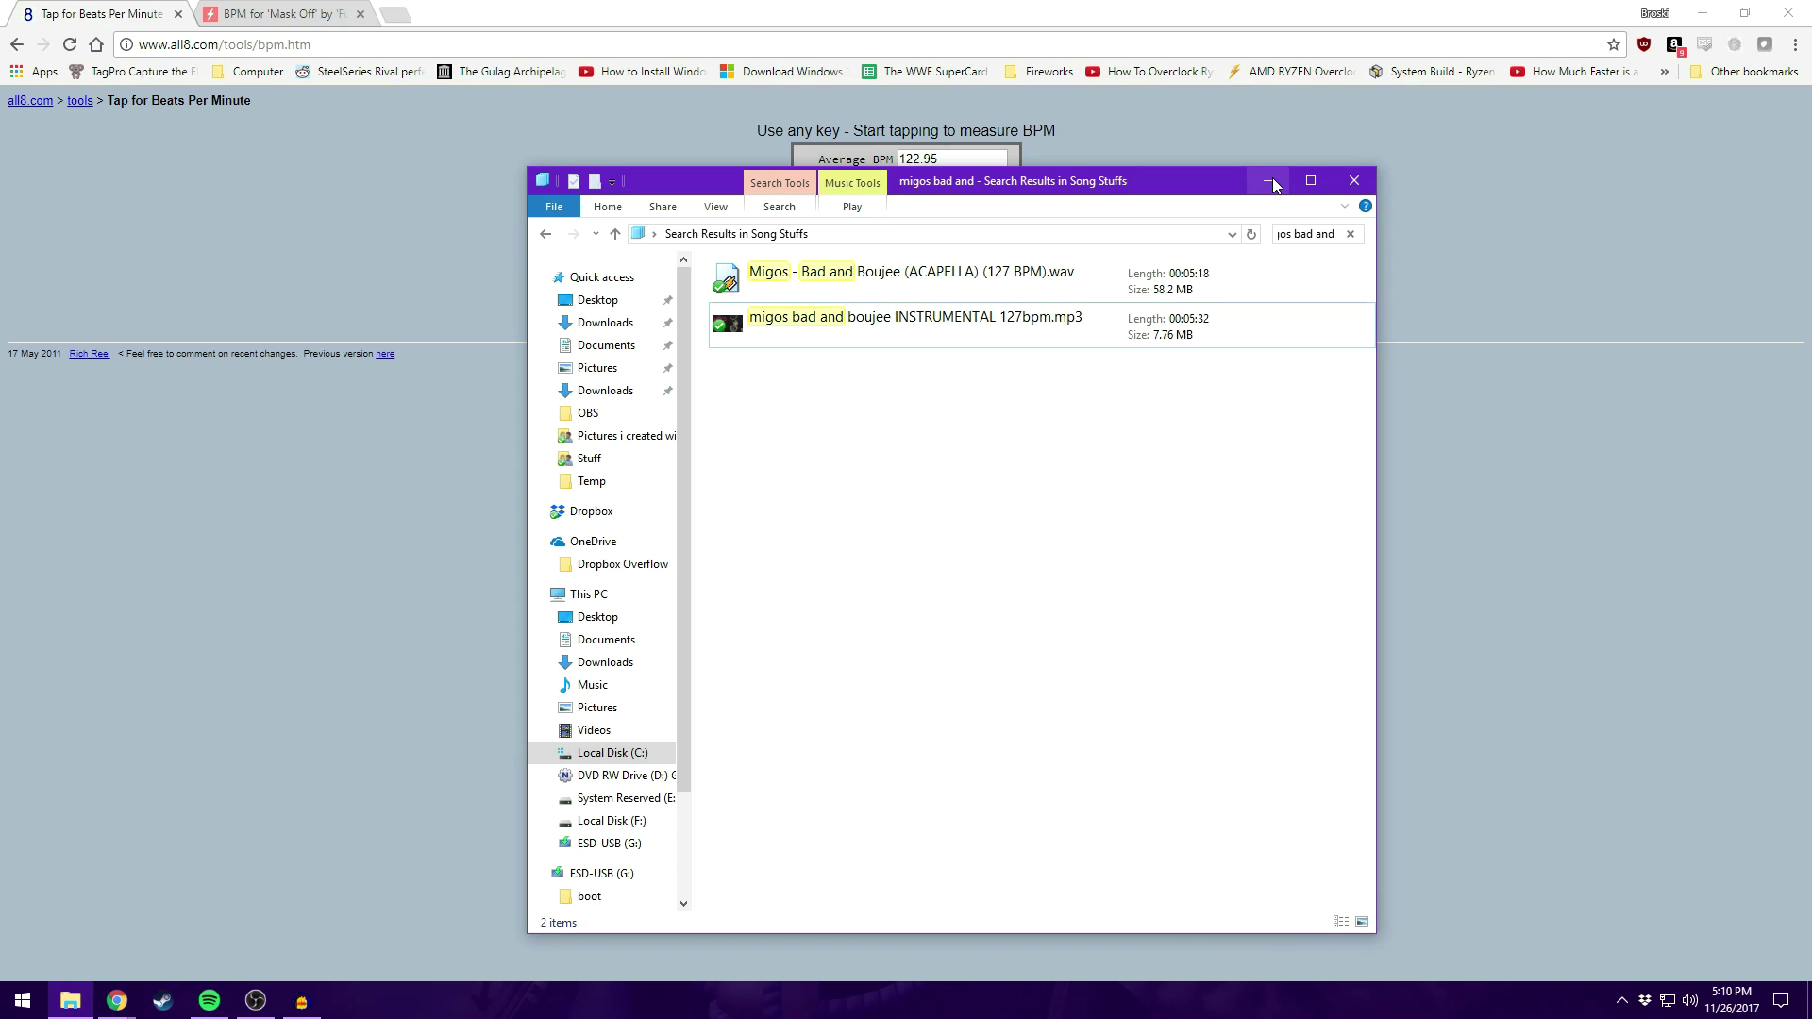
click(1269, 180)
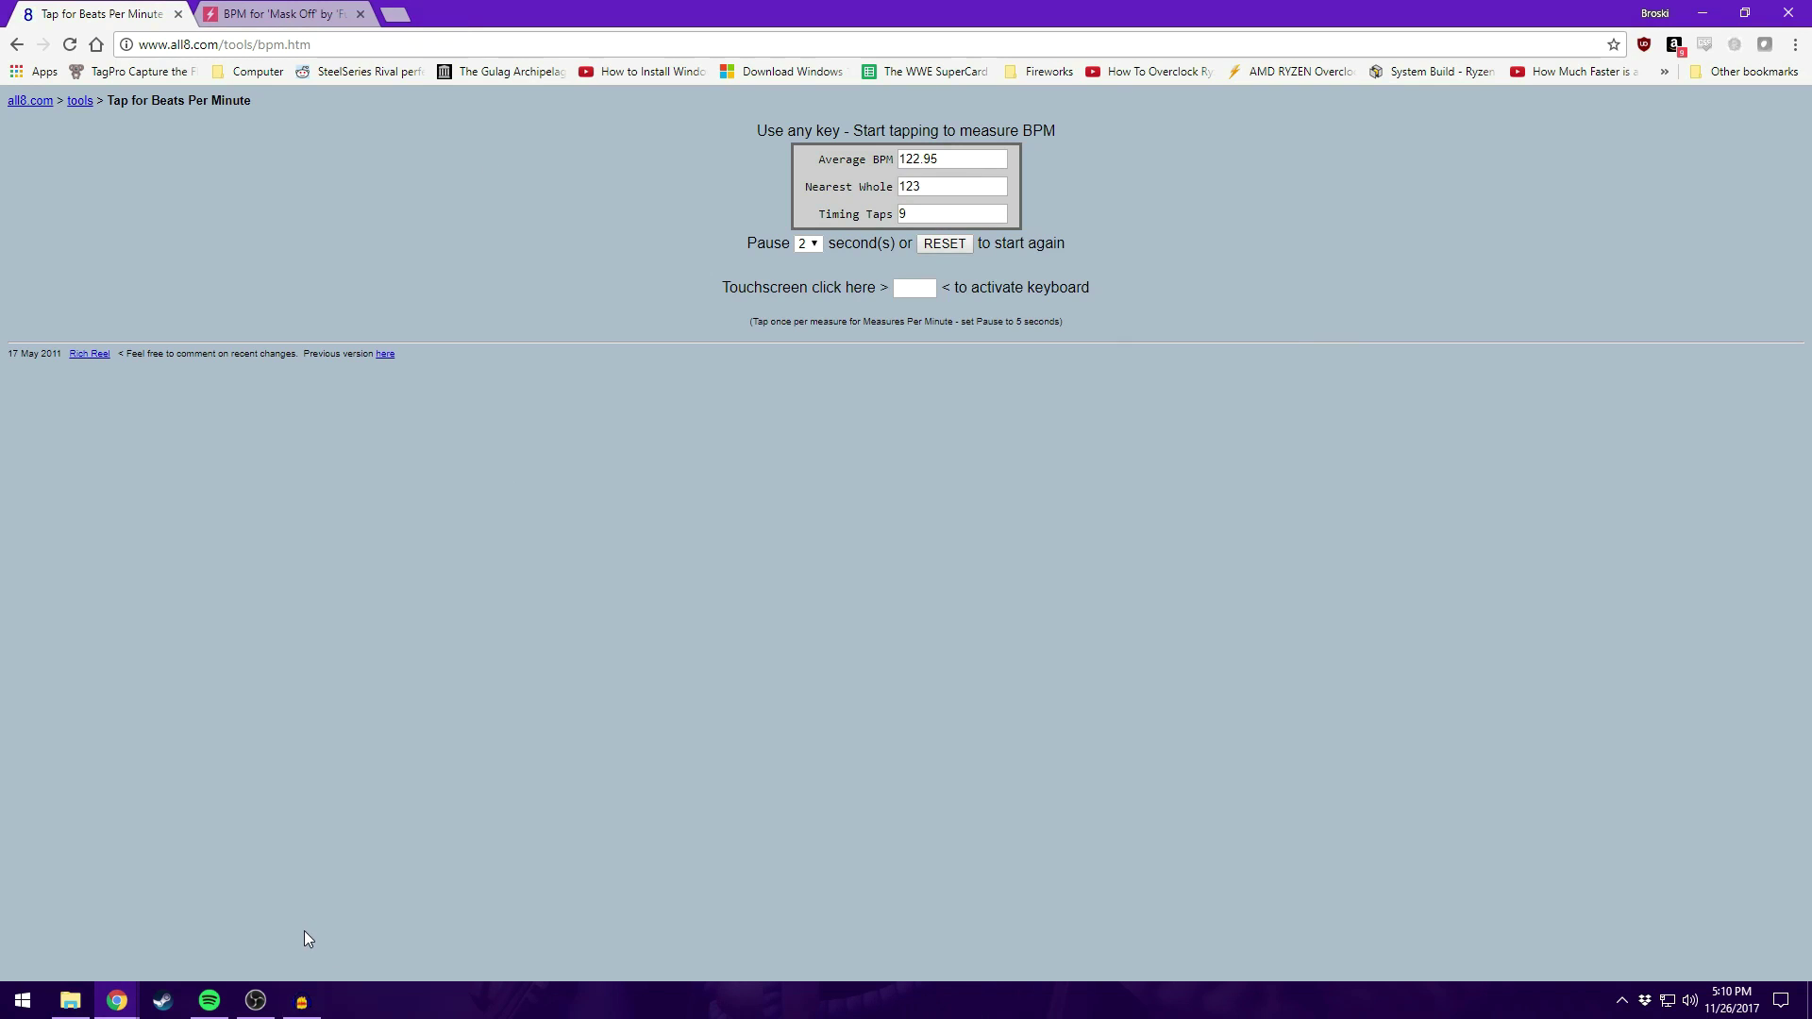
Solo the Sweatpants acapella track and preview it from about 9.5 seconds
click(302, 1001)
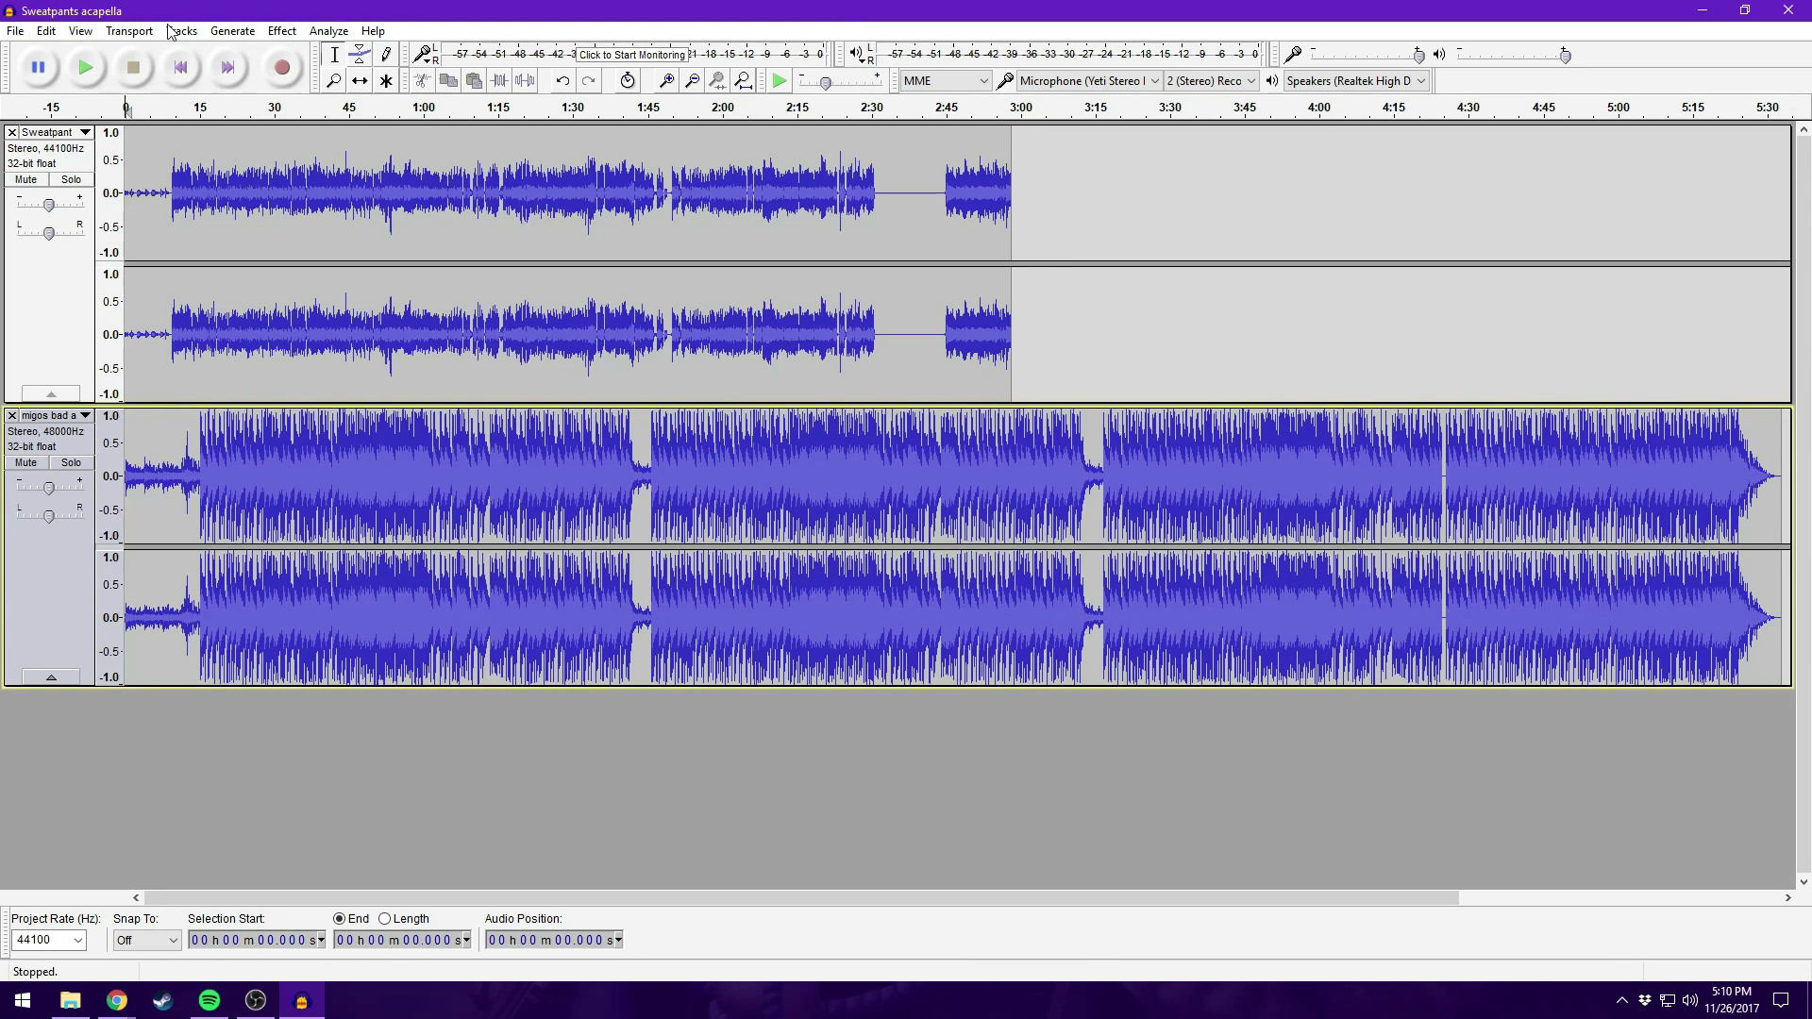
click(71, 179)
click(93, 69)
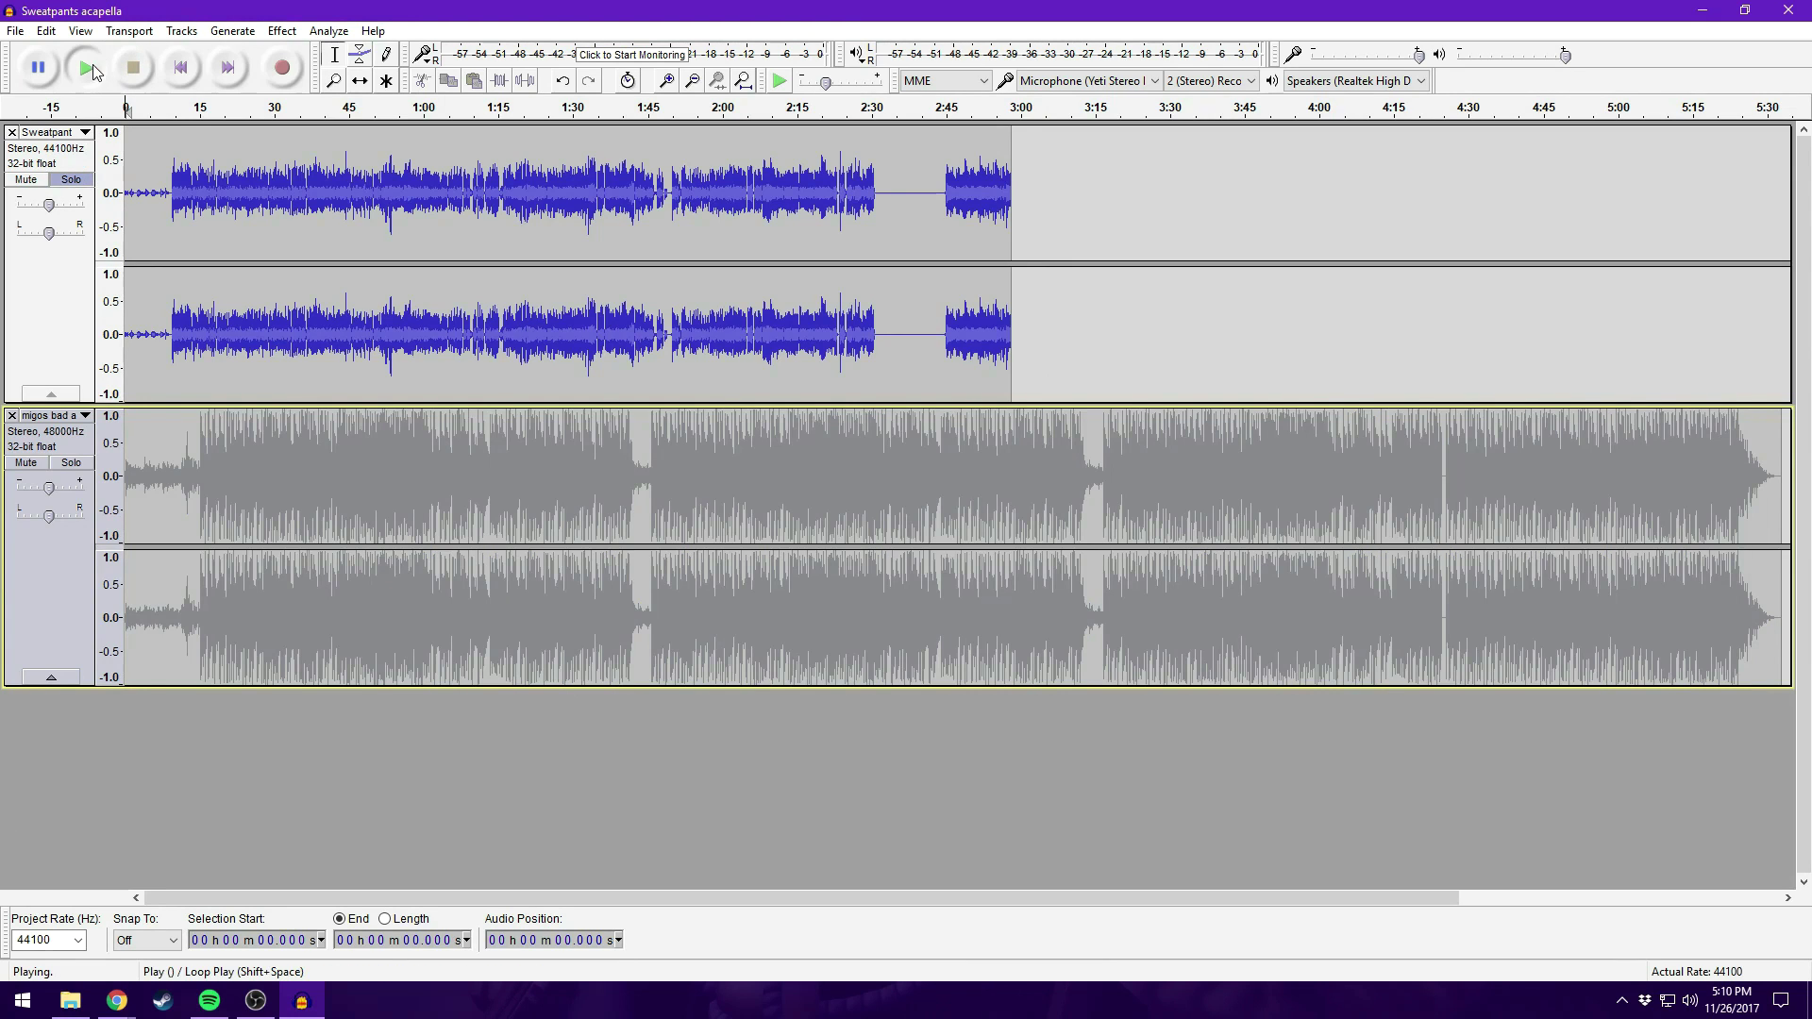
click(174, 105)
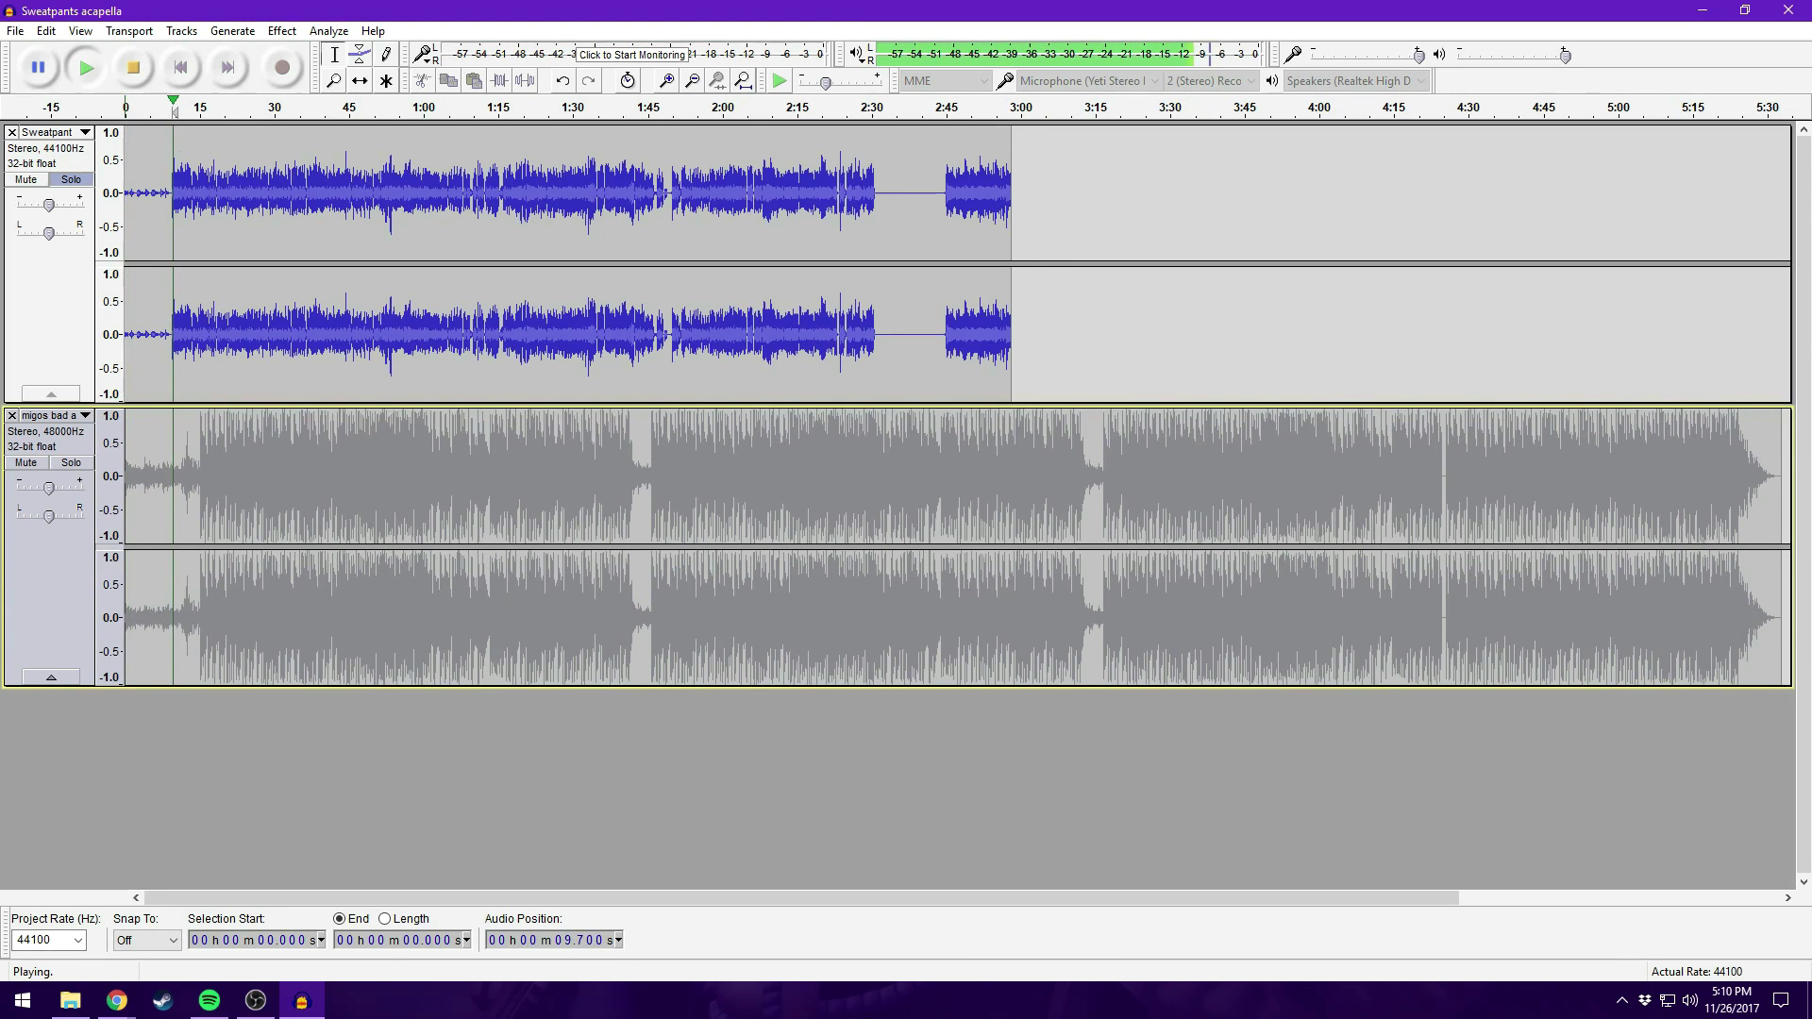
click(138, 75)
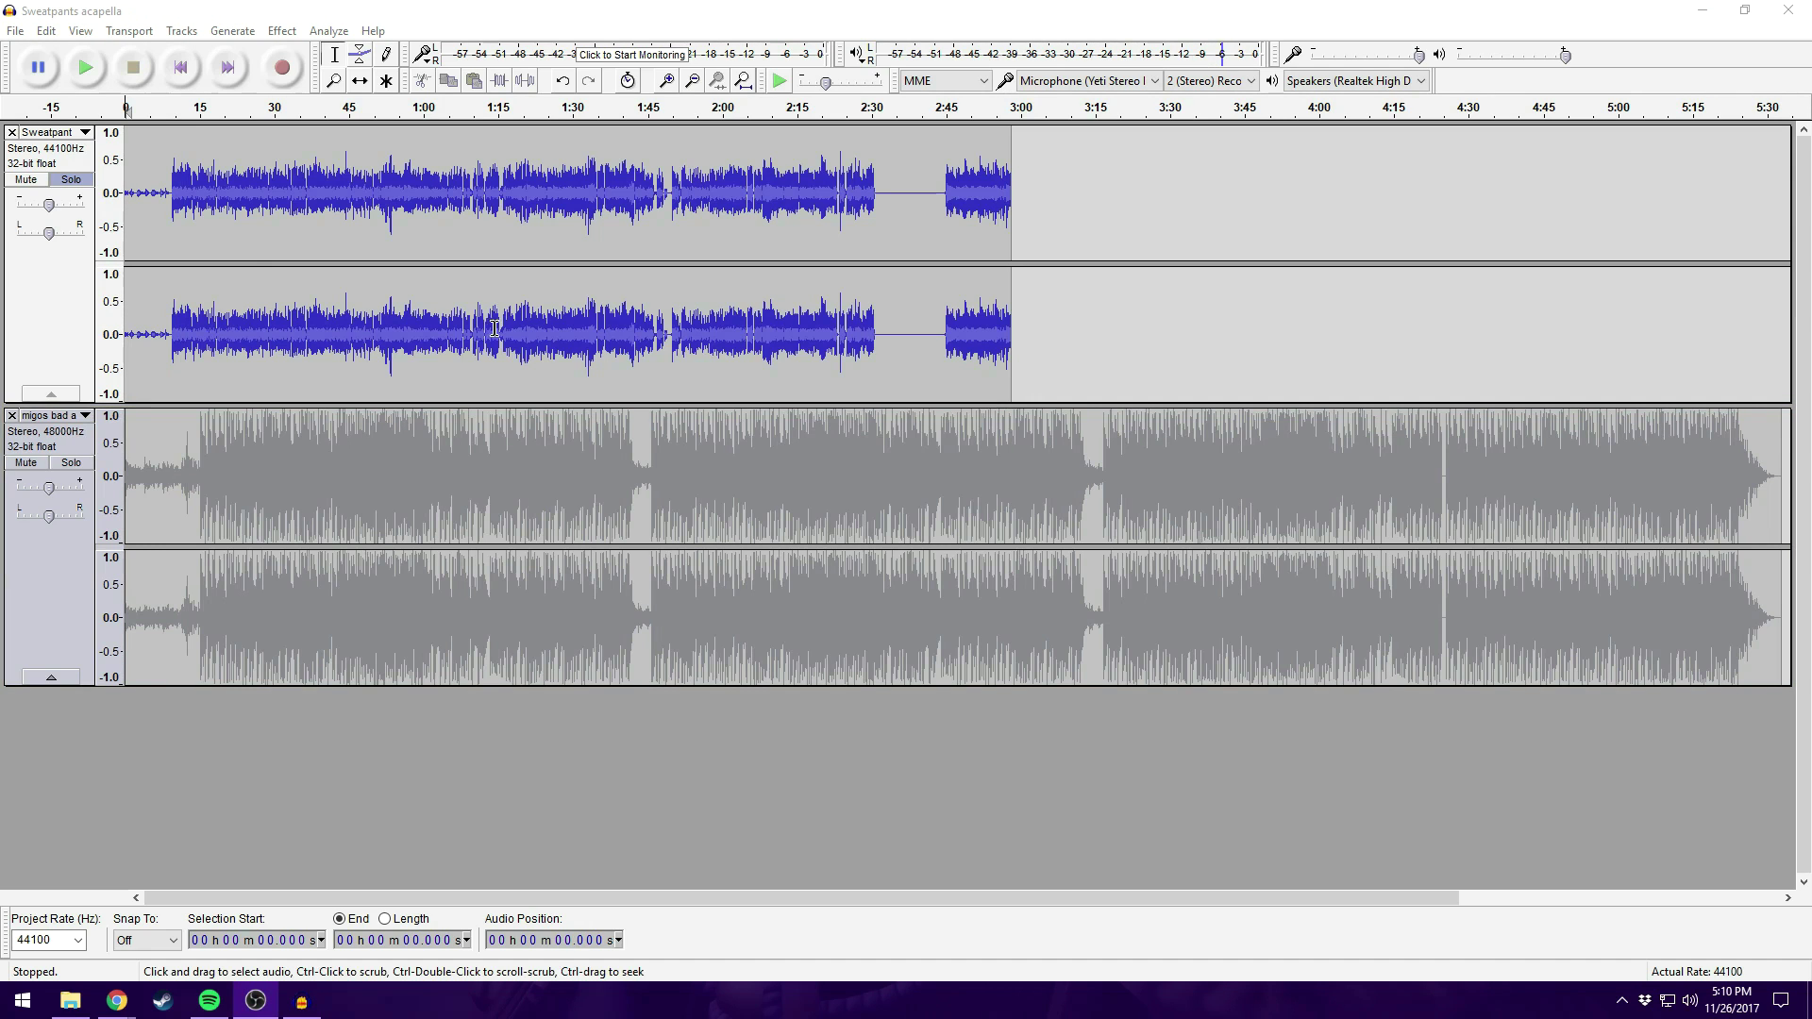
Unsolo the acapella and solo the migos beat track, previewing it alone
click(81, 181)
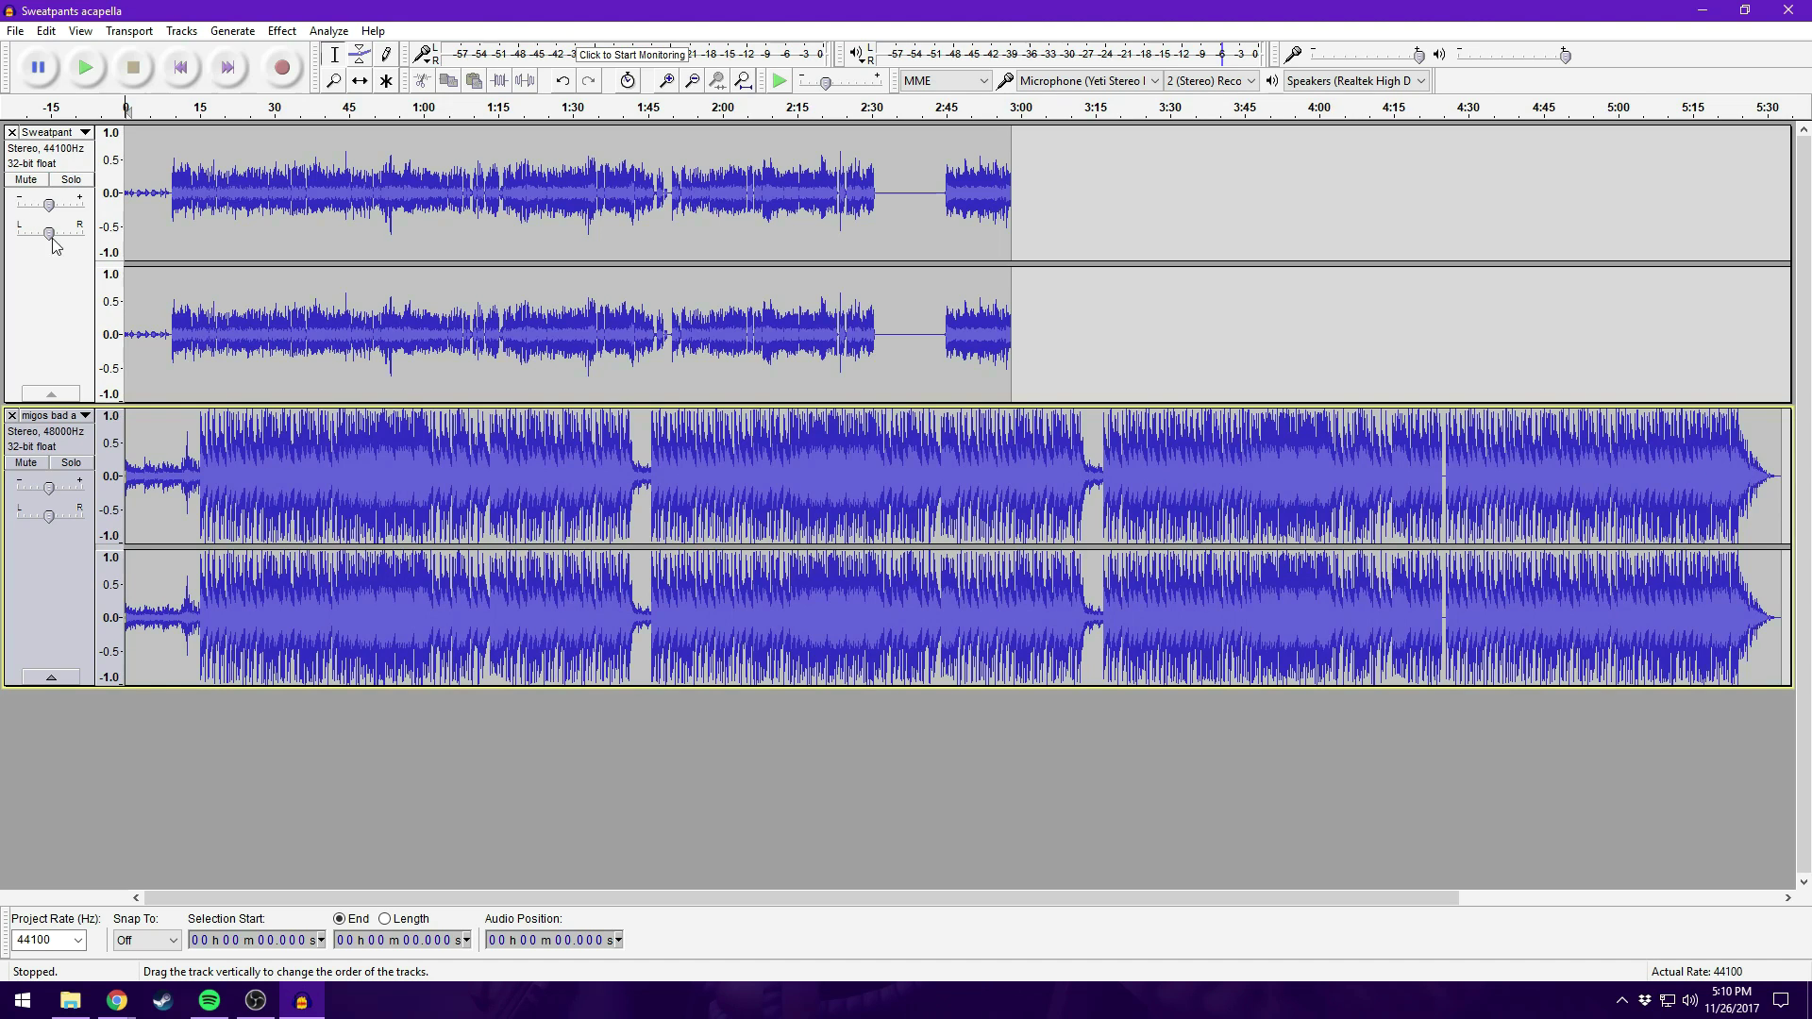
click(72, 462)
click(86, 67)
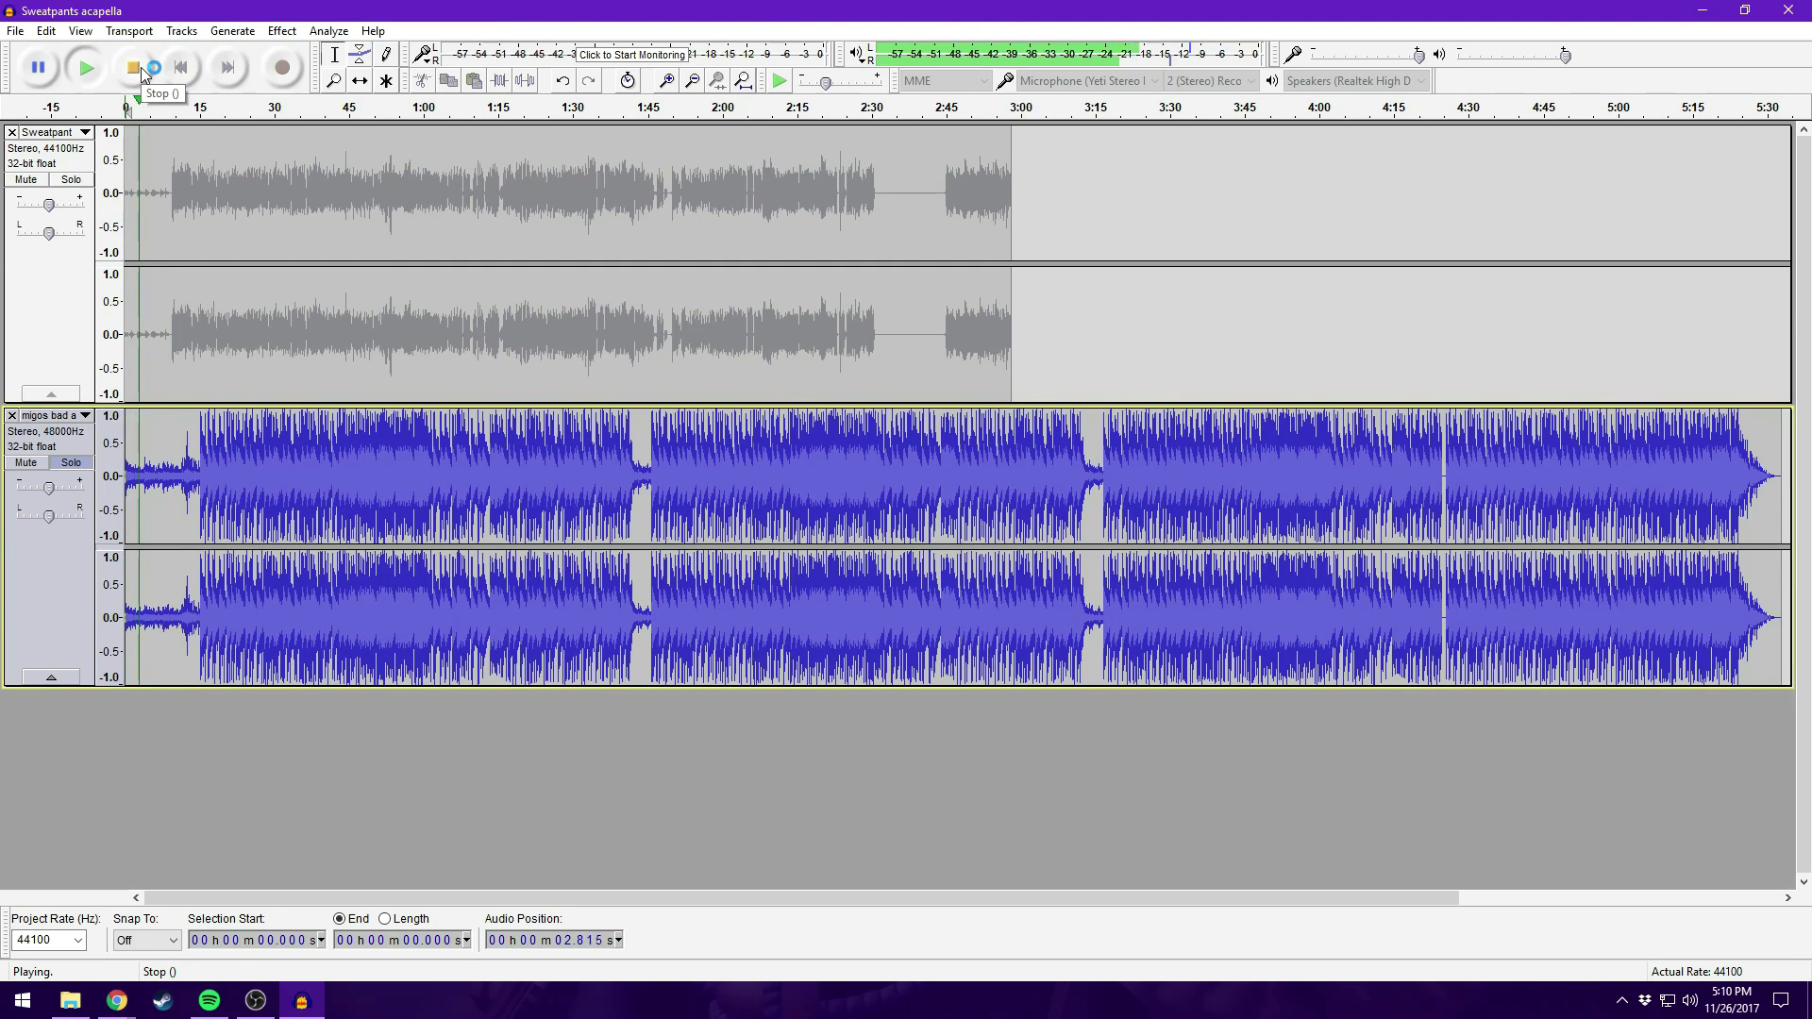
click(142, 74)
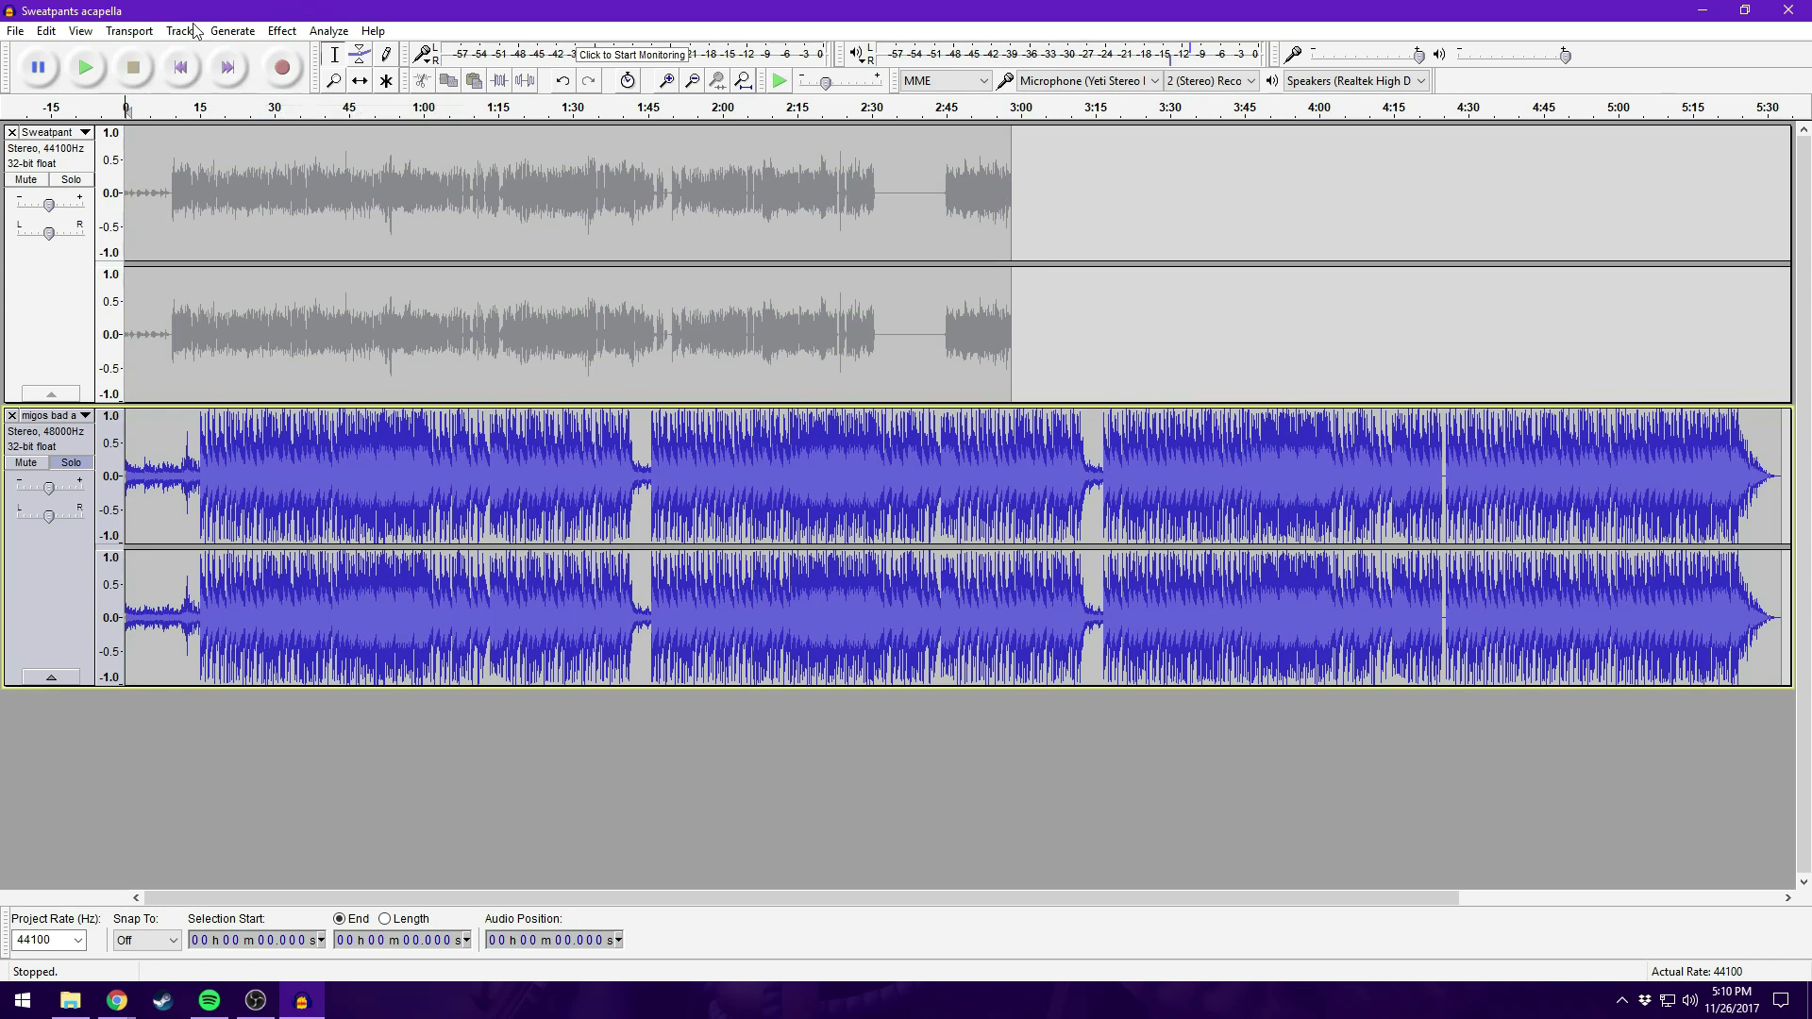
click(116, 1000)
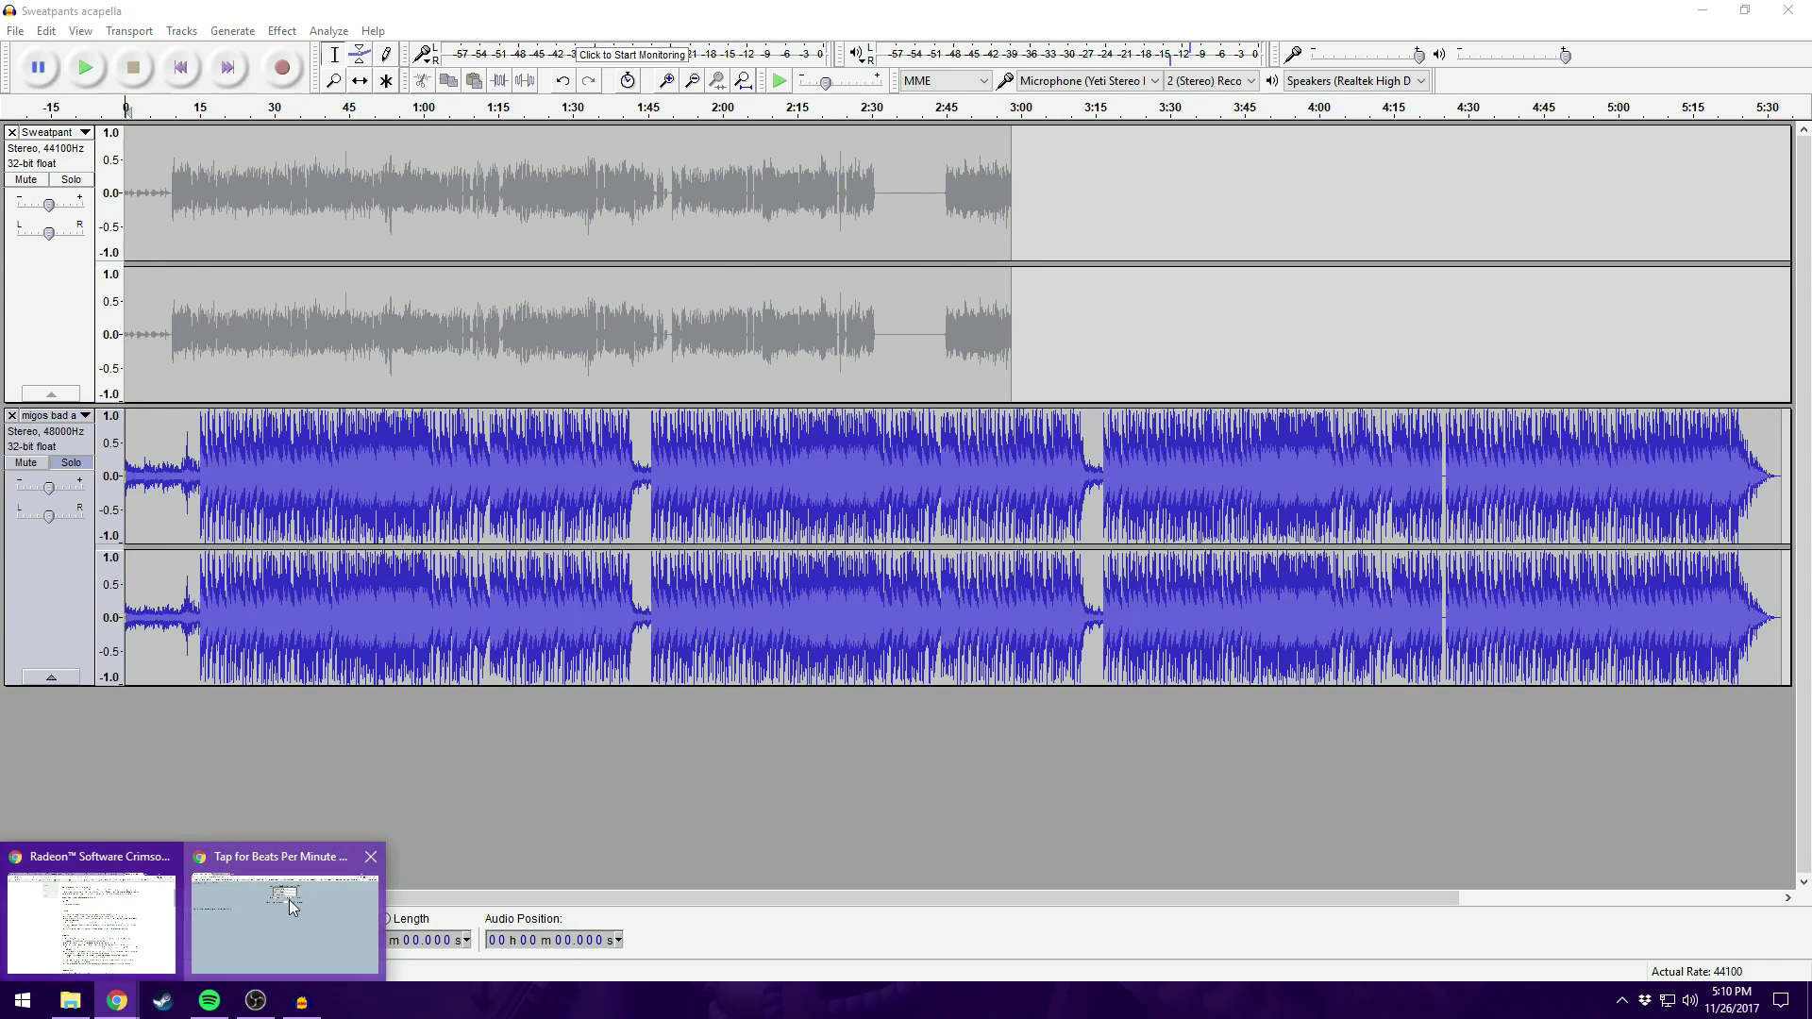
Search SongBPM for 'childish gambino - sweatpants' (80 BPM), then return to Audacity
click(288, 898)
drag(1011, 299, 582, 275)
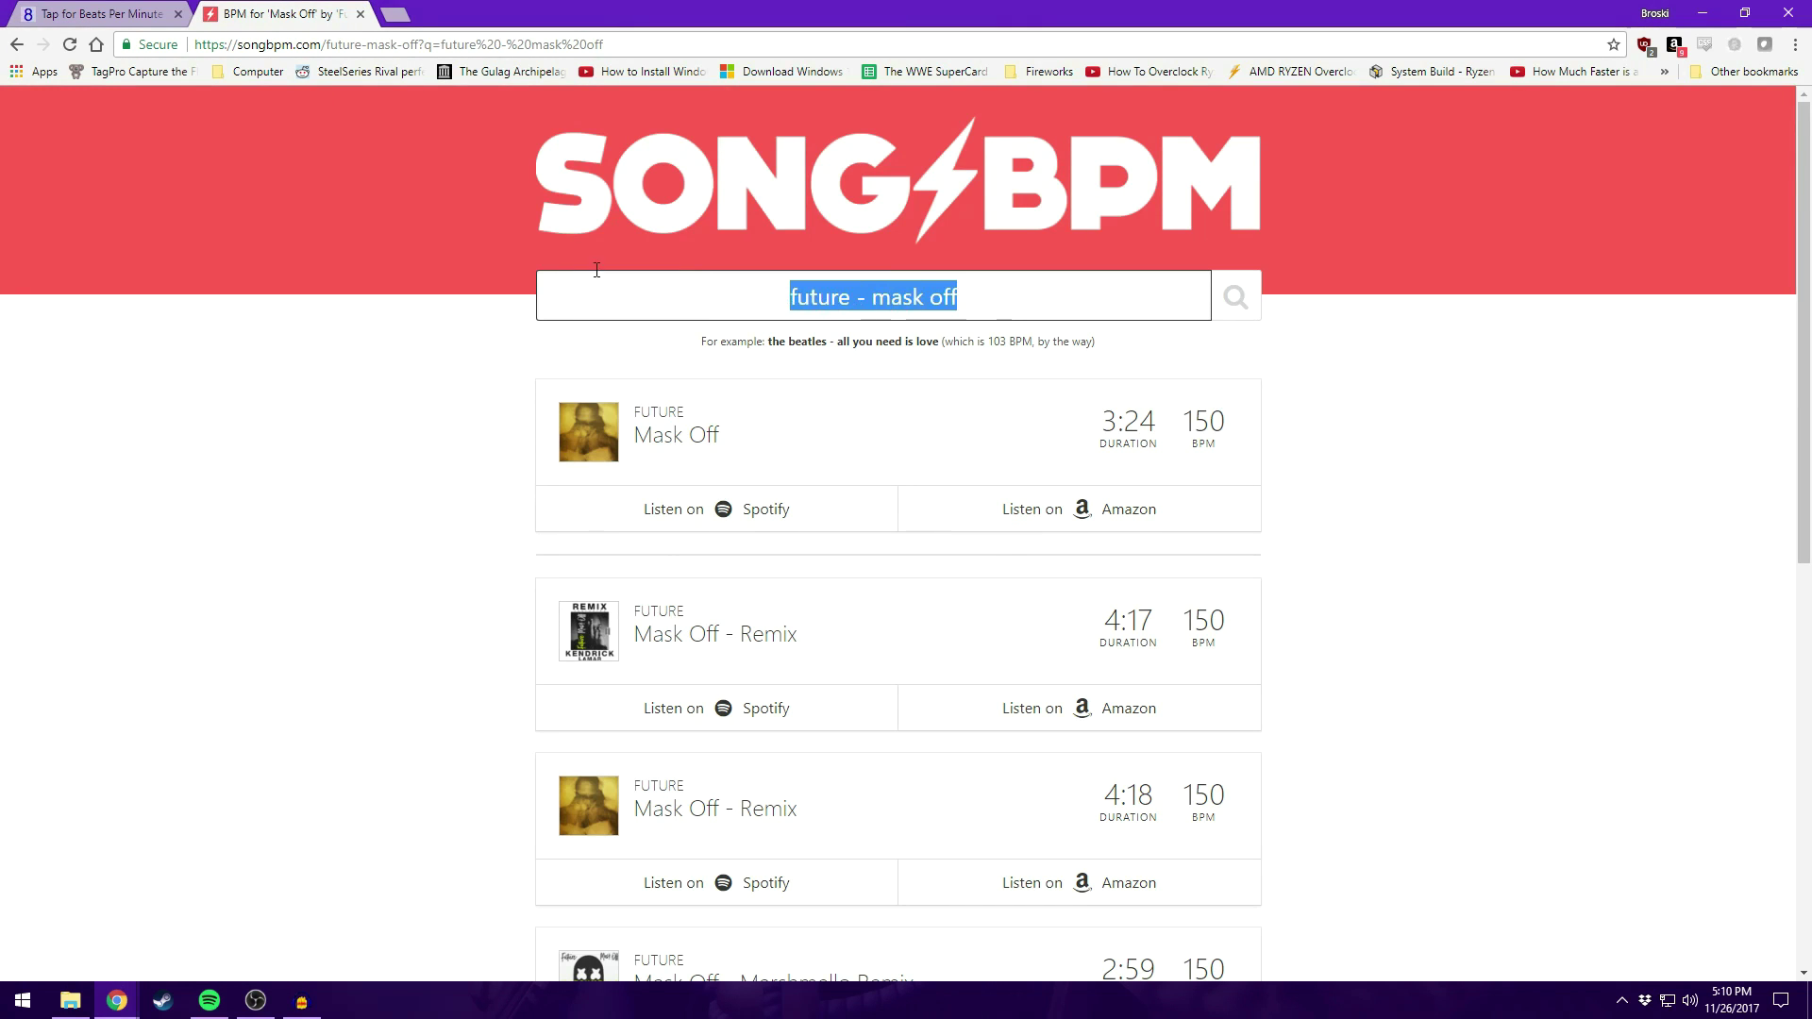
text(childish gam)
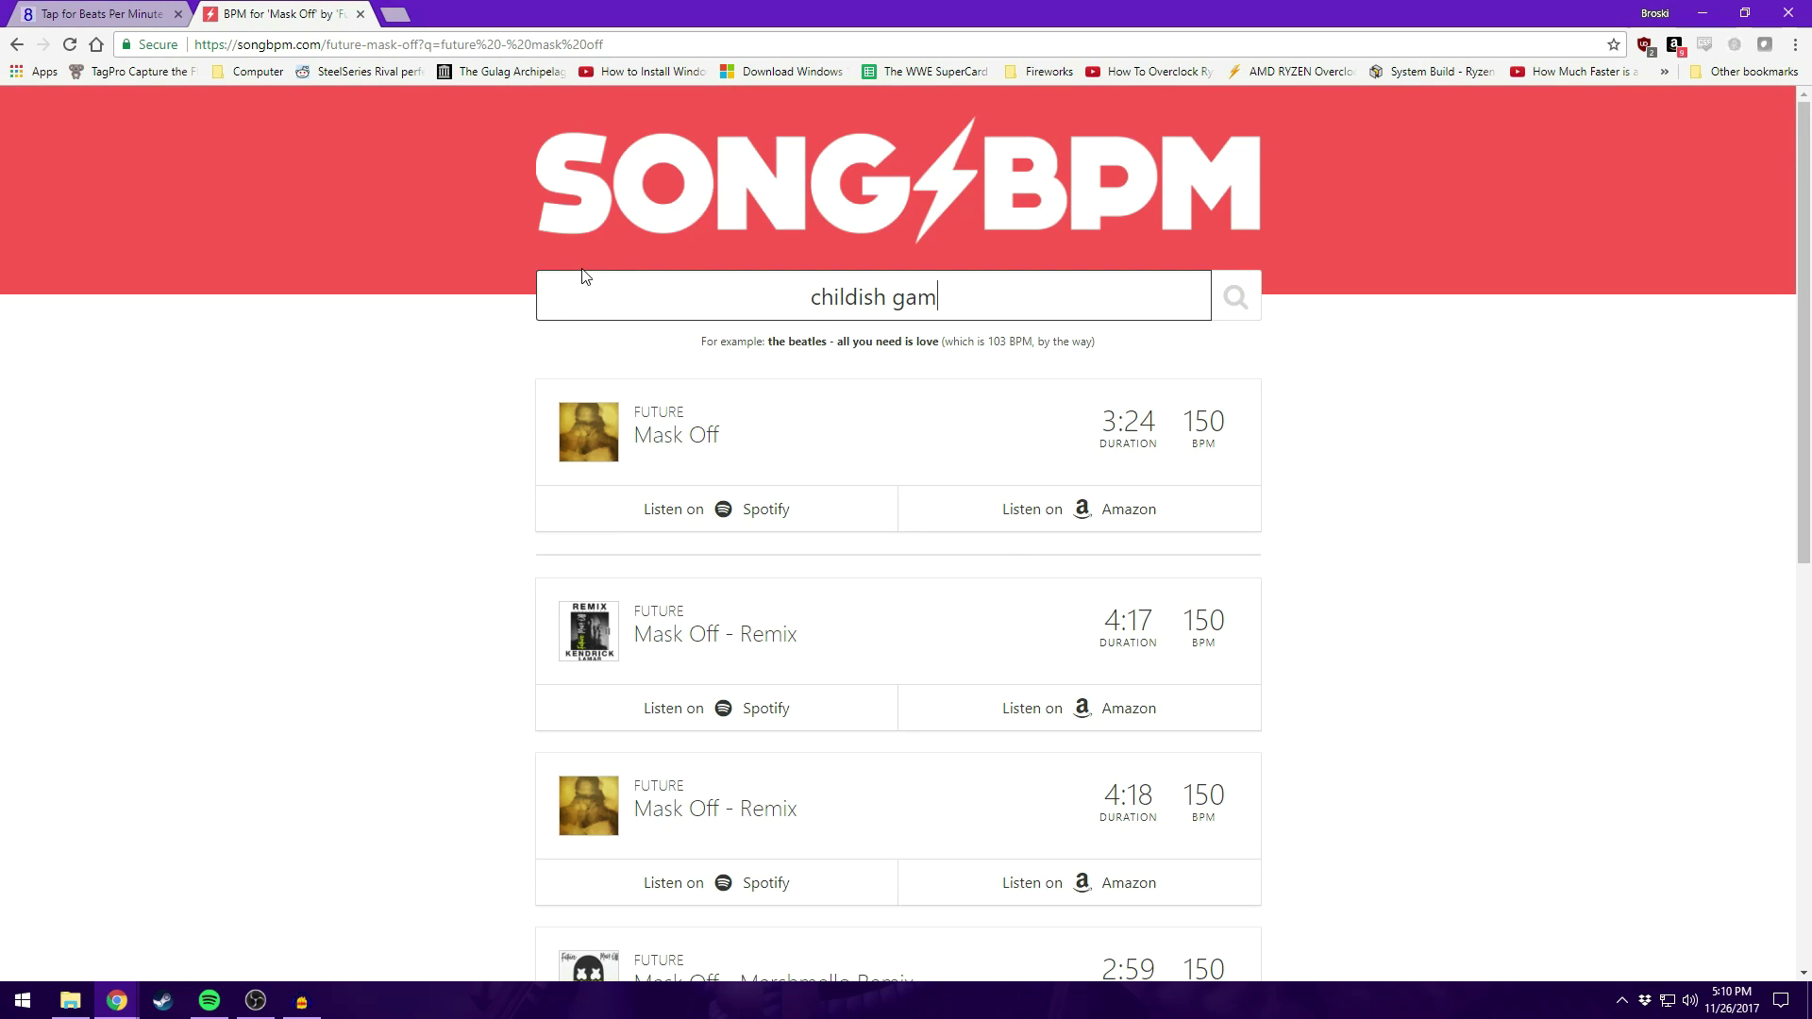
text(bino - sweatpand)
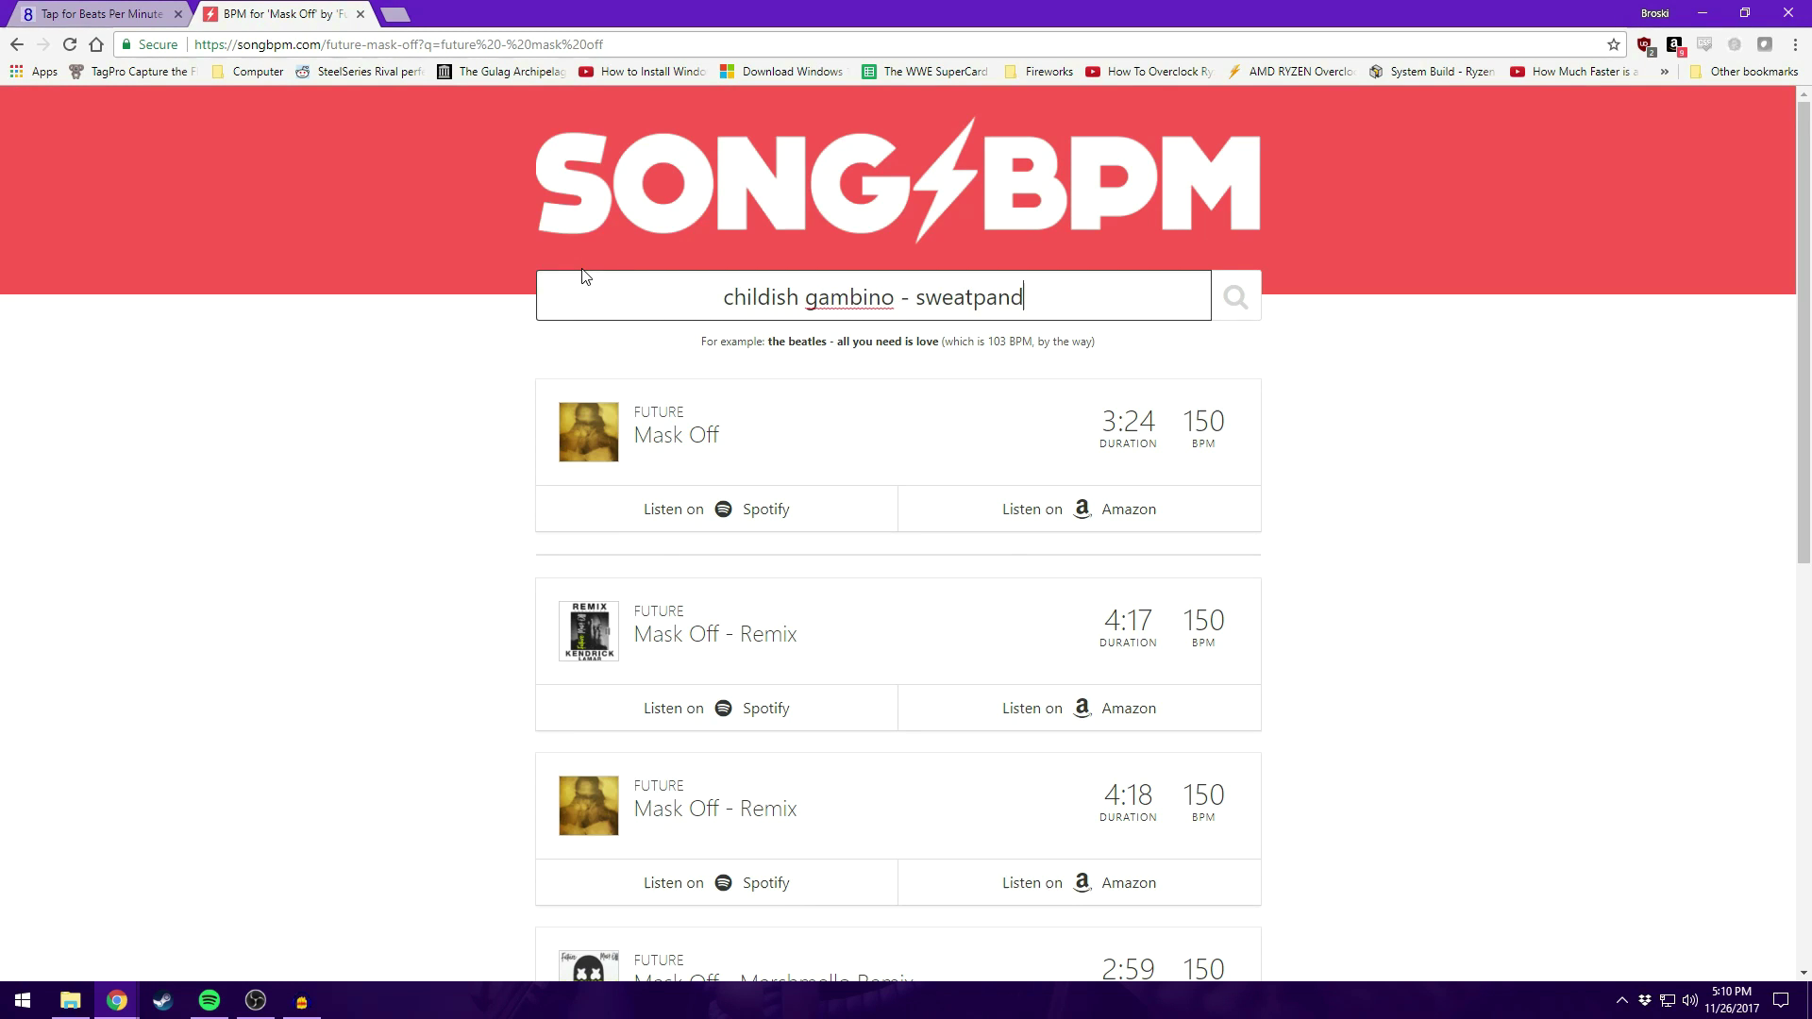
key(BackSpace)
text(ts)
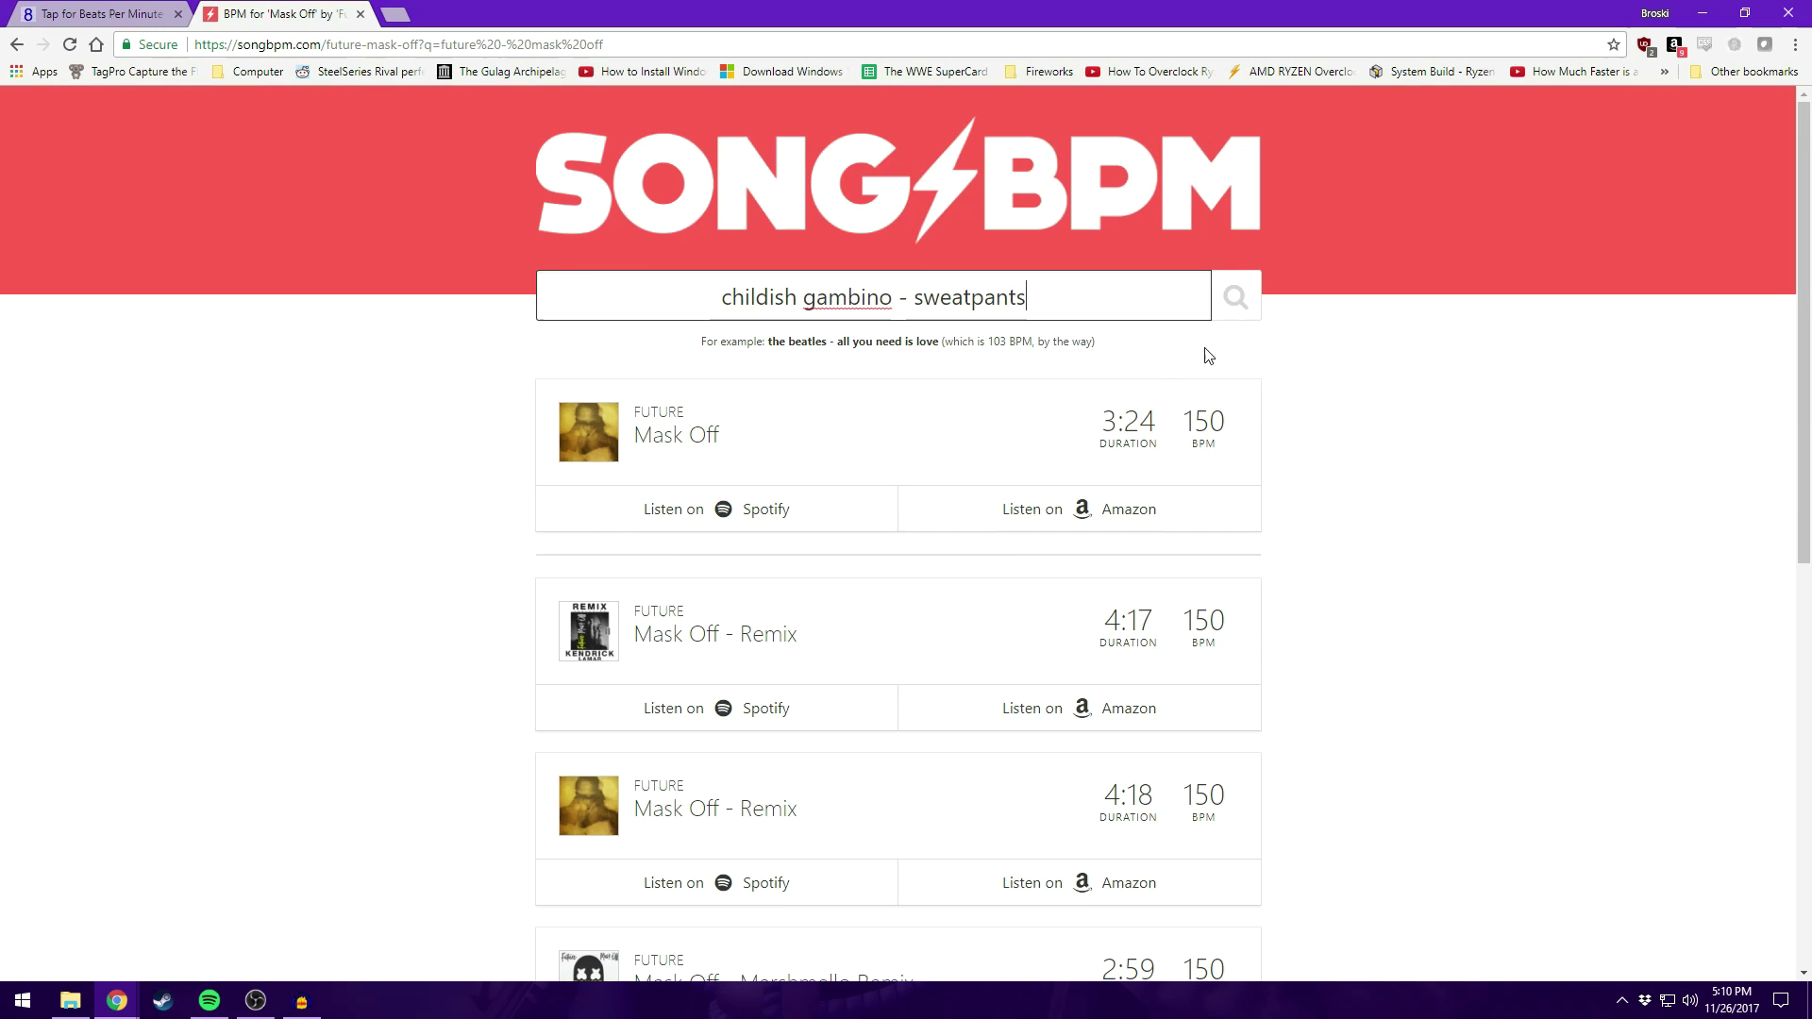
click(1250, 303)
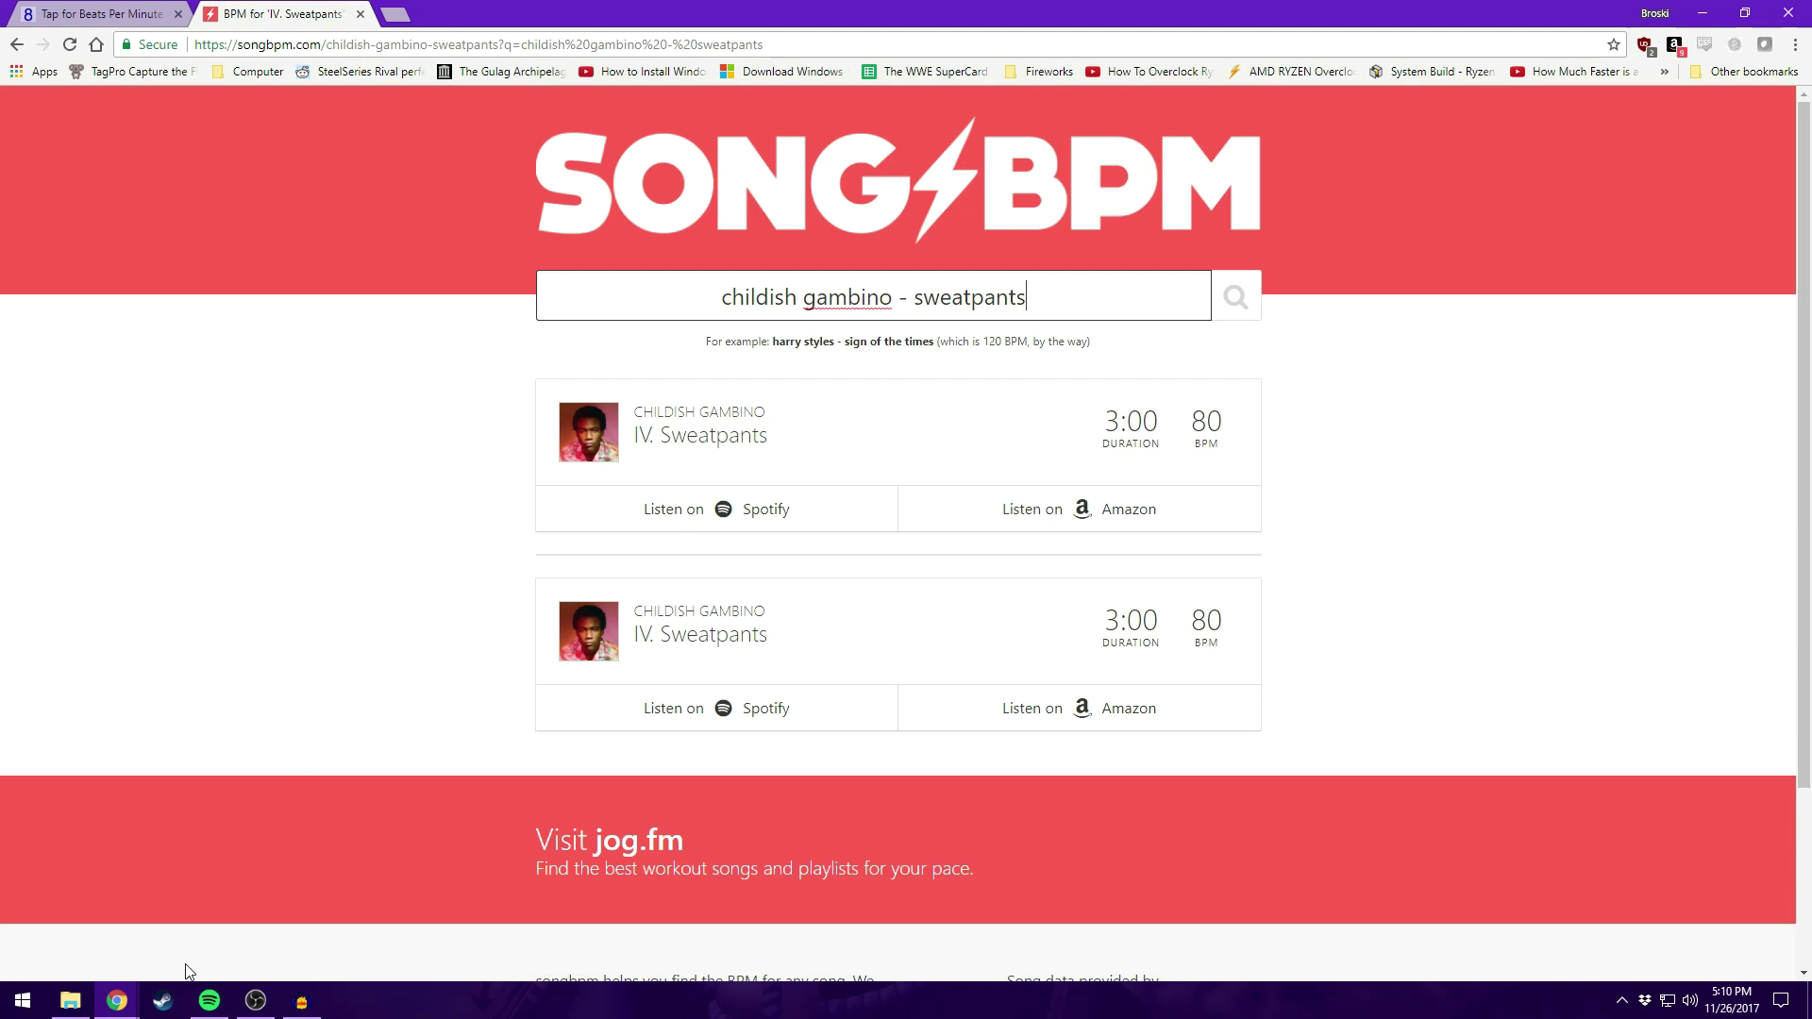
click(70, 1001)
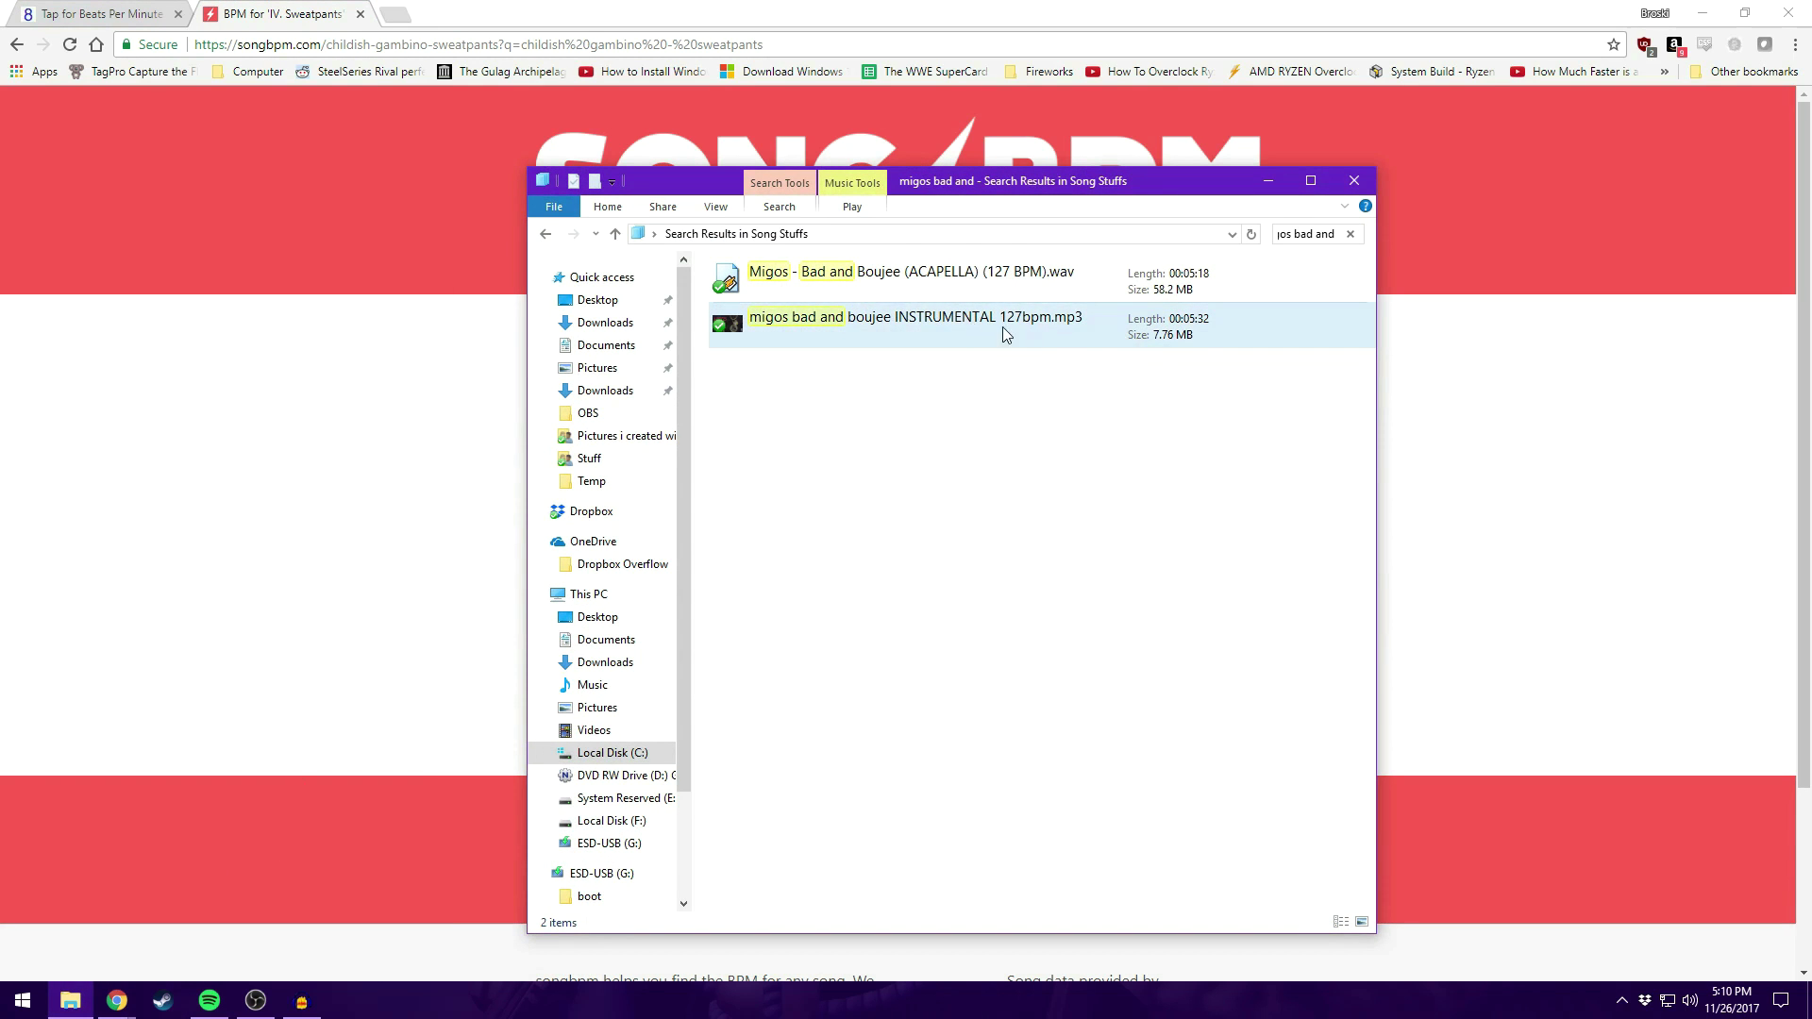
click(1269, 180)
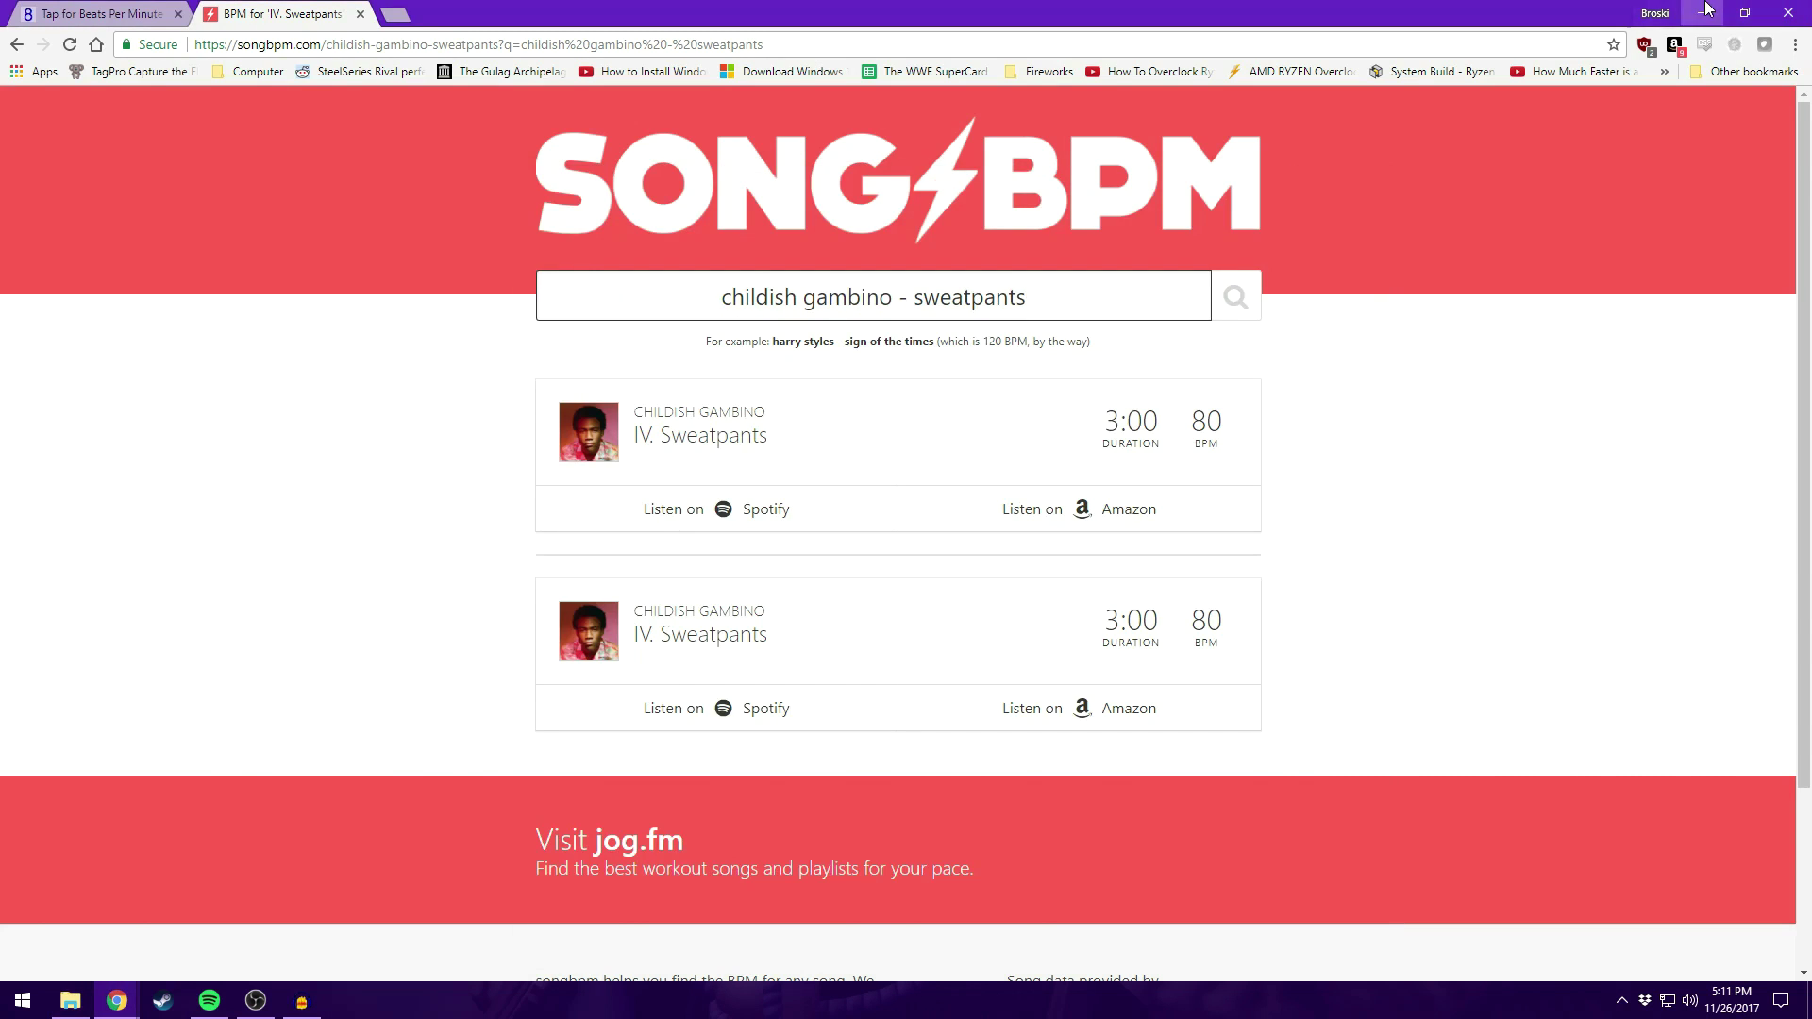
click(1701, 13)
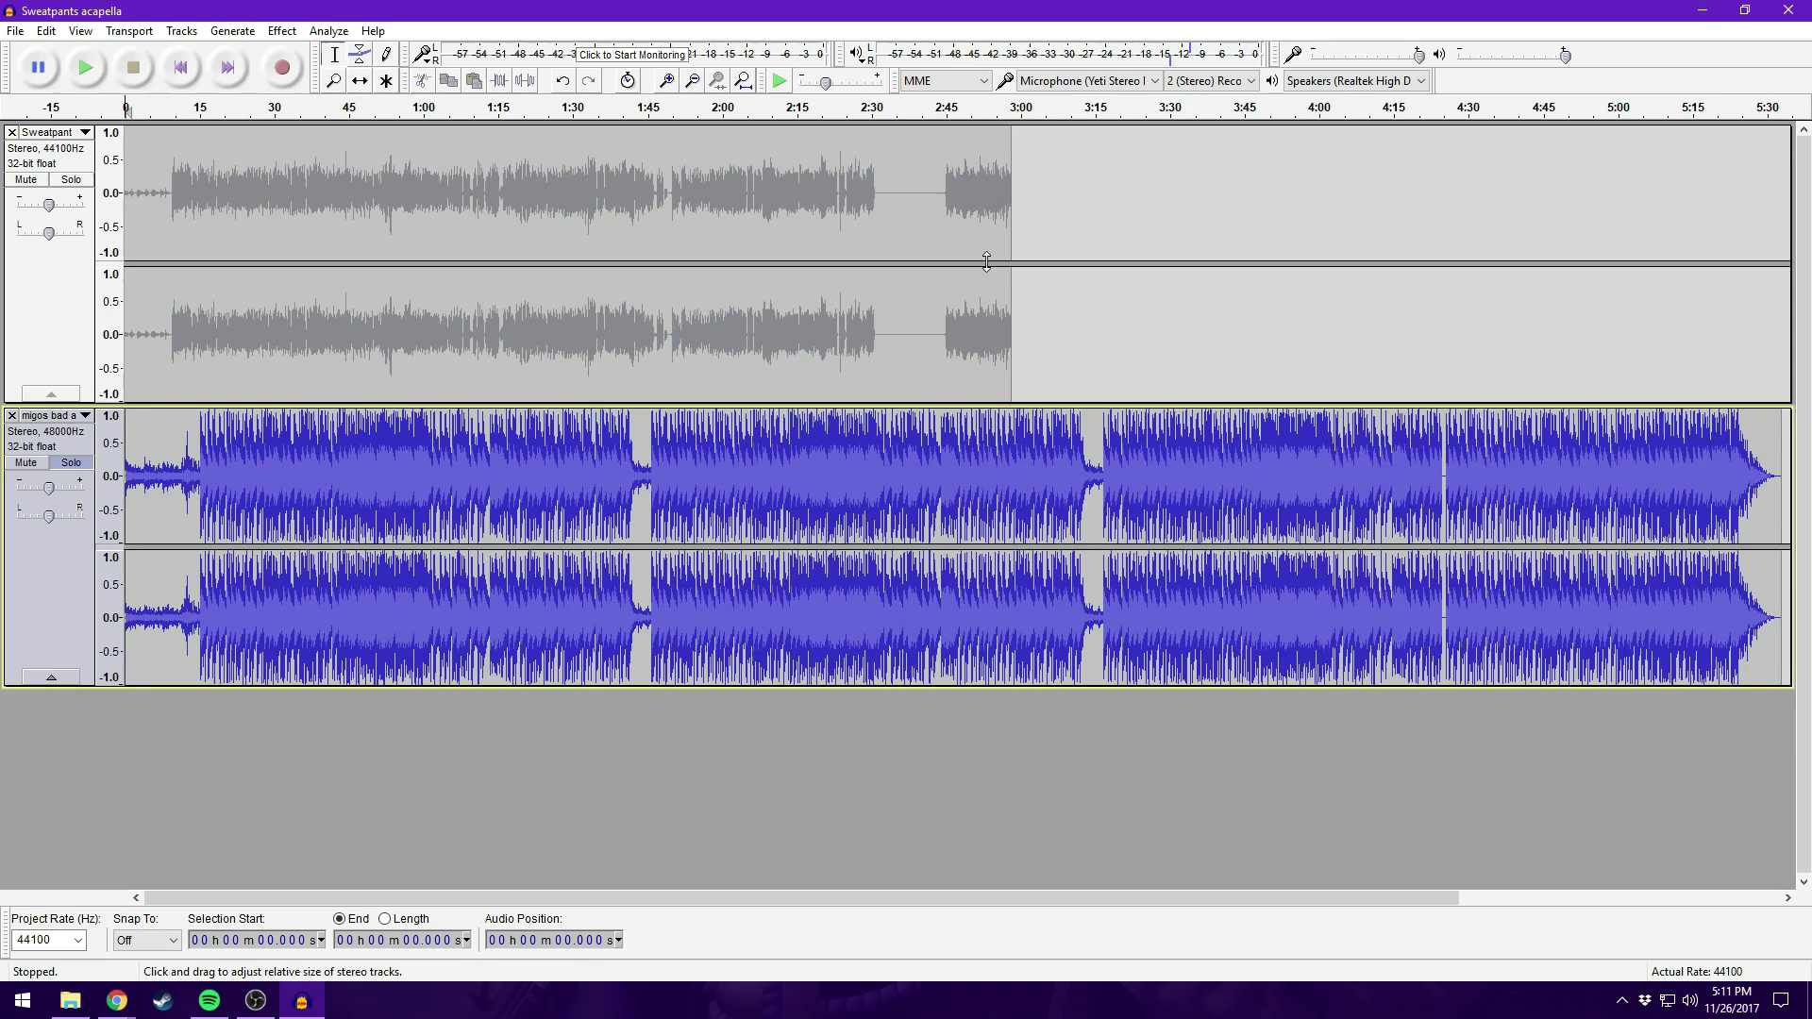
Unsolo the migos beat track and select it from the start to 5:32.88
click(74, 464)
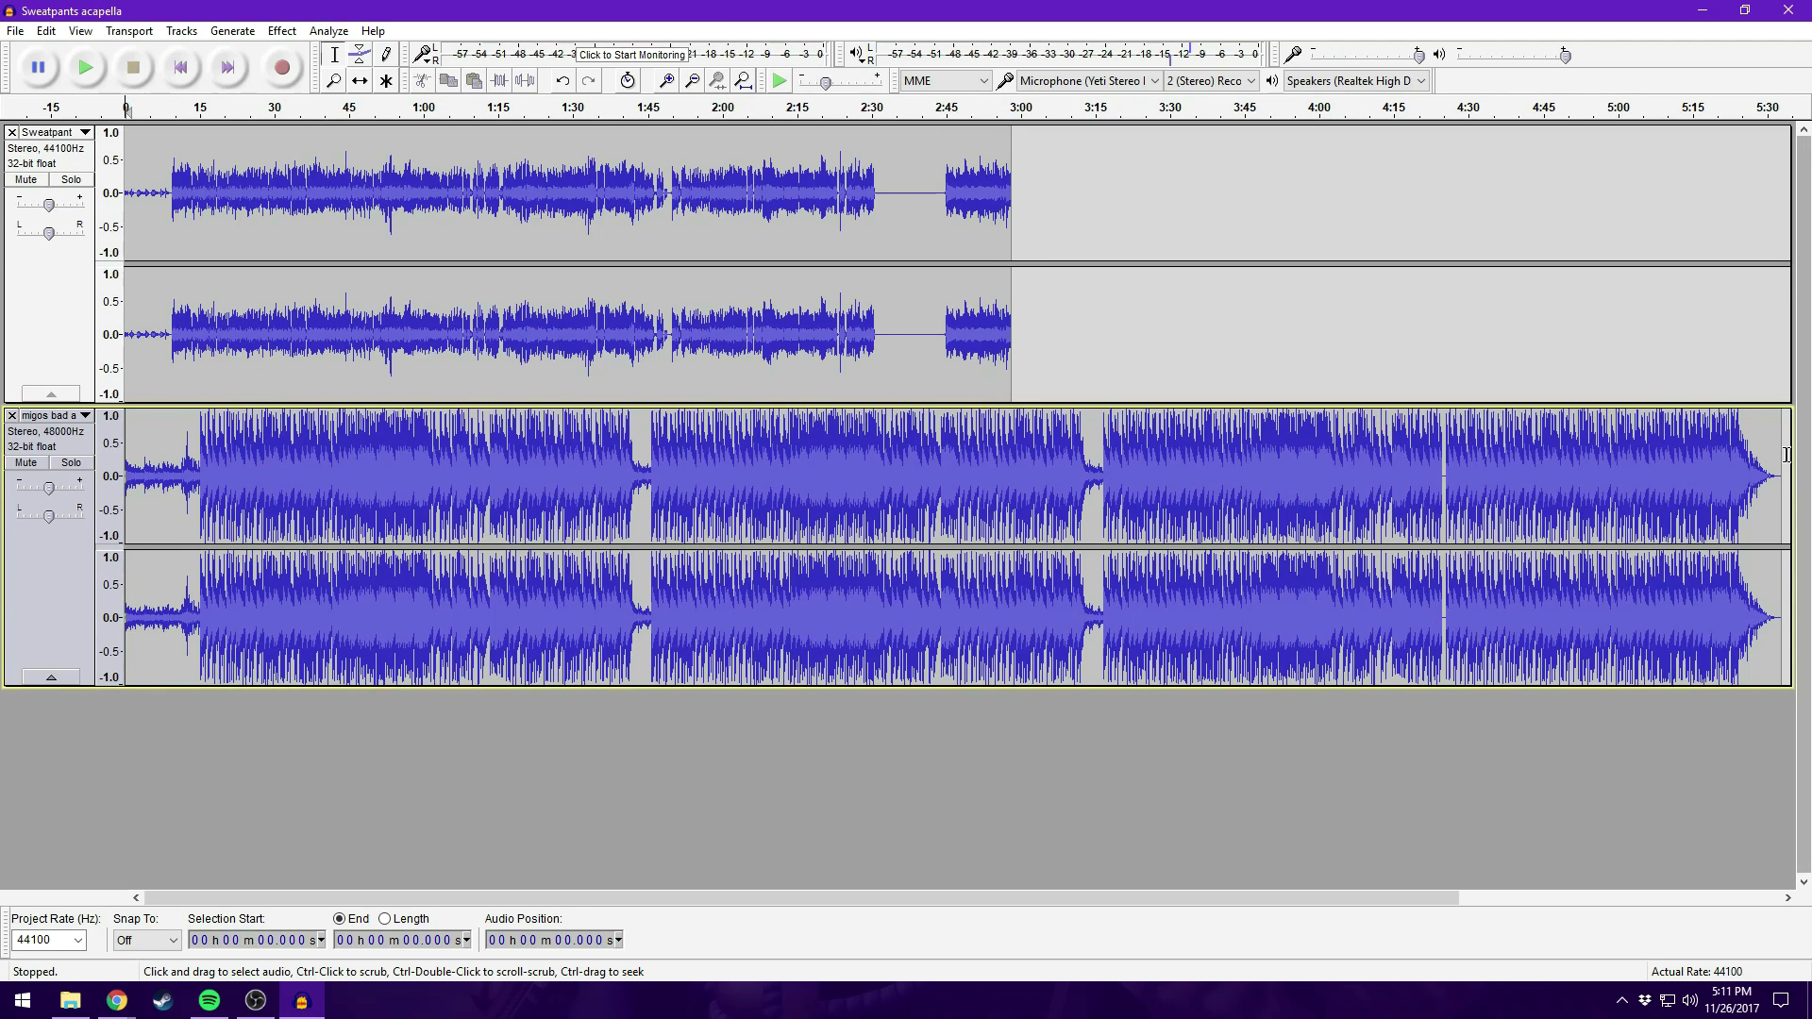
mouse_move(1779, 459)
mouse_down()
mouse_move(670, 557)
mouse_move(148, 330)
mouse_move(12, 397)
mouse_move(1599, 522)
mouse_move(1783, 472)
mouse_move(1125, 506)
mouse_move(126, 496)
mouse_up()
Apply Change Tempo to the instrumental, from 127 to 80 beats per minute
click(282, 30)
click(383, 190)
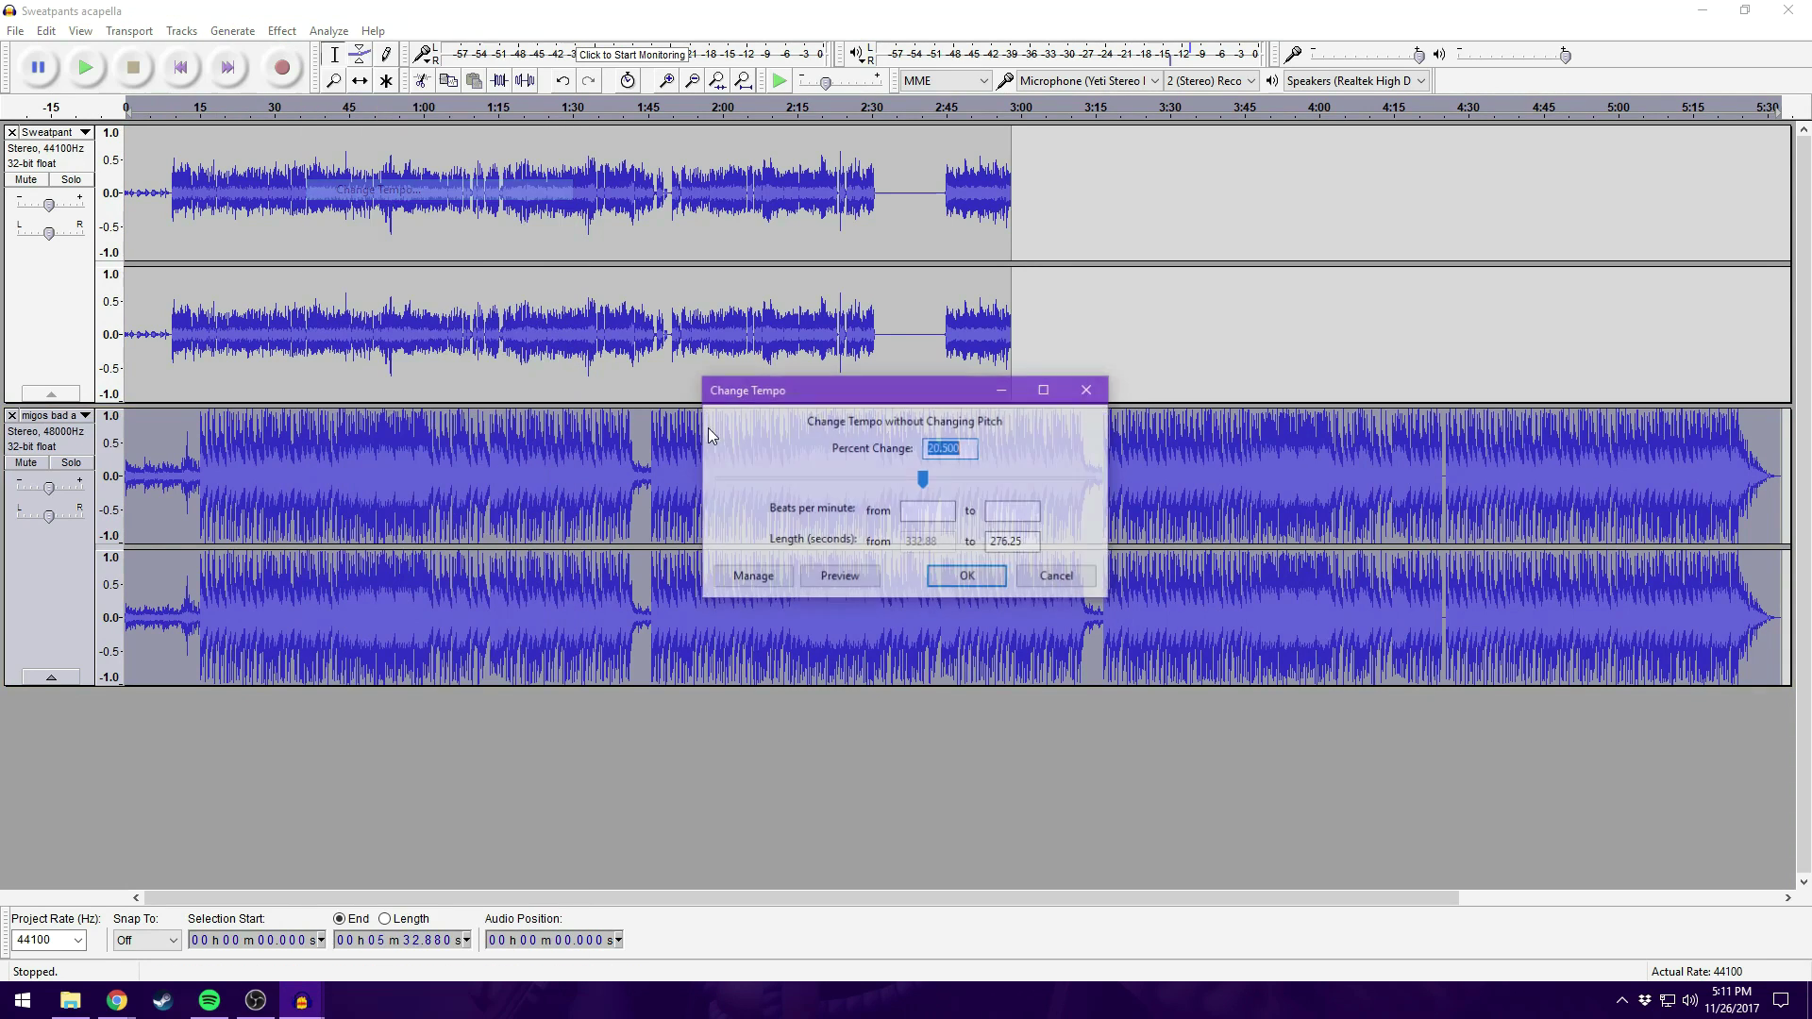
click(902, 517)
text(12)
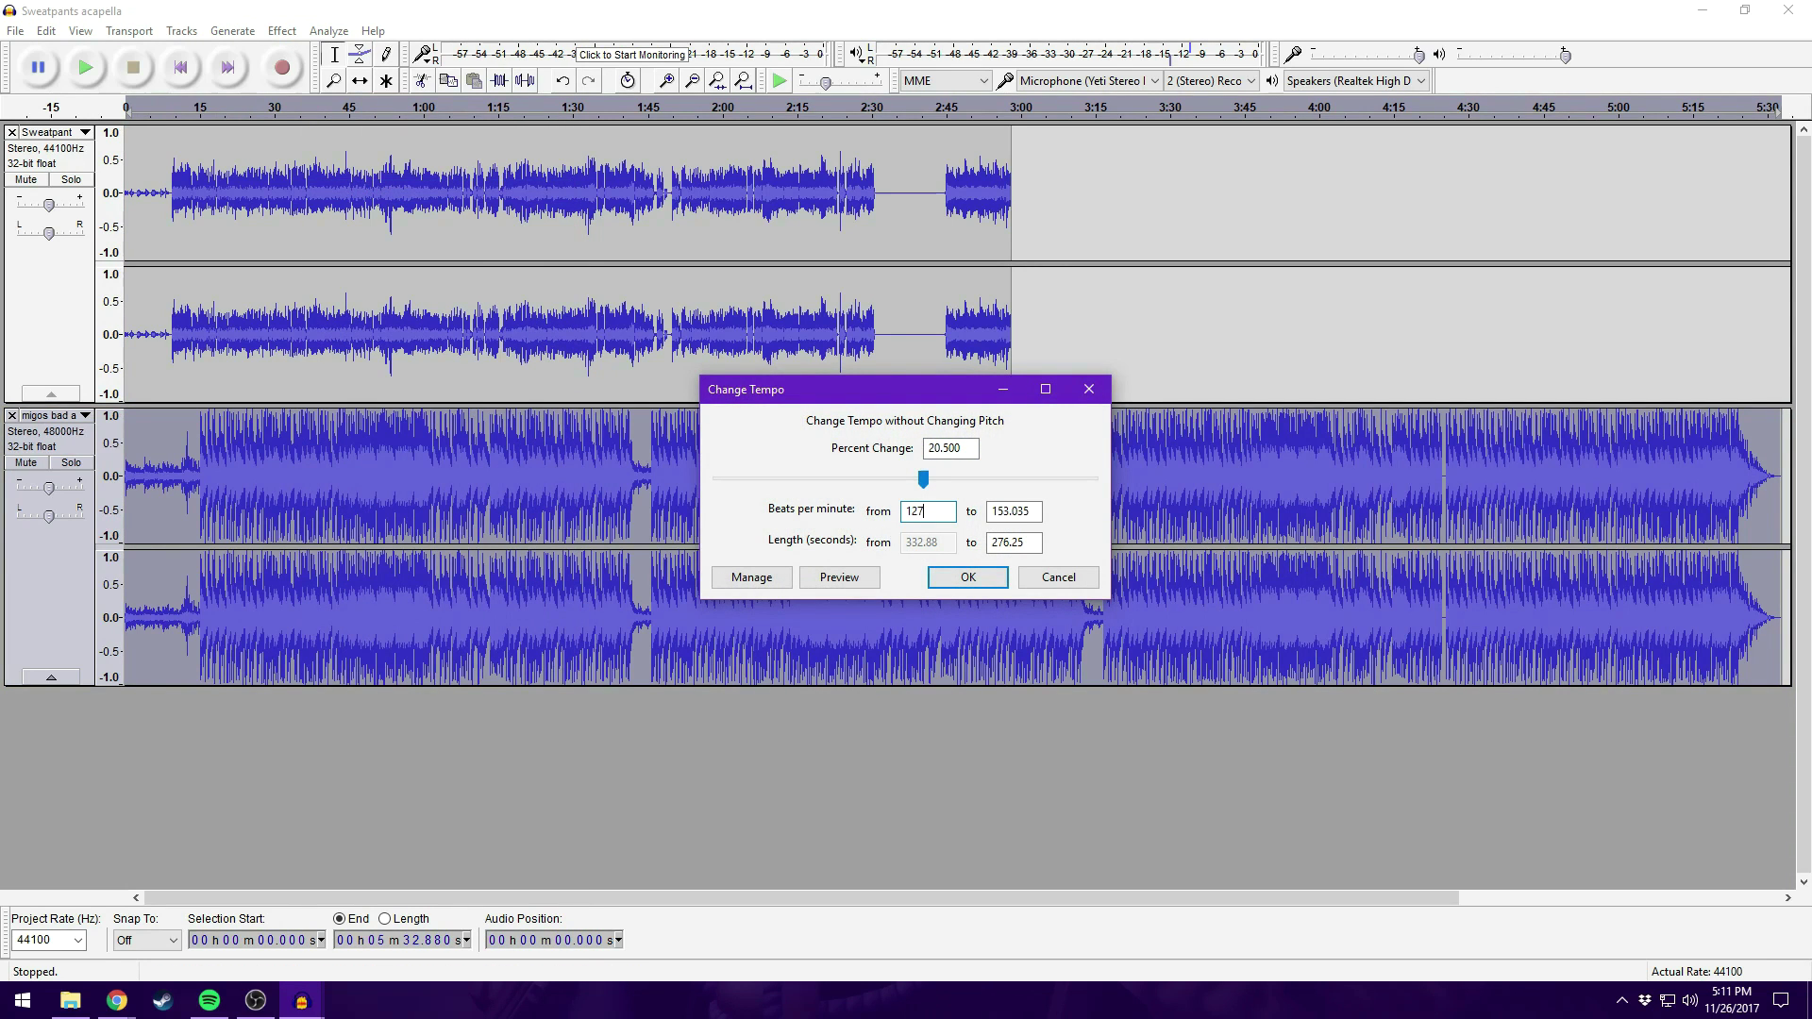
text(7)
click(1088, 389)
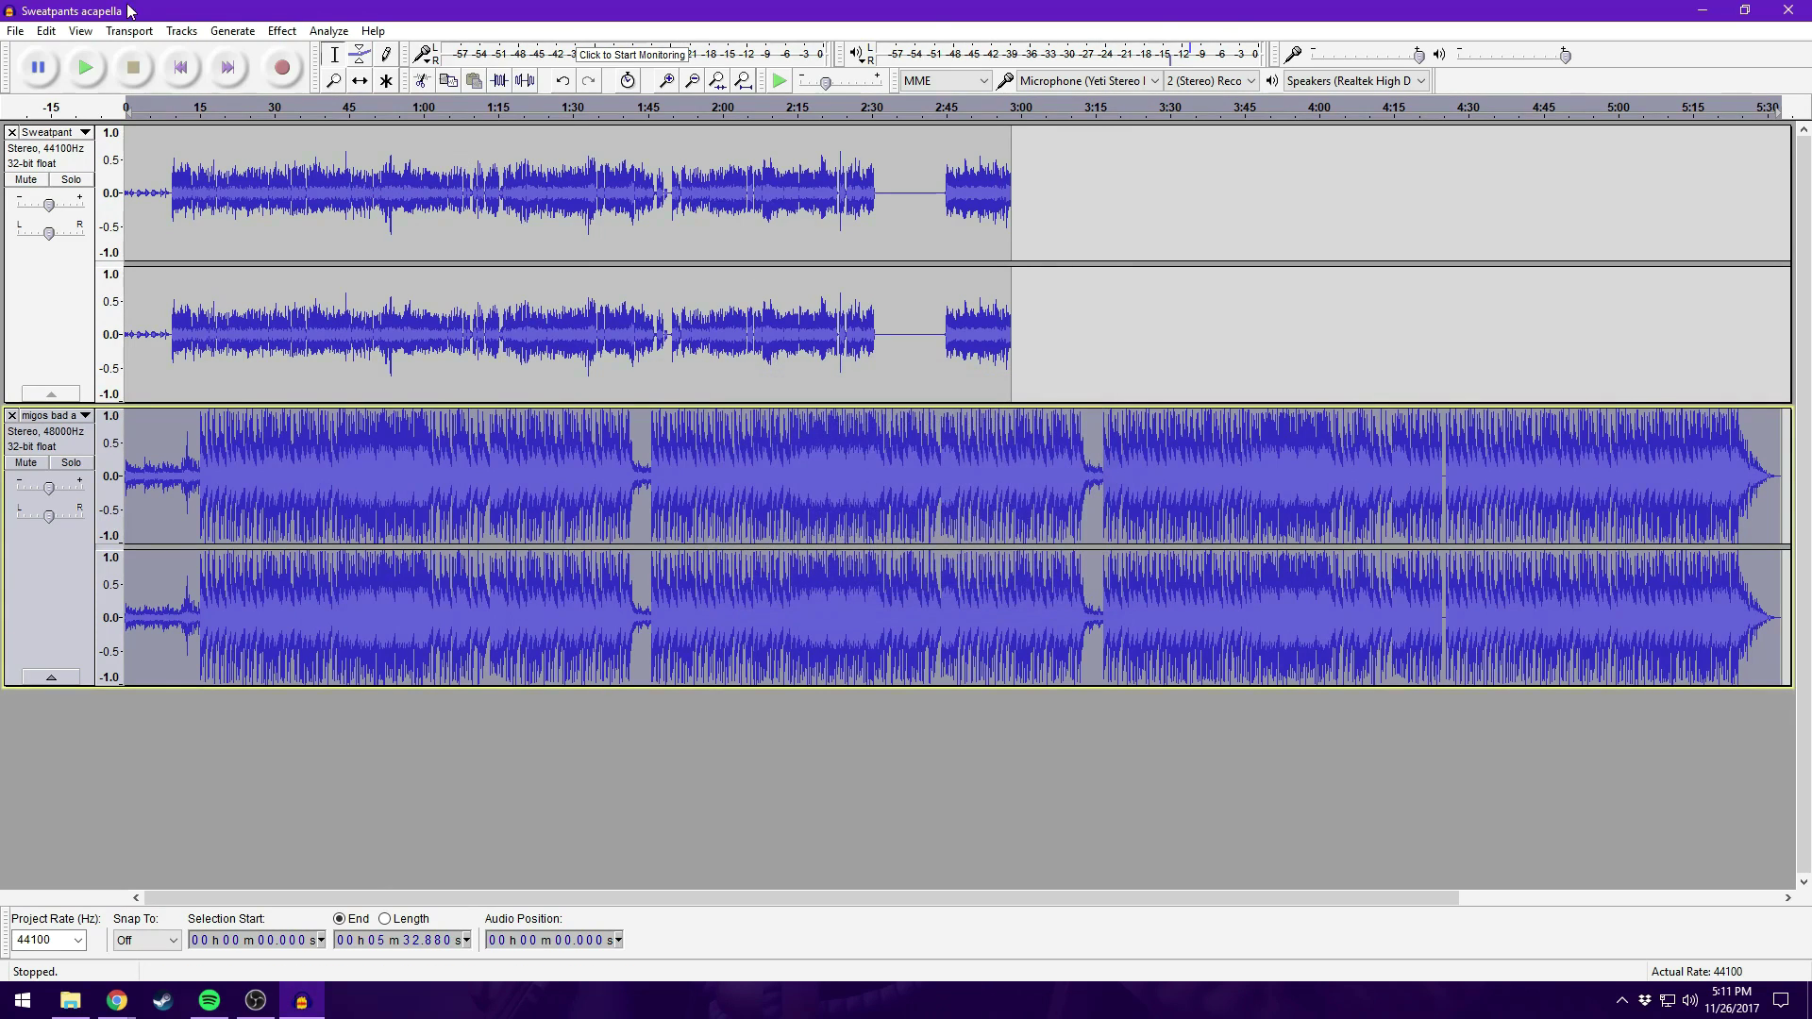
click(282, 34)
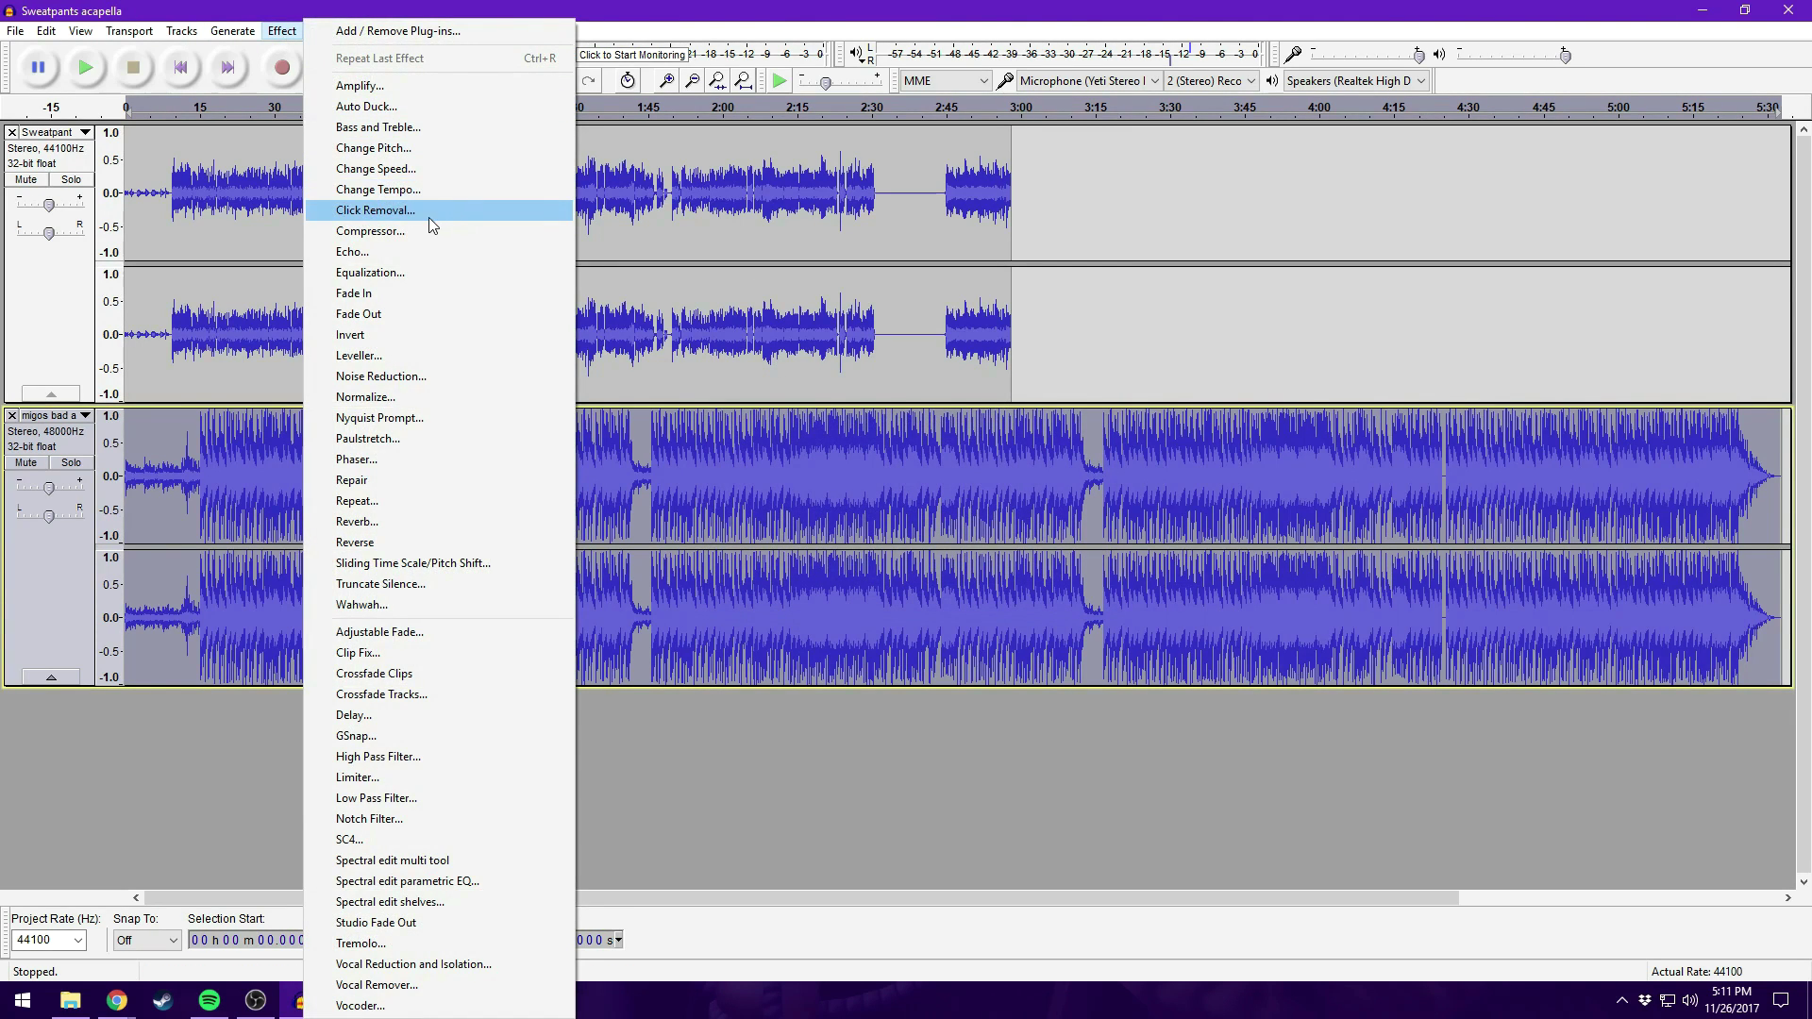
click(418, 190)
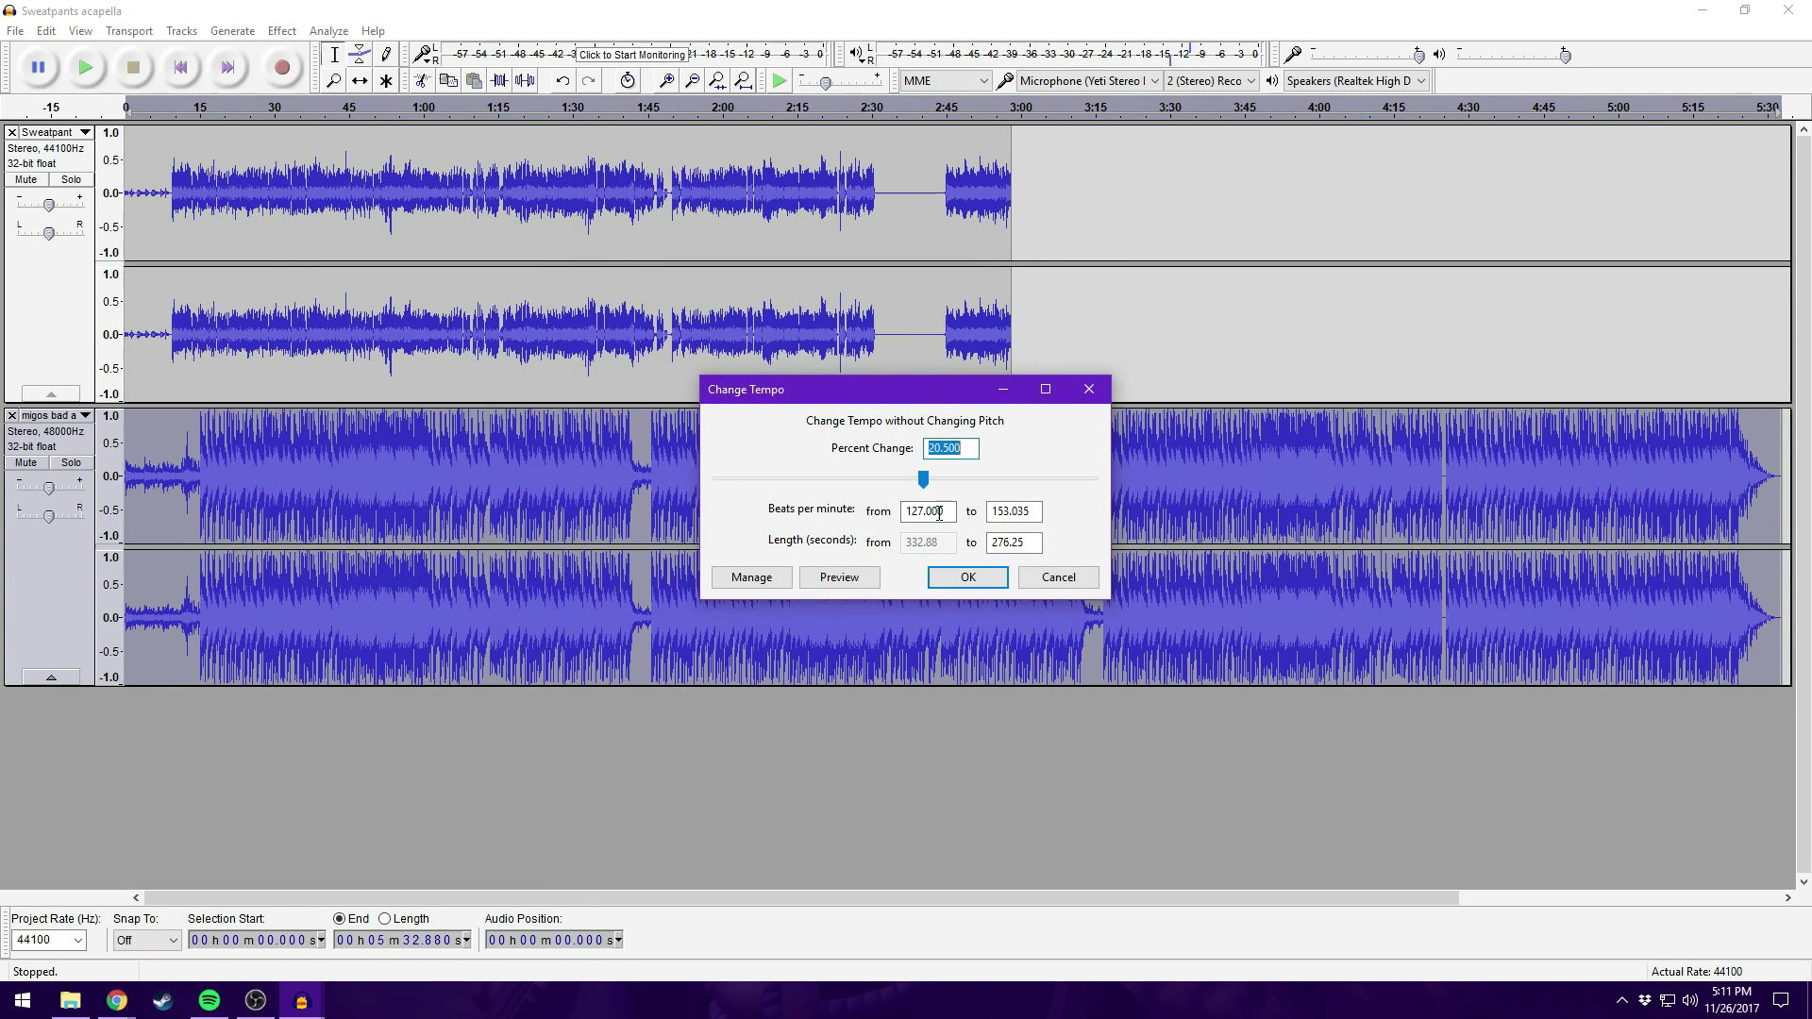
drag(951, 511, 894, 511)
double_click(1011, 511)
text(80)
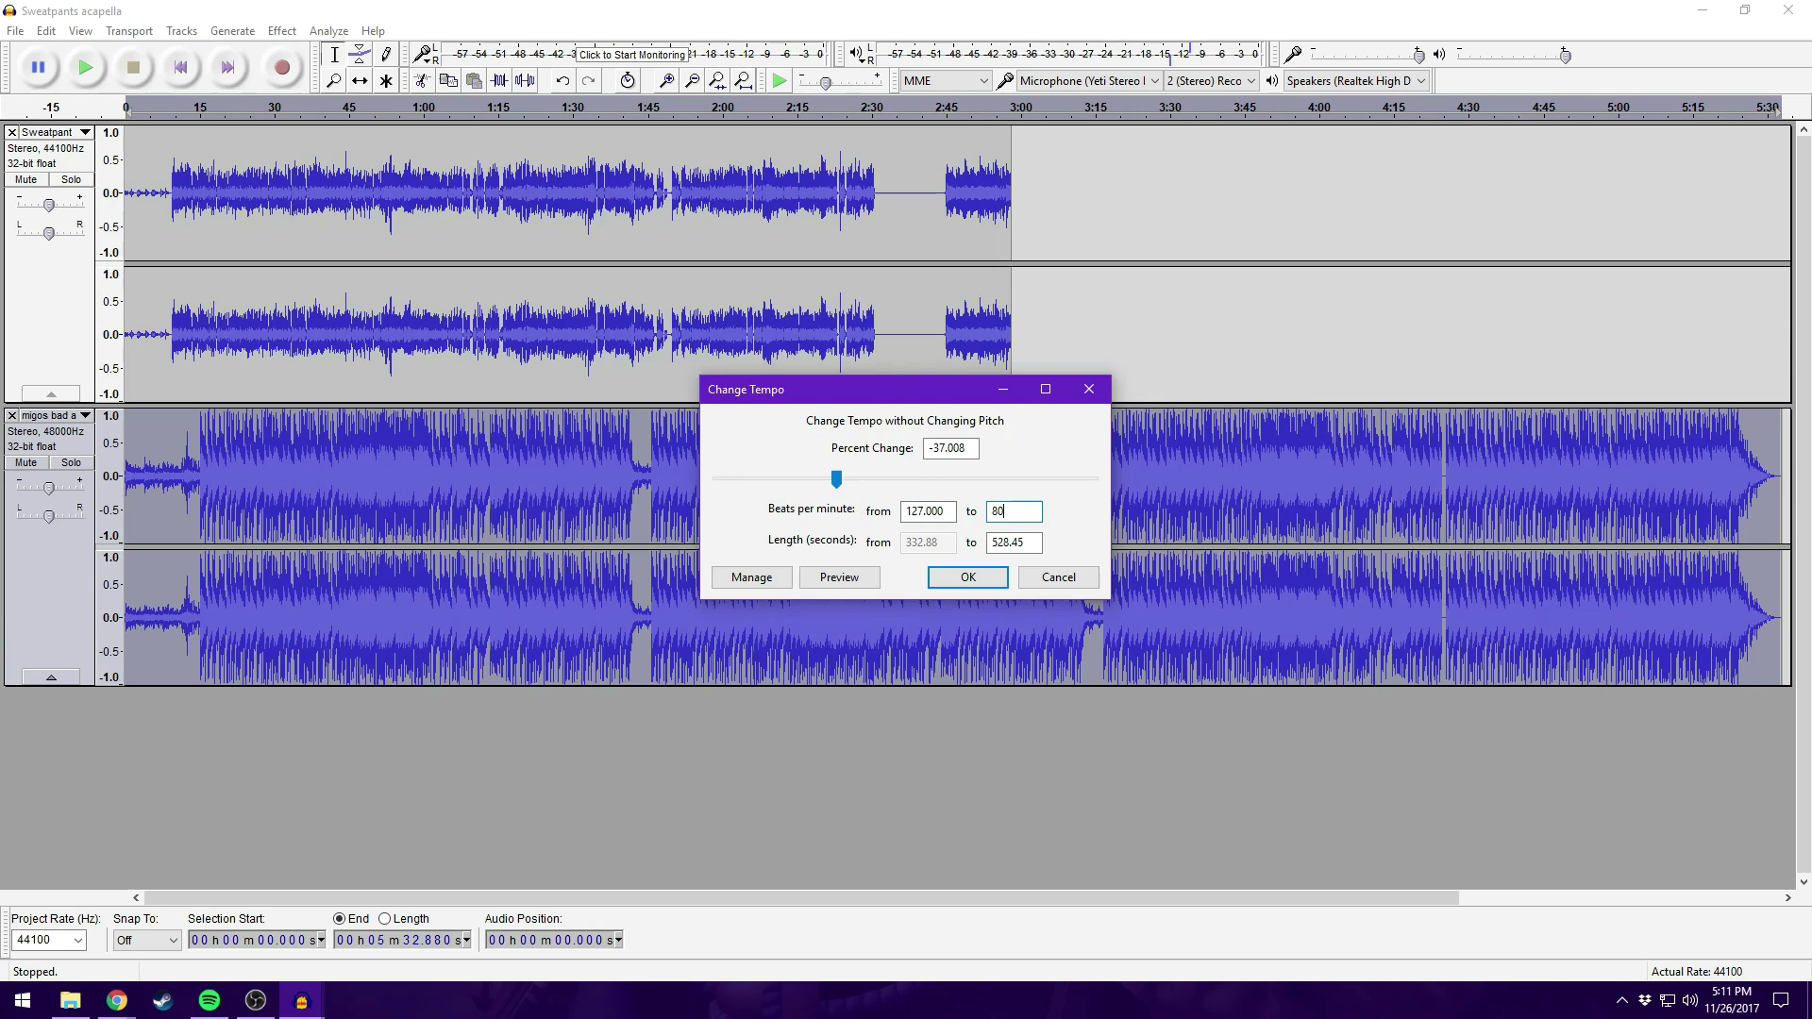
click(969, 587)
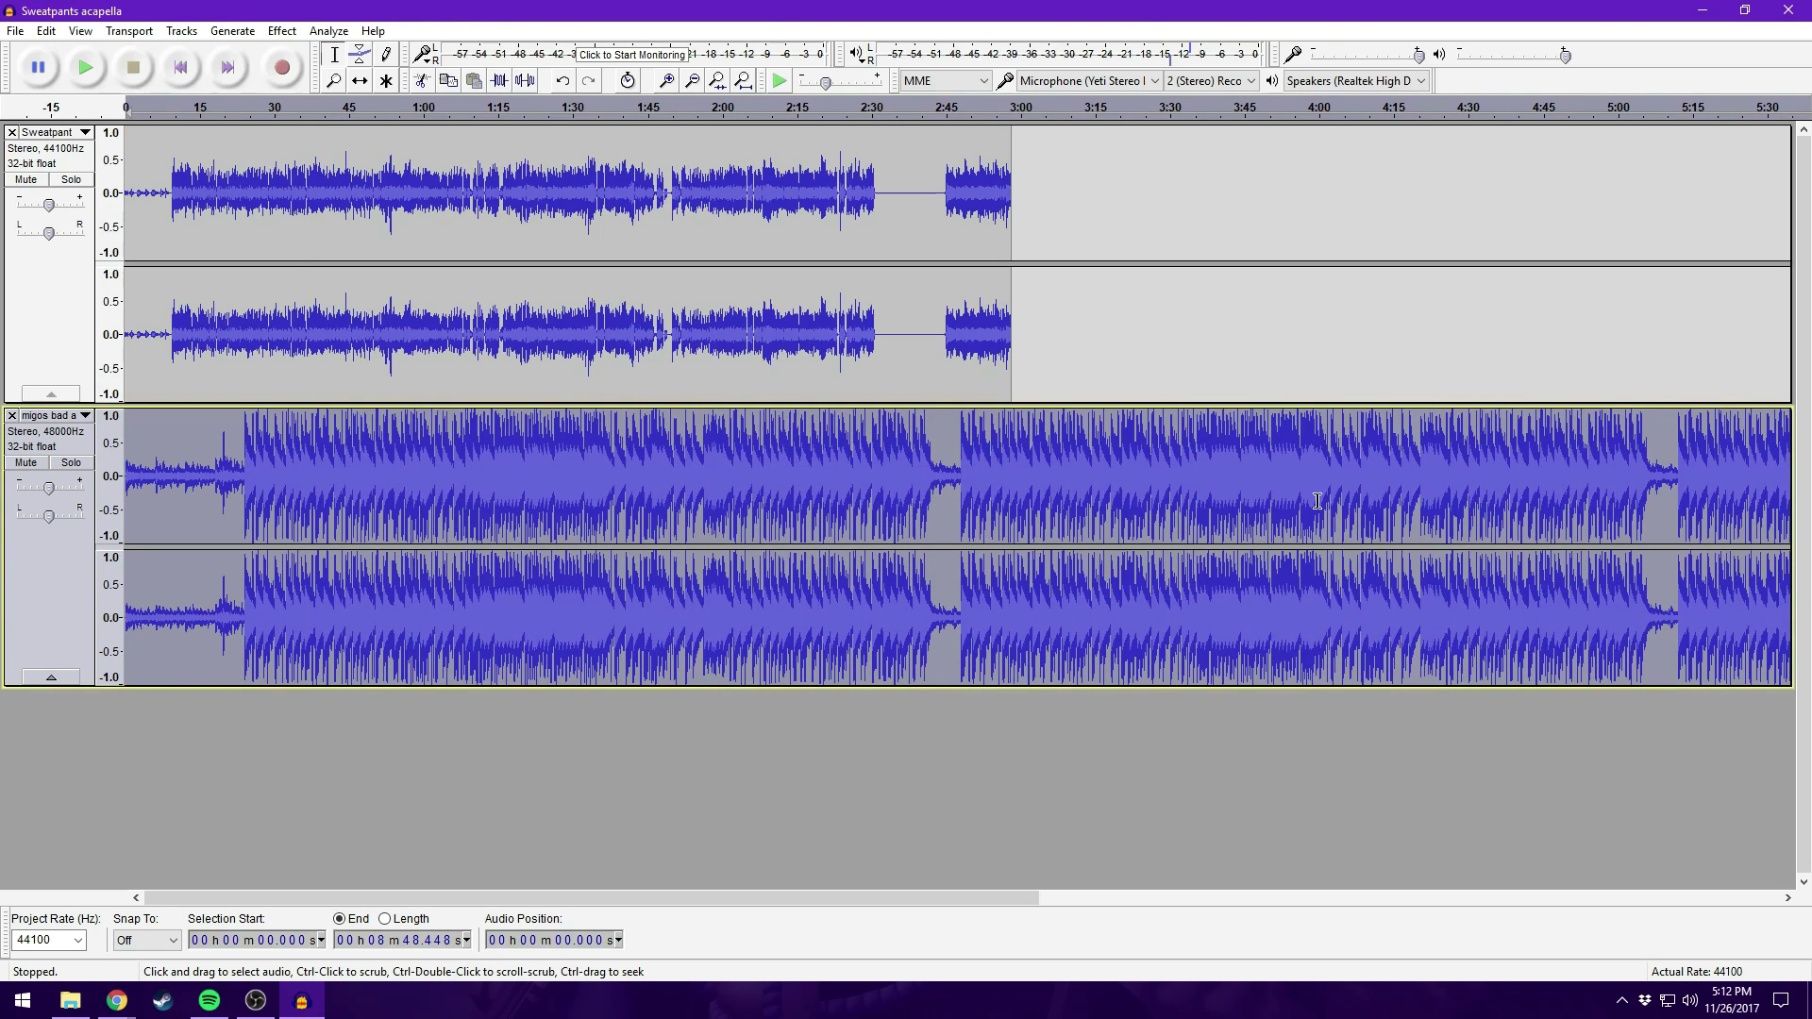
click(666, 80)
click(665, 80)
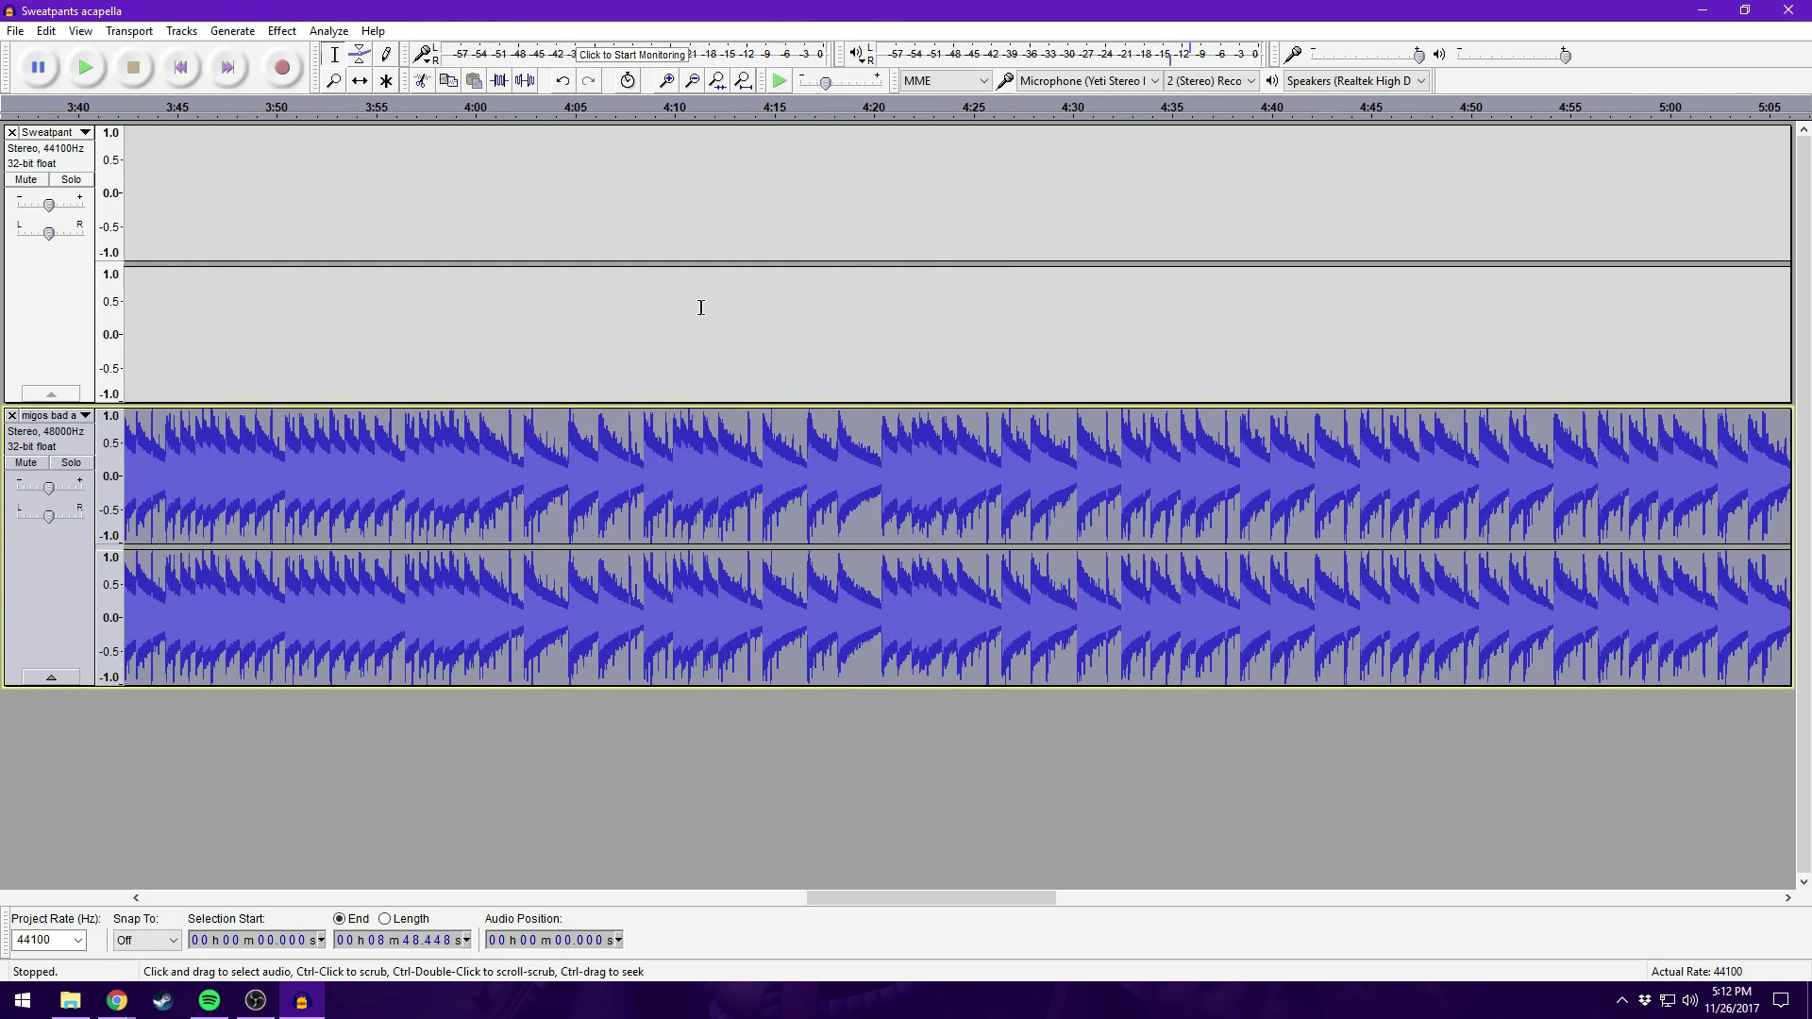
click(695, 81)
click(694, 81)
click(695, 81)
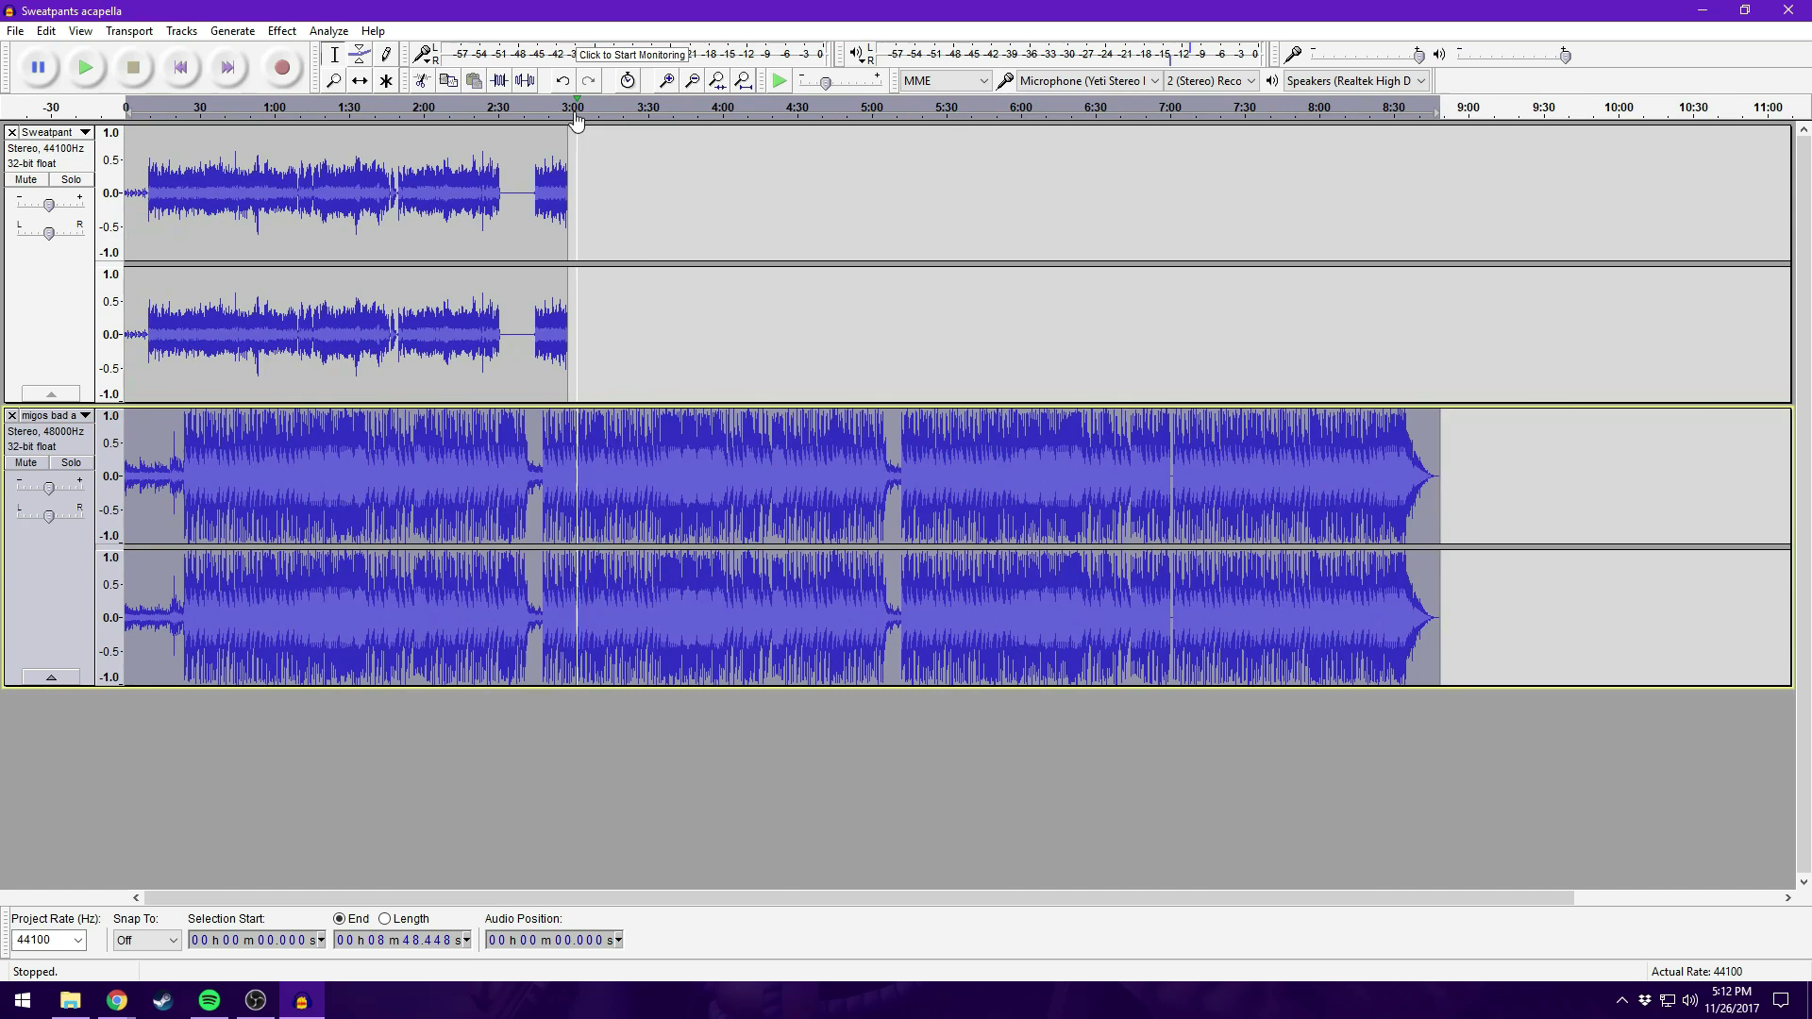
click(594, 105)
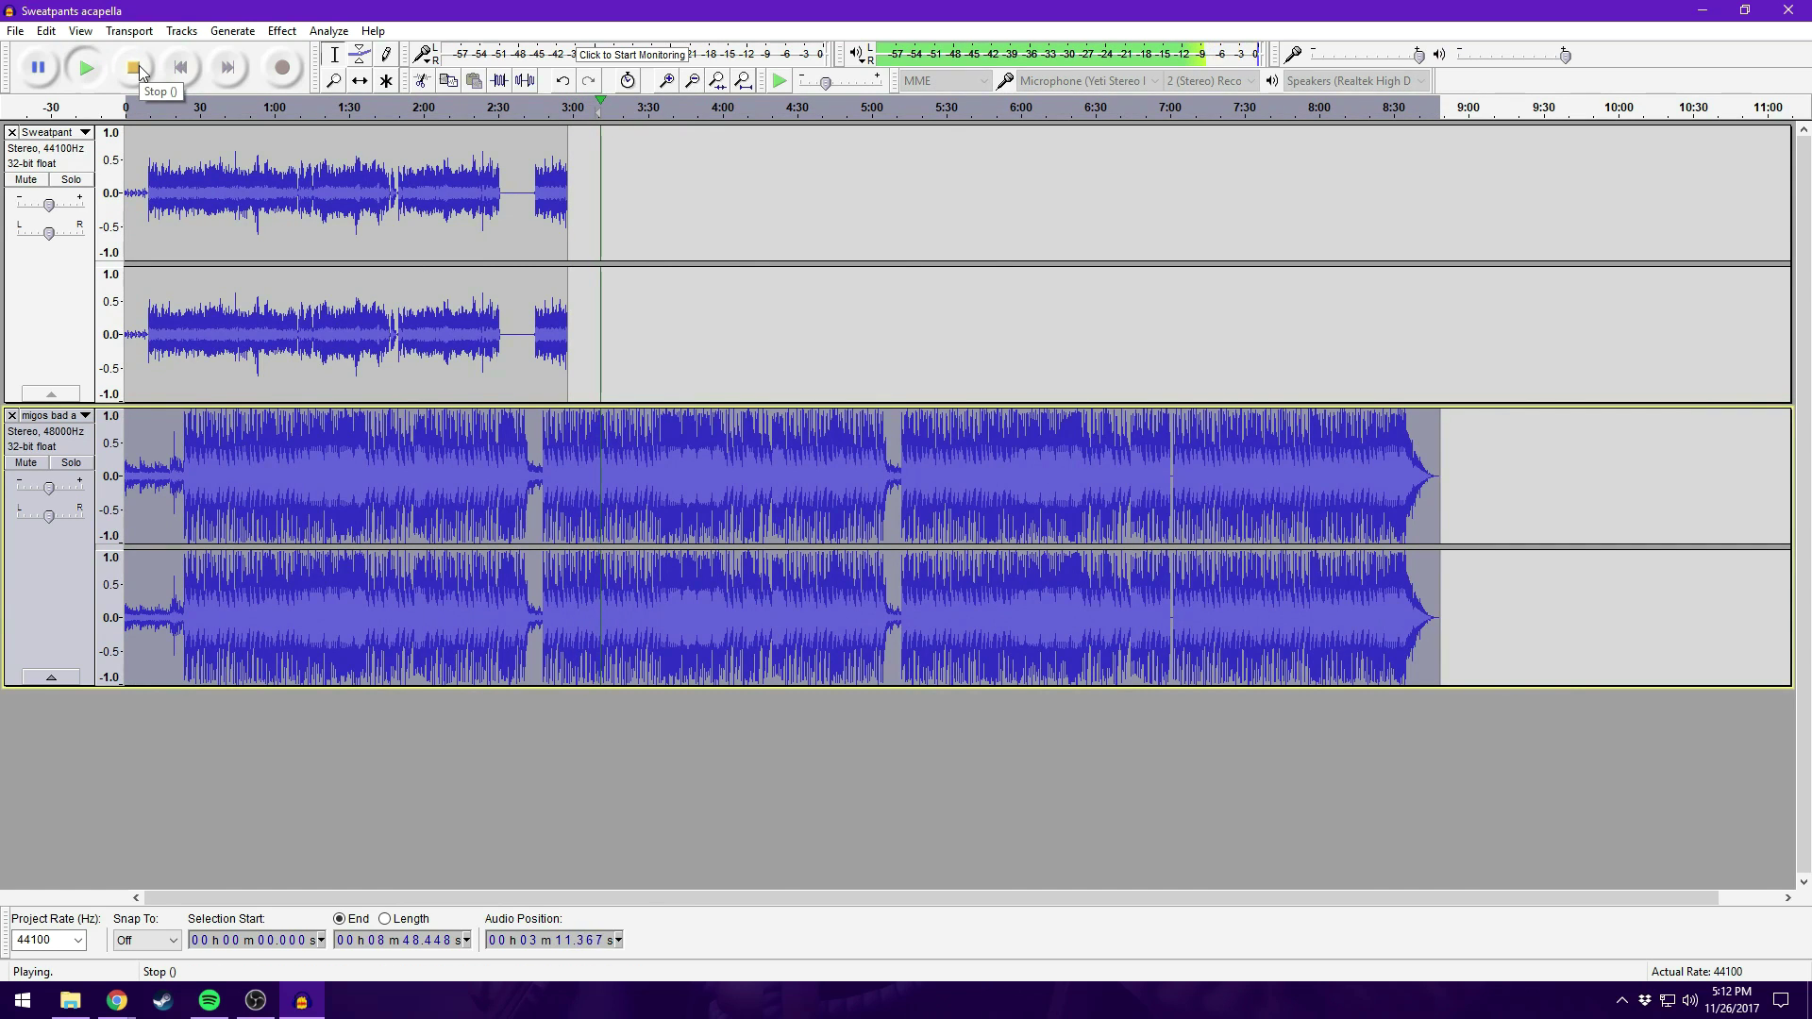
click(139, 65)
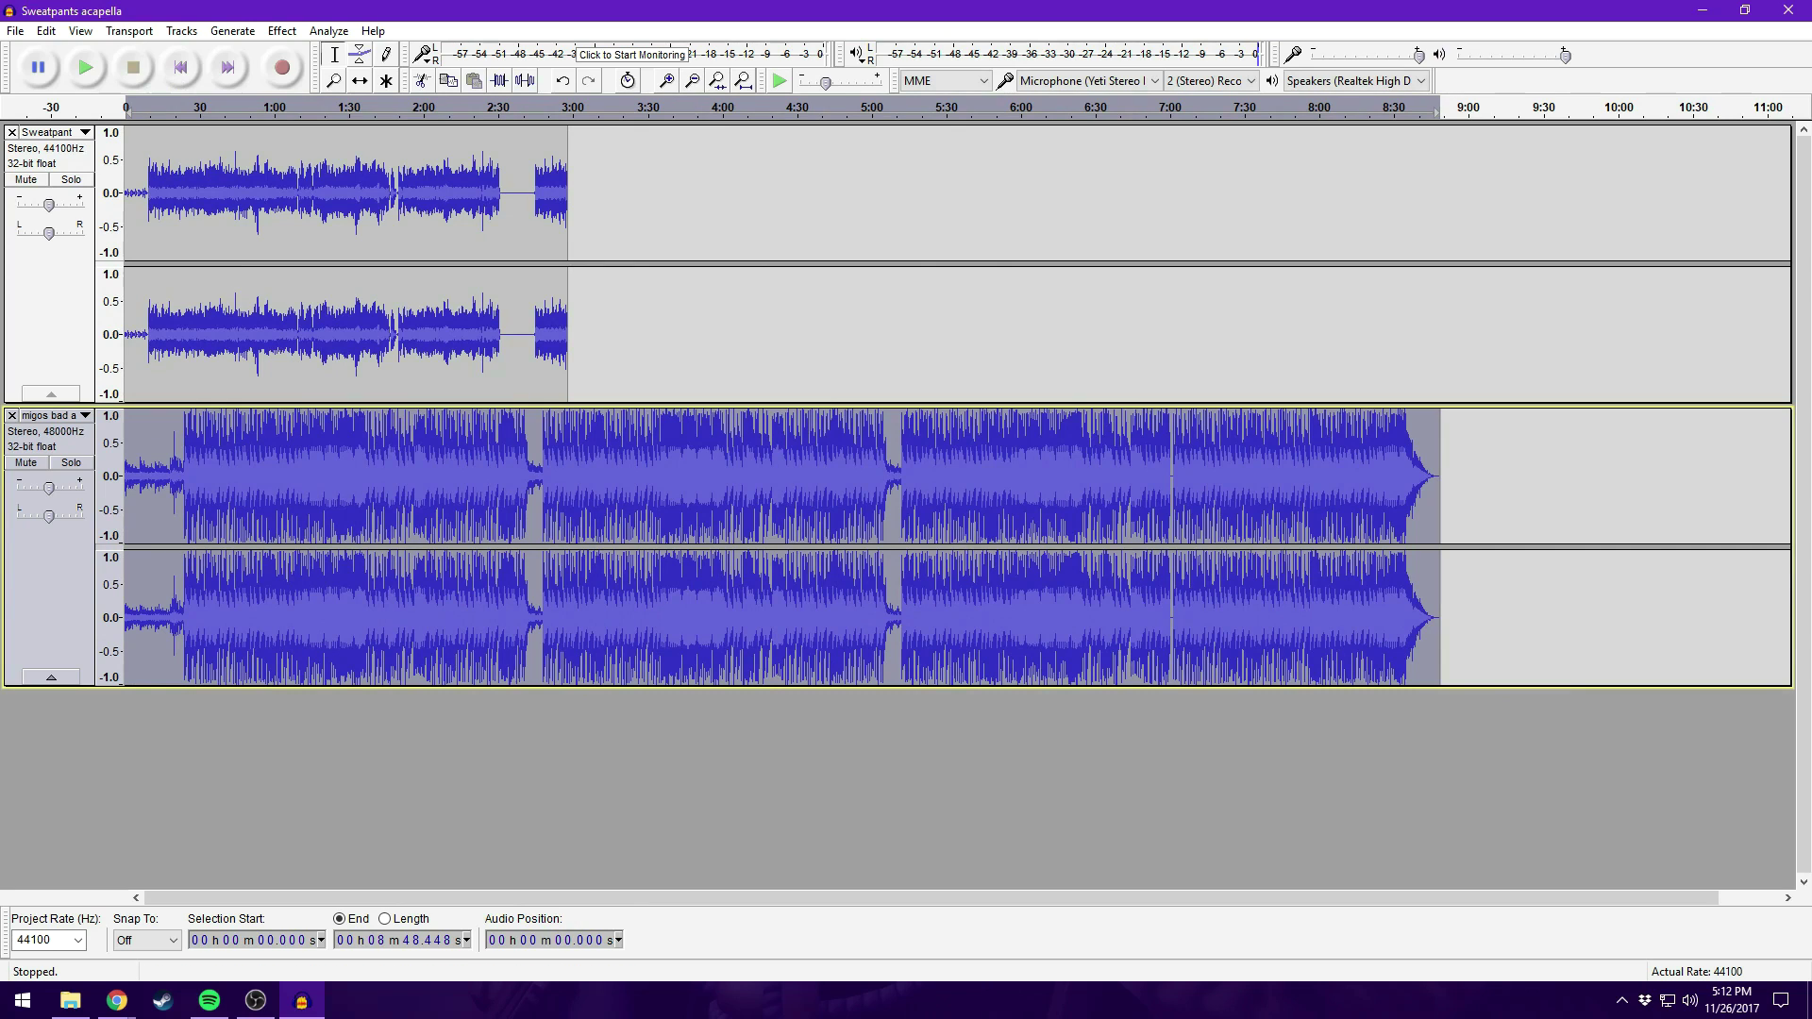
key(alt+Tab)
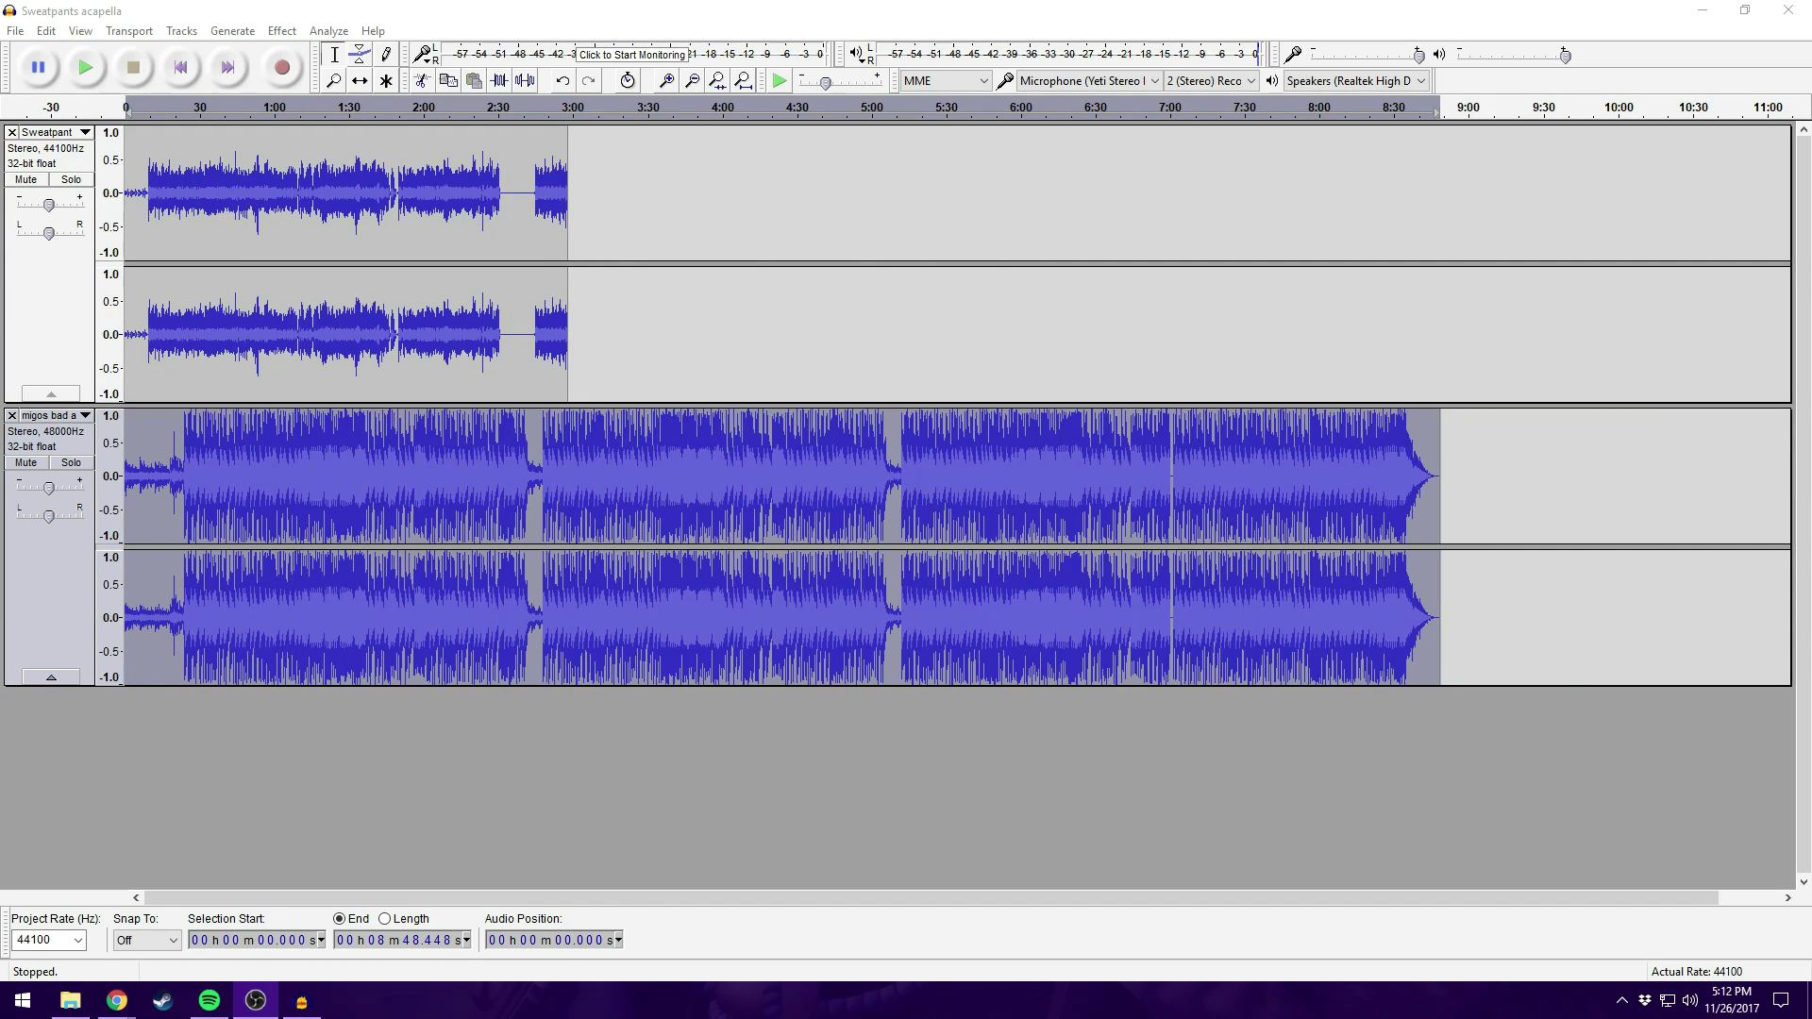
click(604, 107)
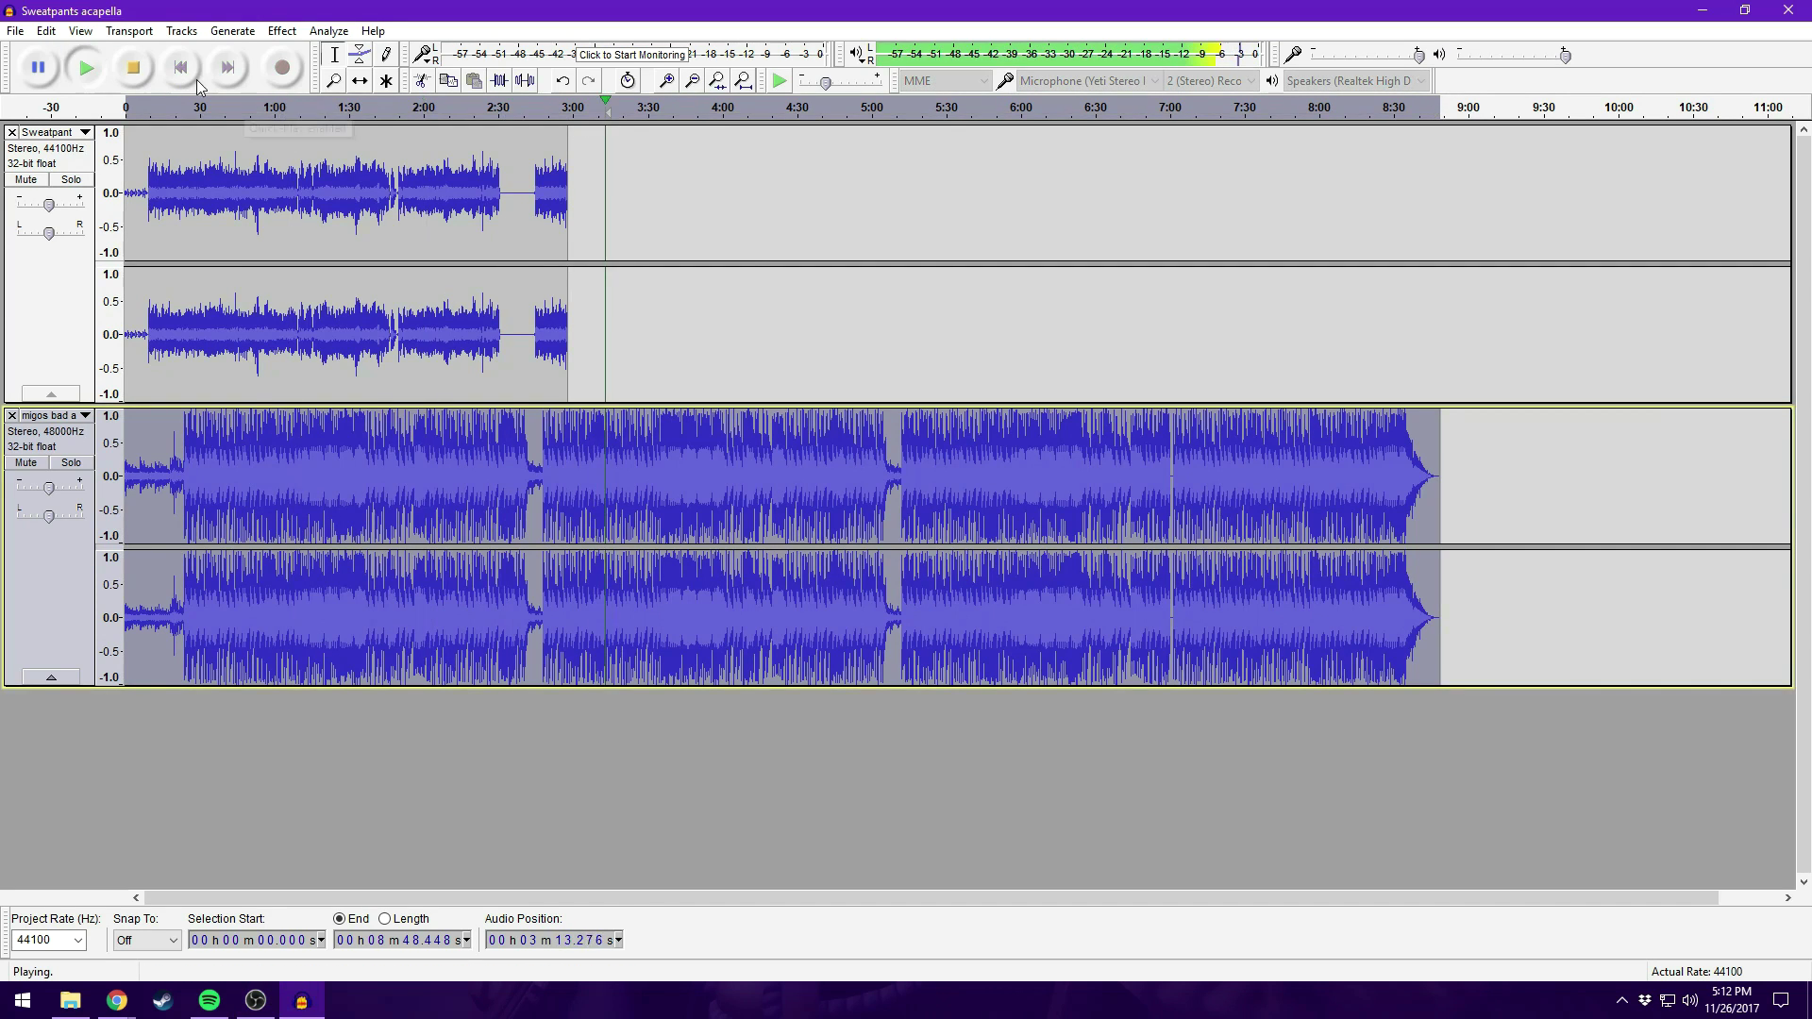
click(143, 64)
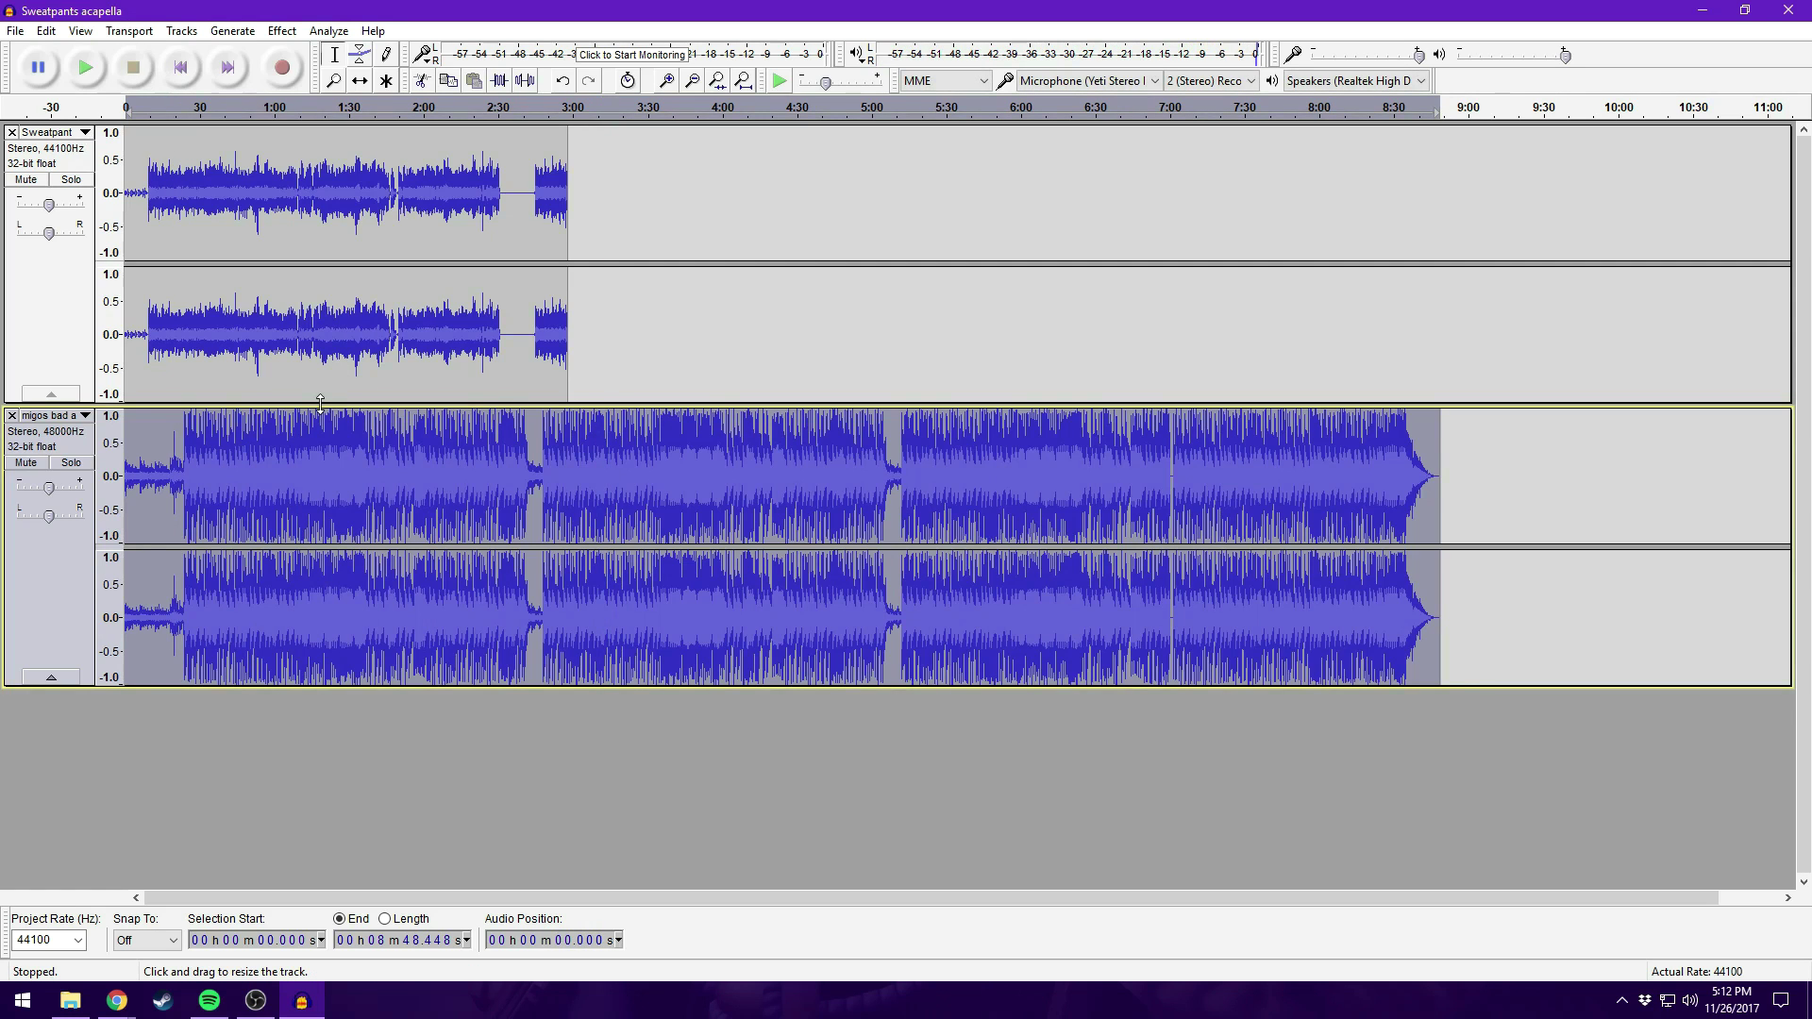
Undo the instrumental's tempo change and select the whole Sweatpants acapella
click(46, 31)
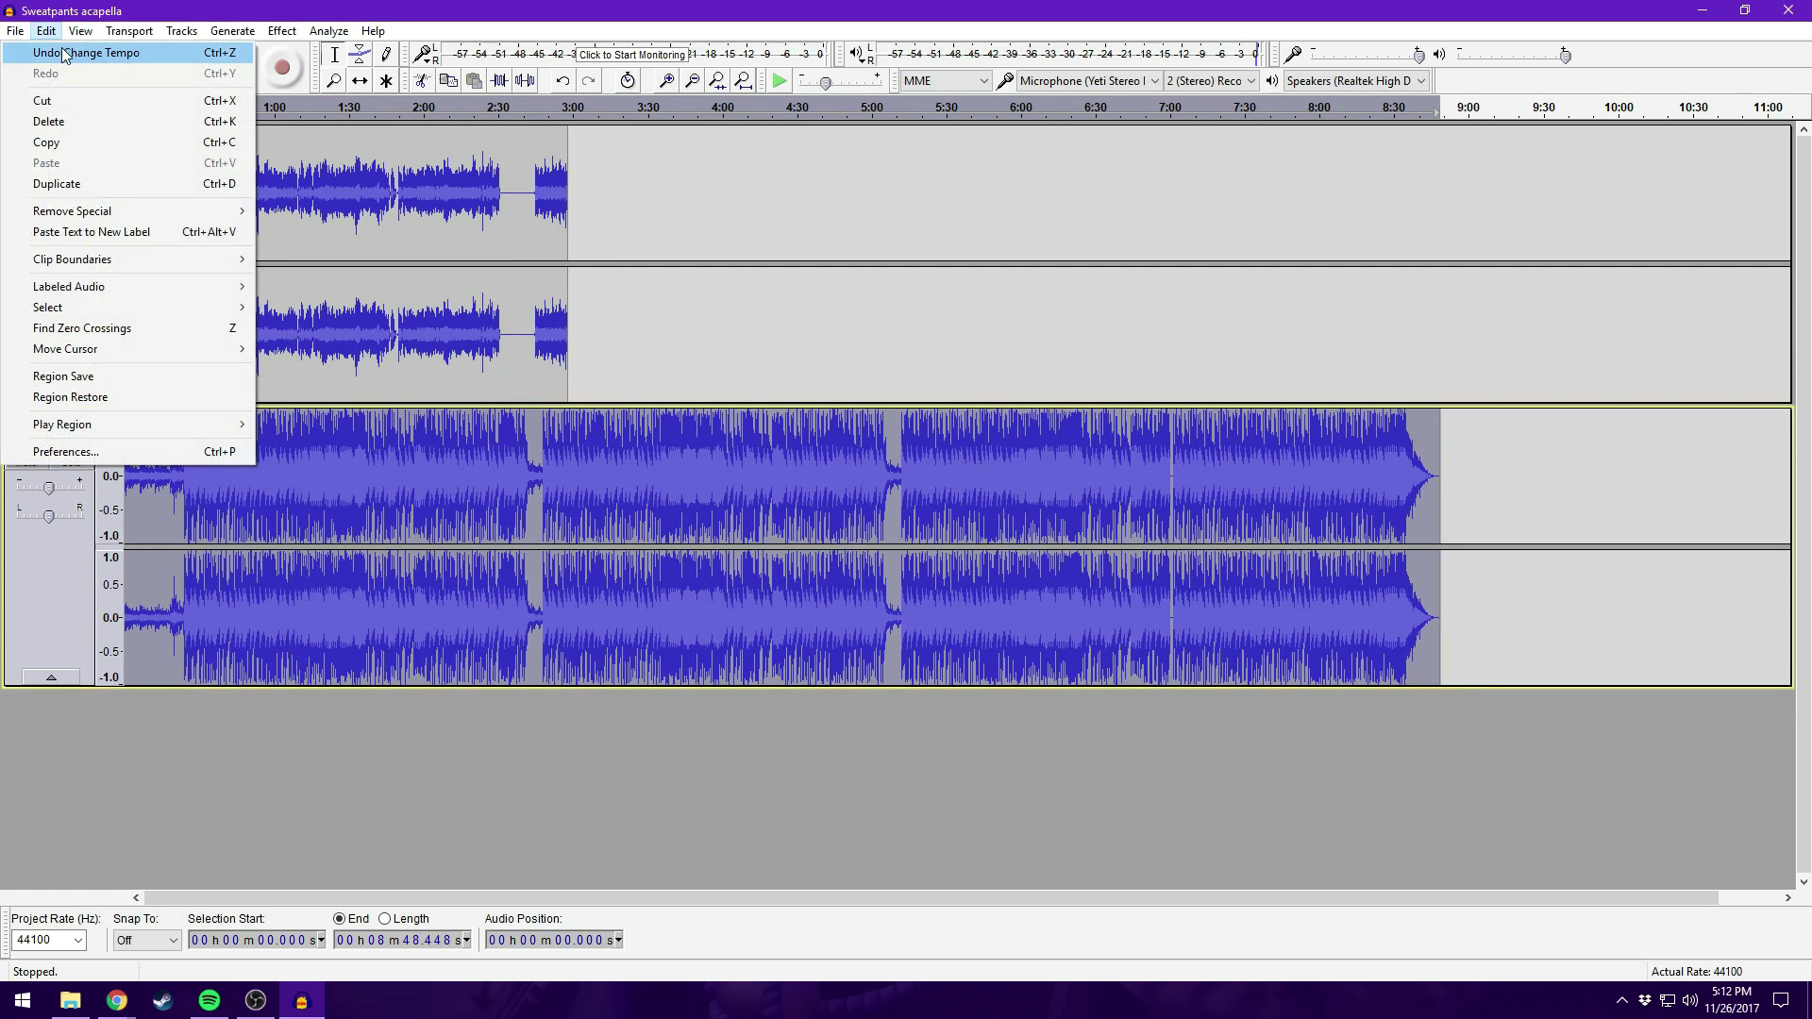
click(60, 48)
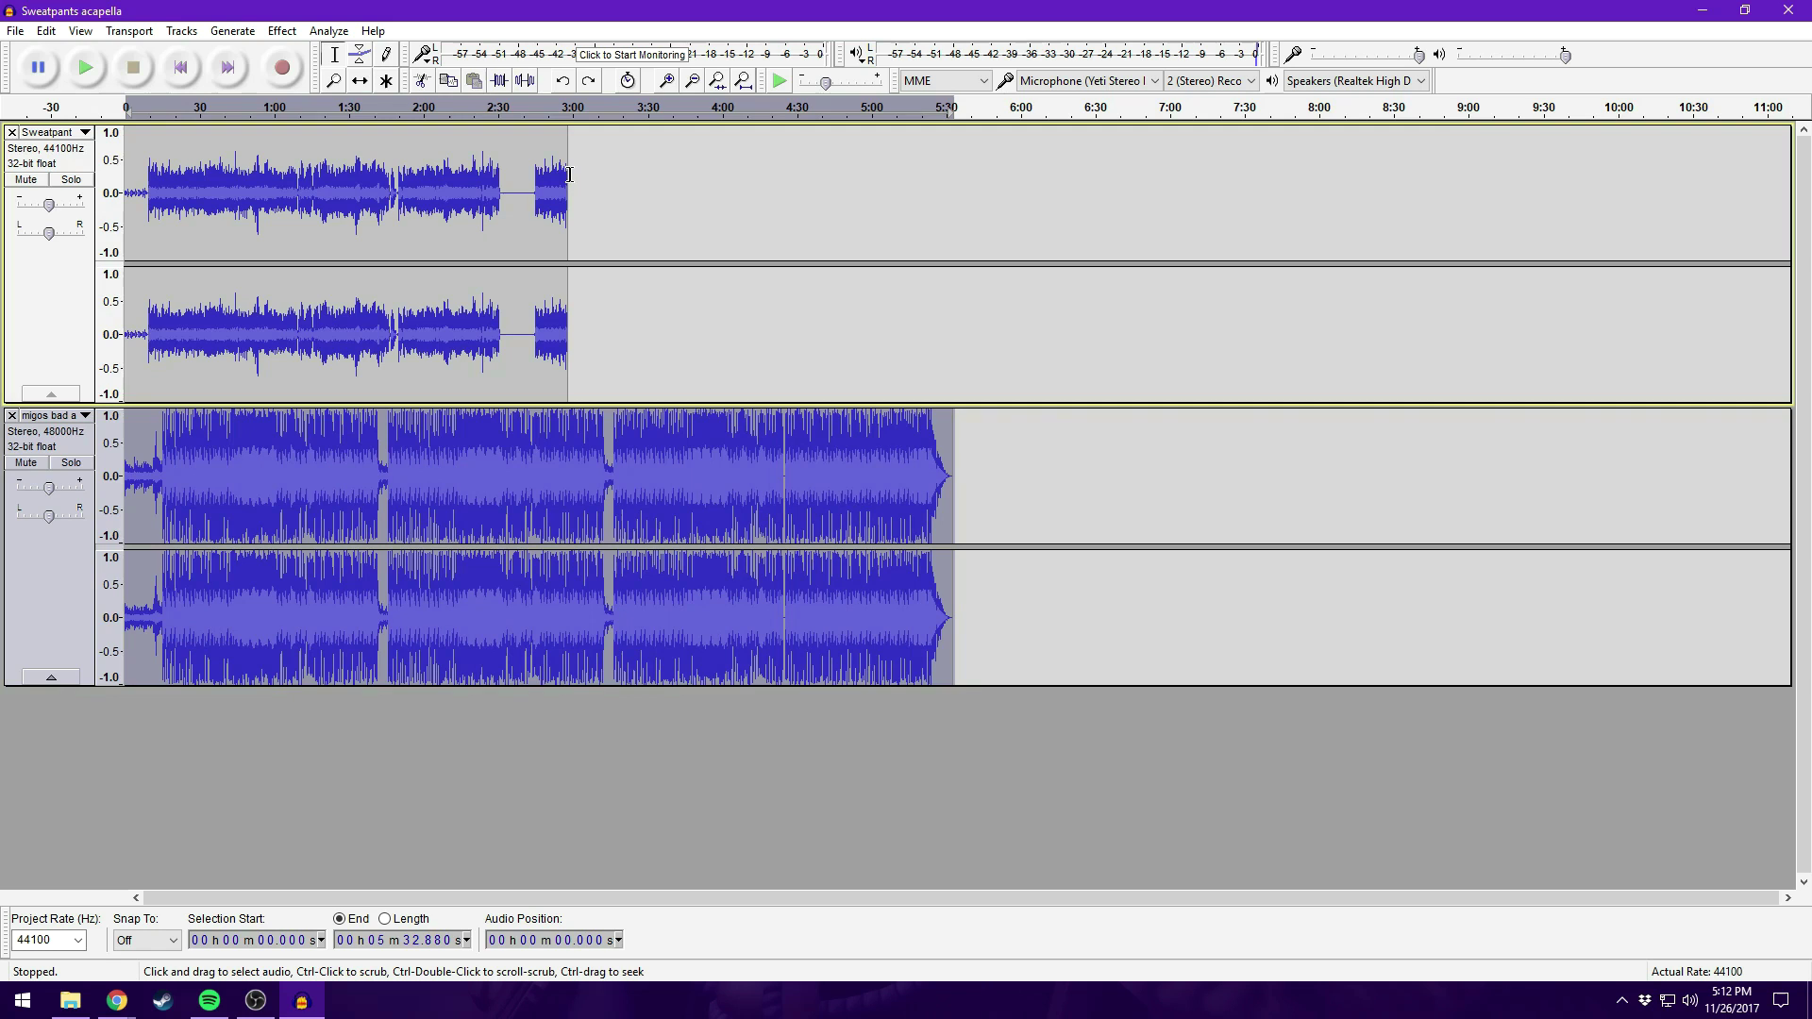
drag(569, 177, 125, 528)
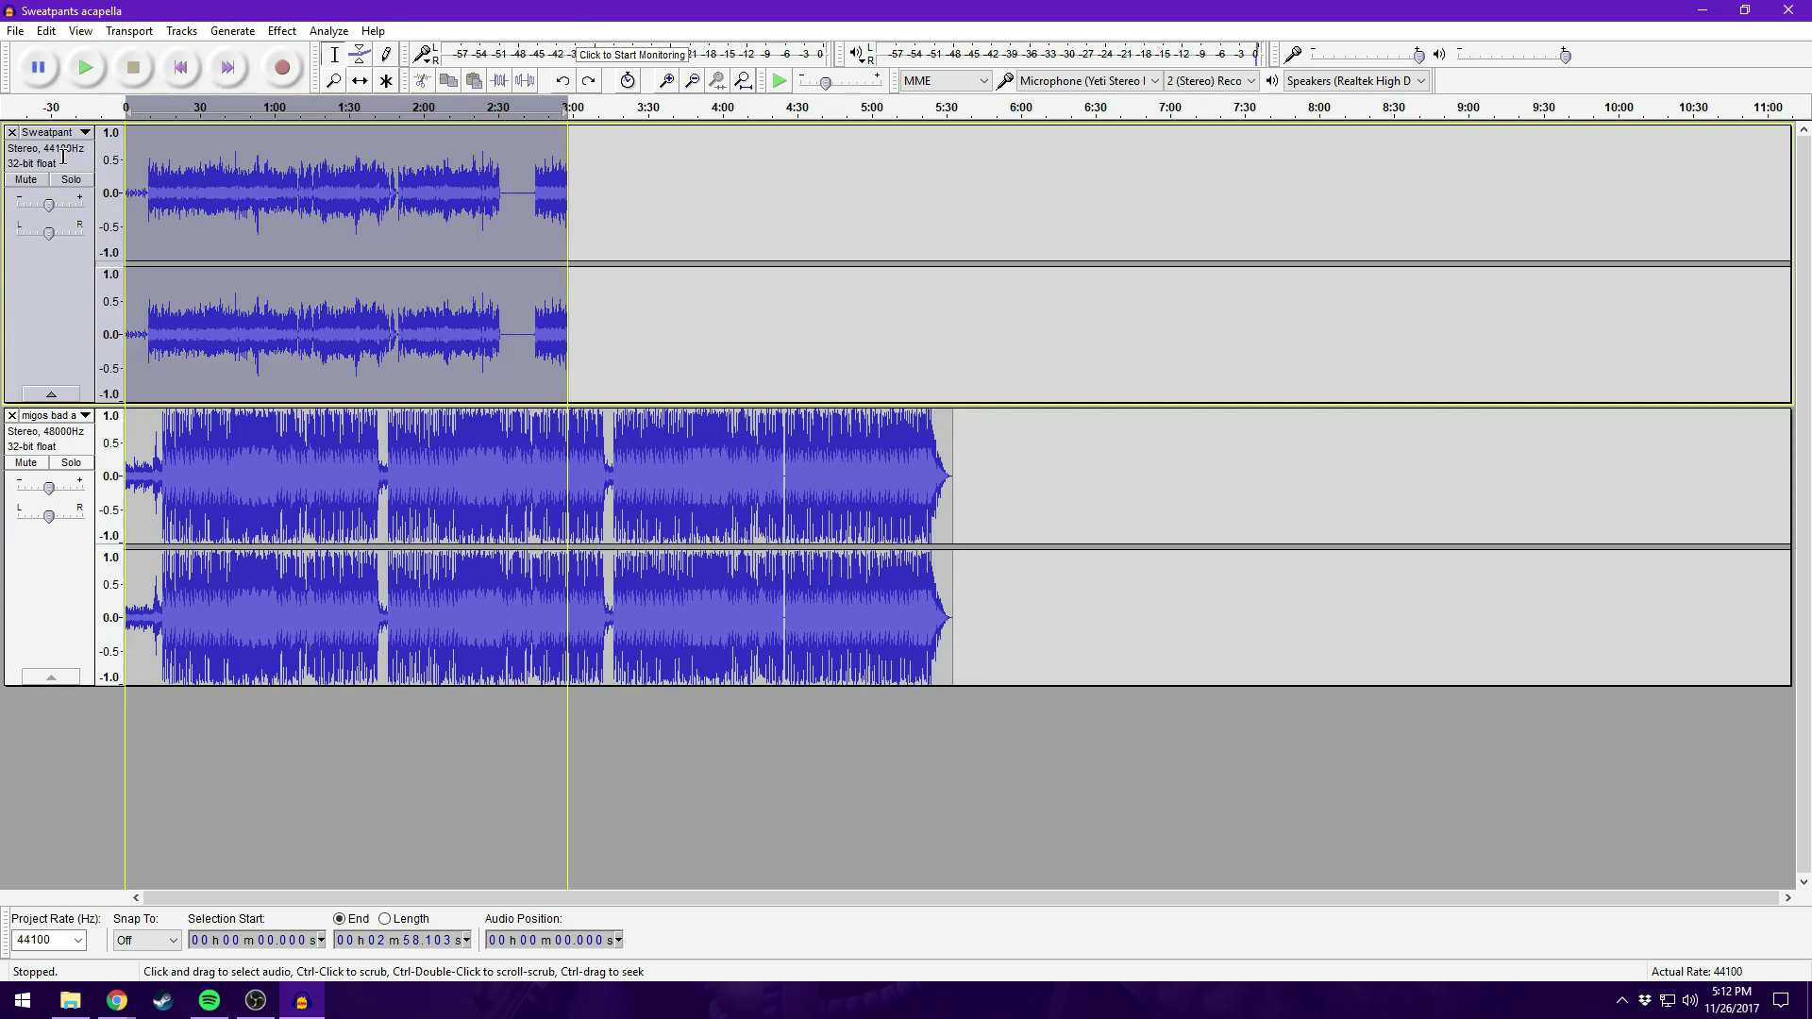
click(282, 30)
click(378, 189)
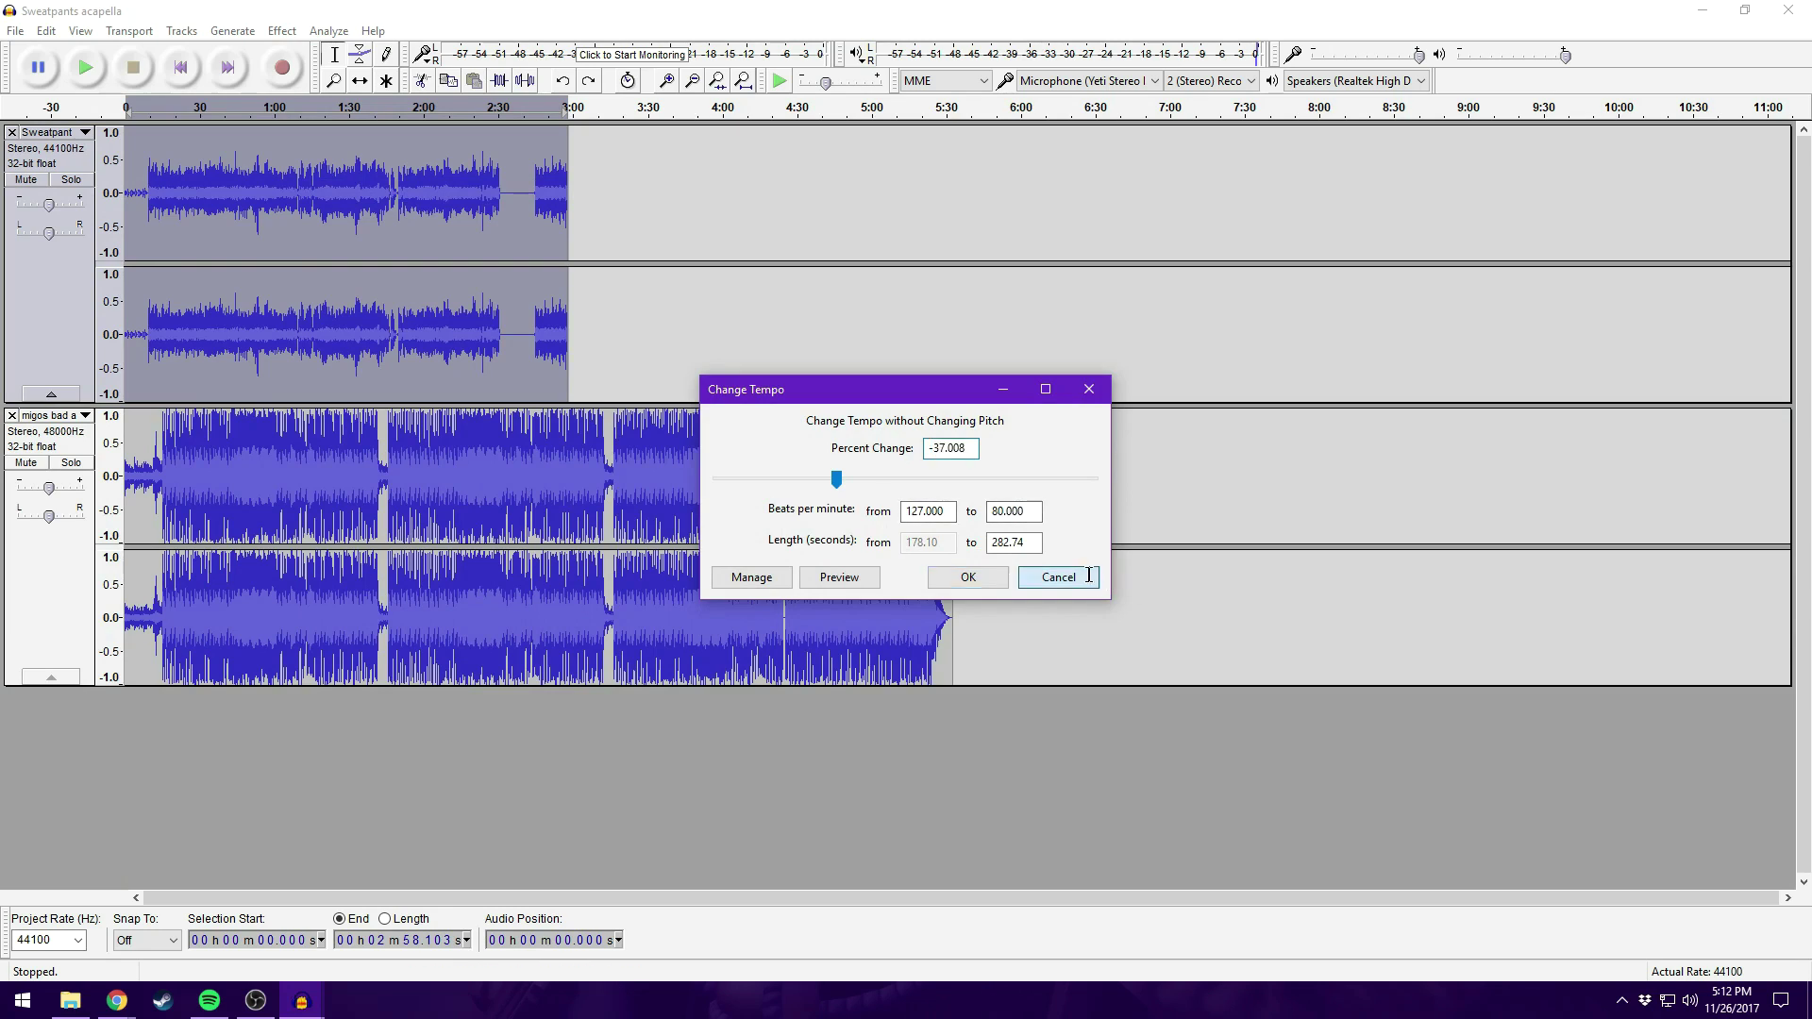
click(1058, 576)
Cut the silent first 9.4 seconds from the acapella
click(666, 80)
click(666, 80)
click(667, 80)
click(666, 80)
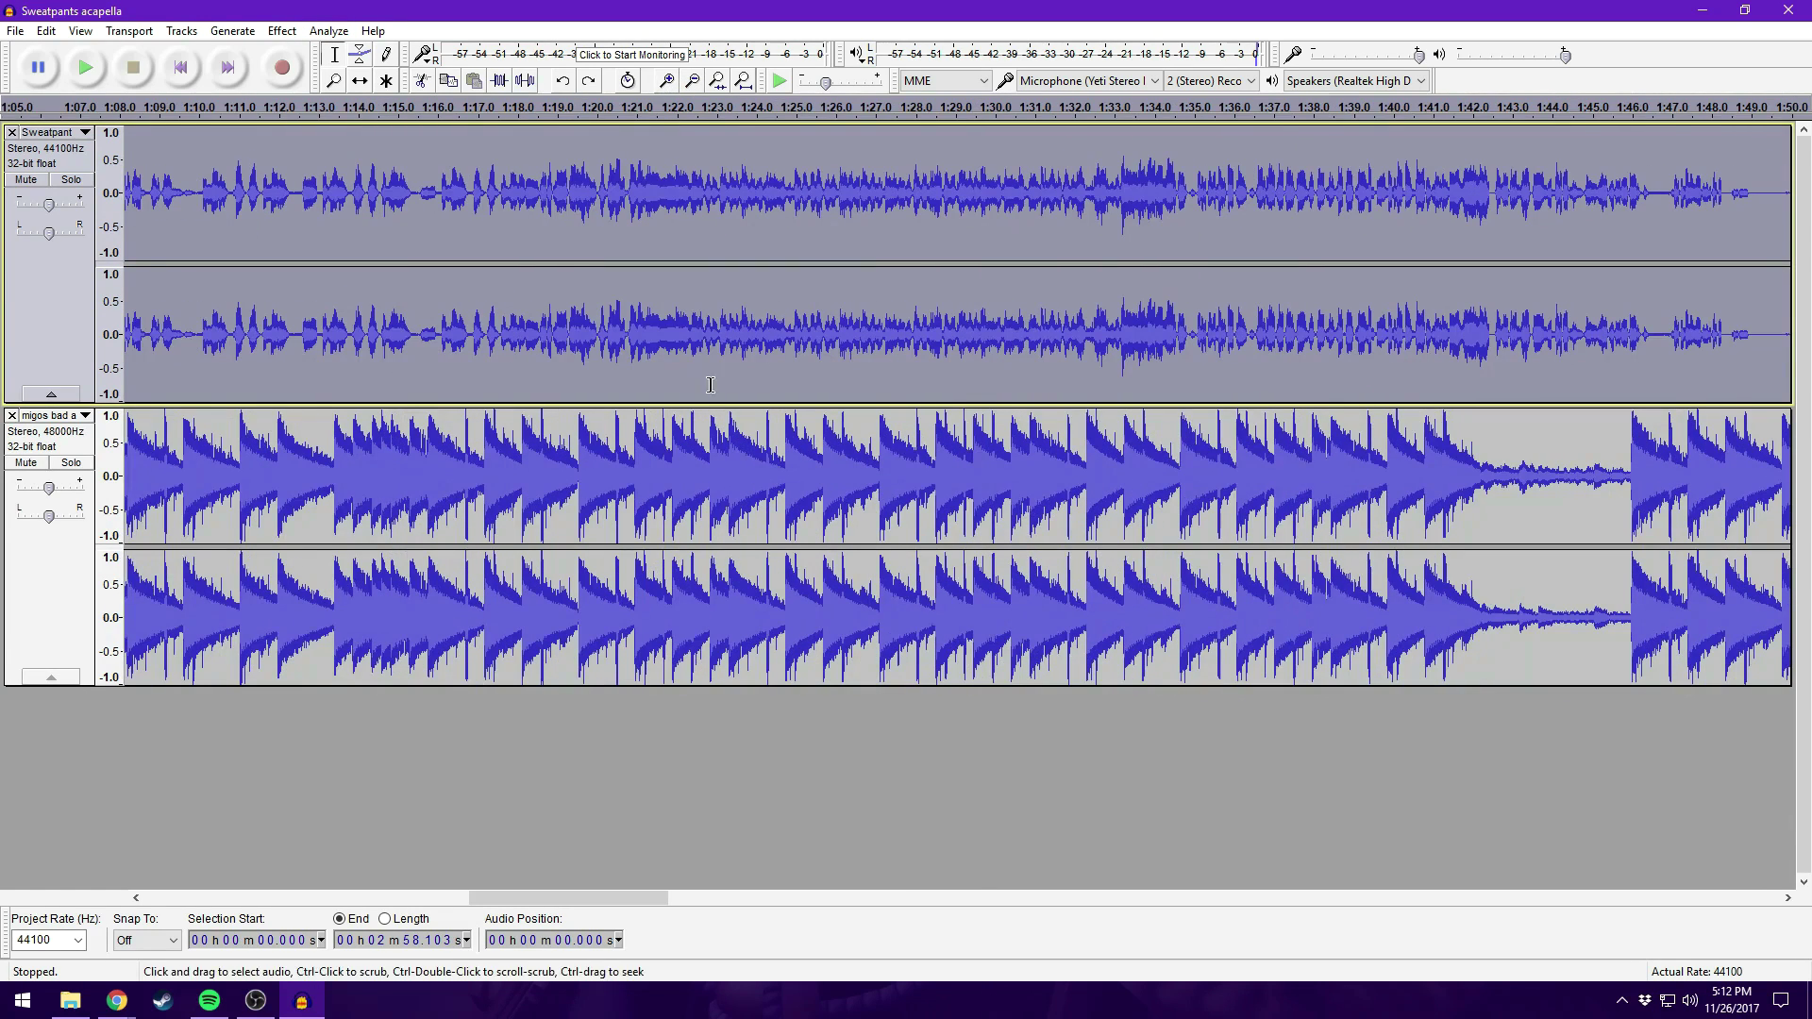
drag(607, 894, 234, 887)
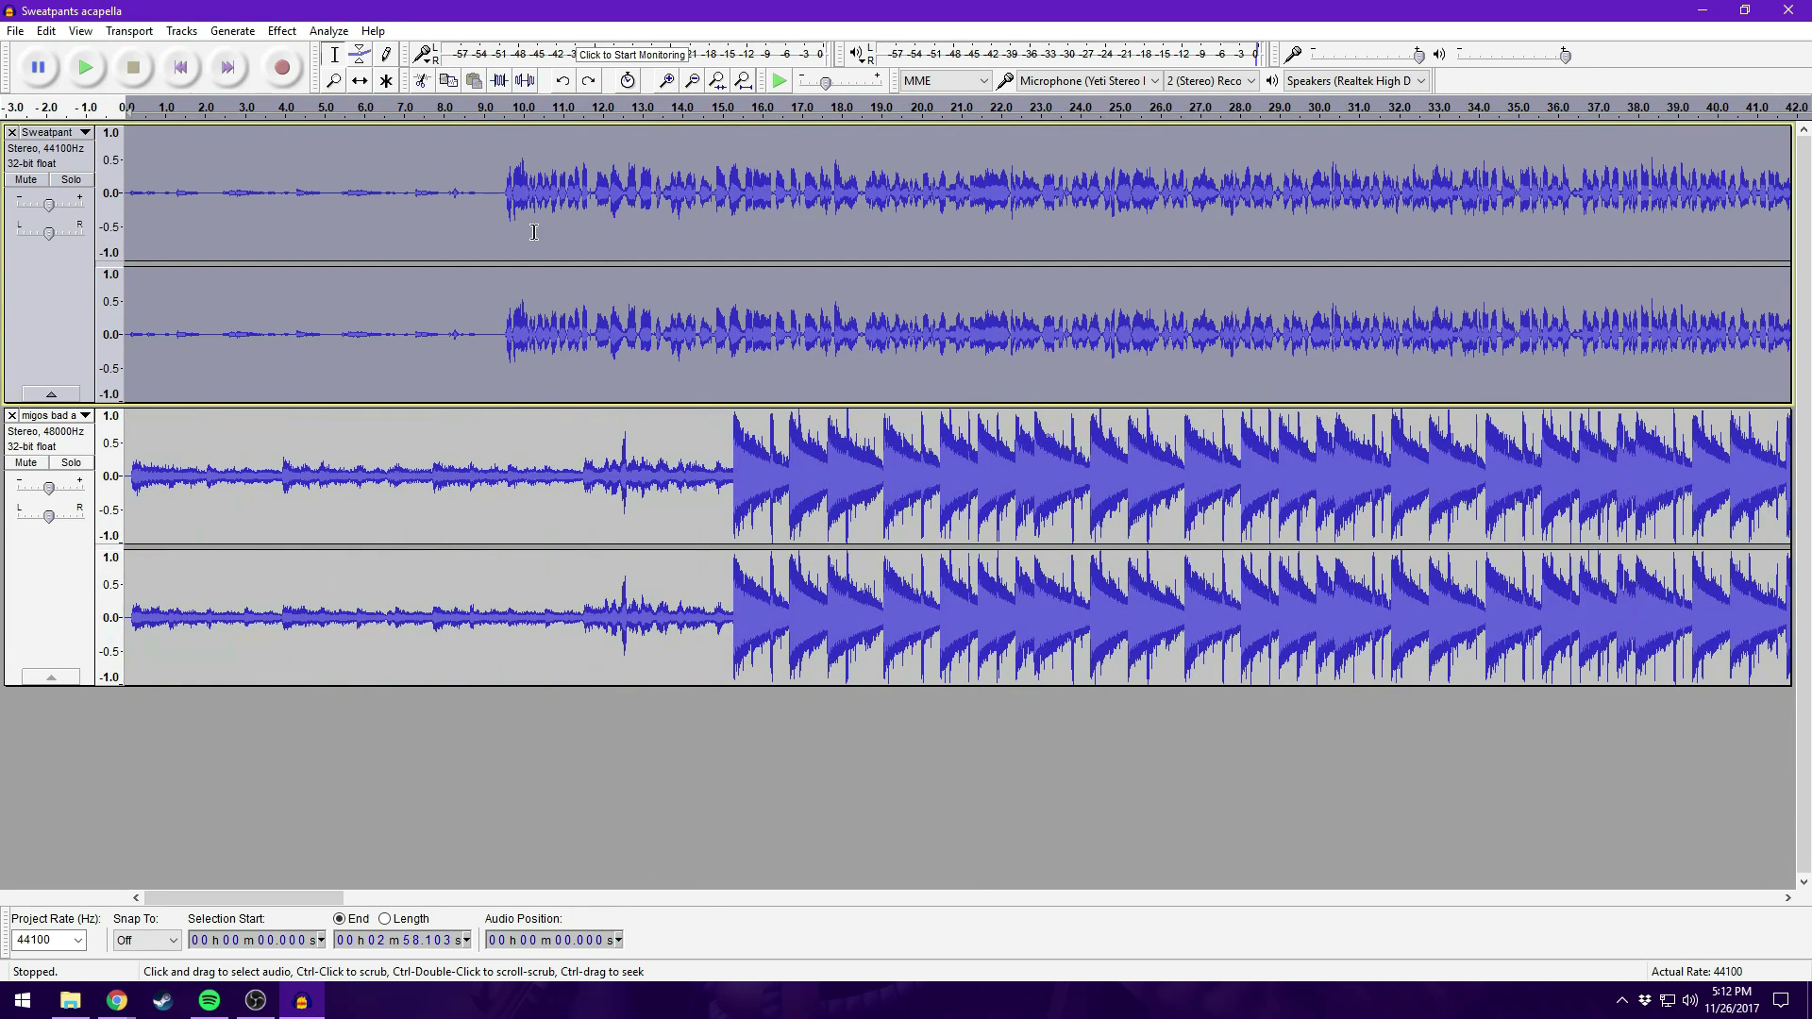
drag(498, 194, 89, 198)
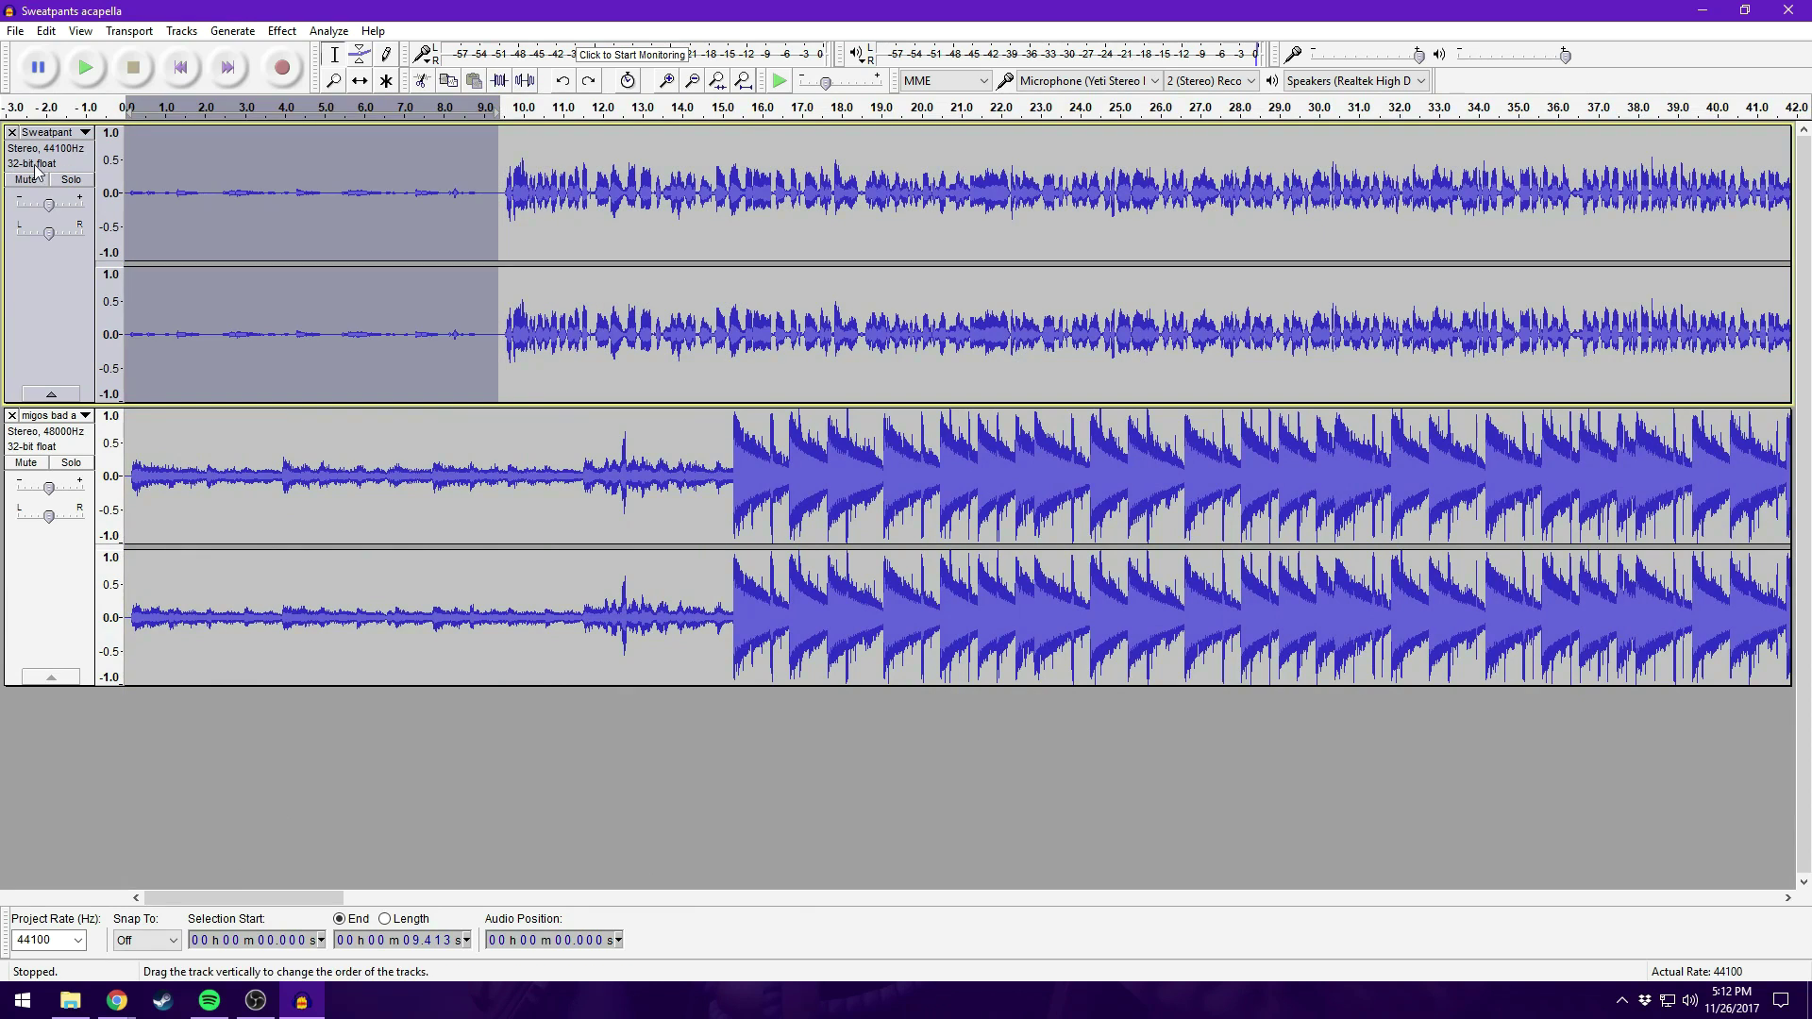
click(423, 85)
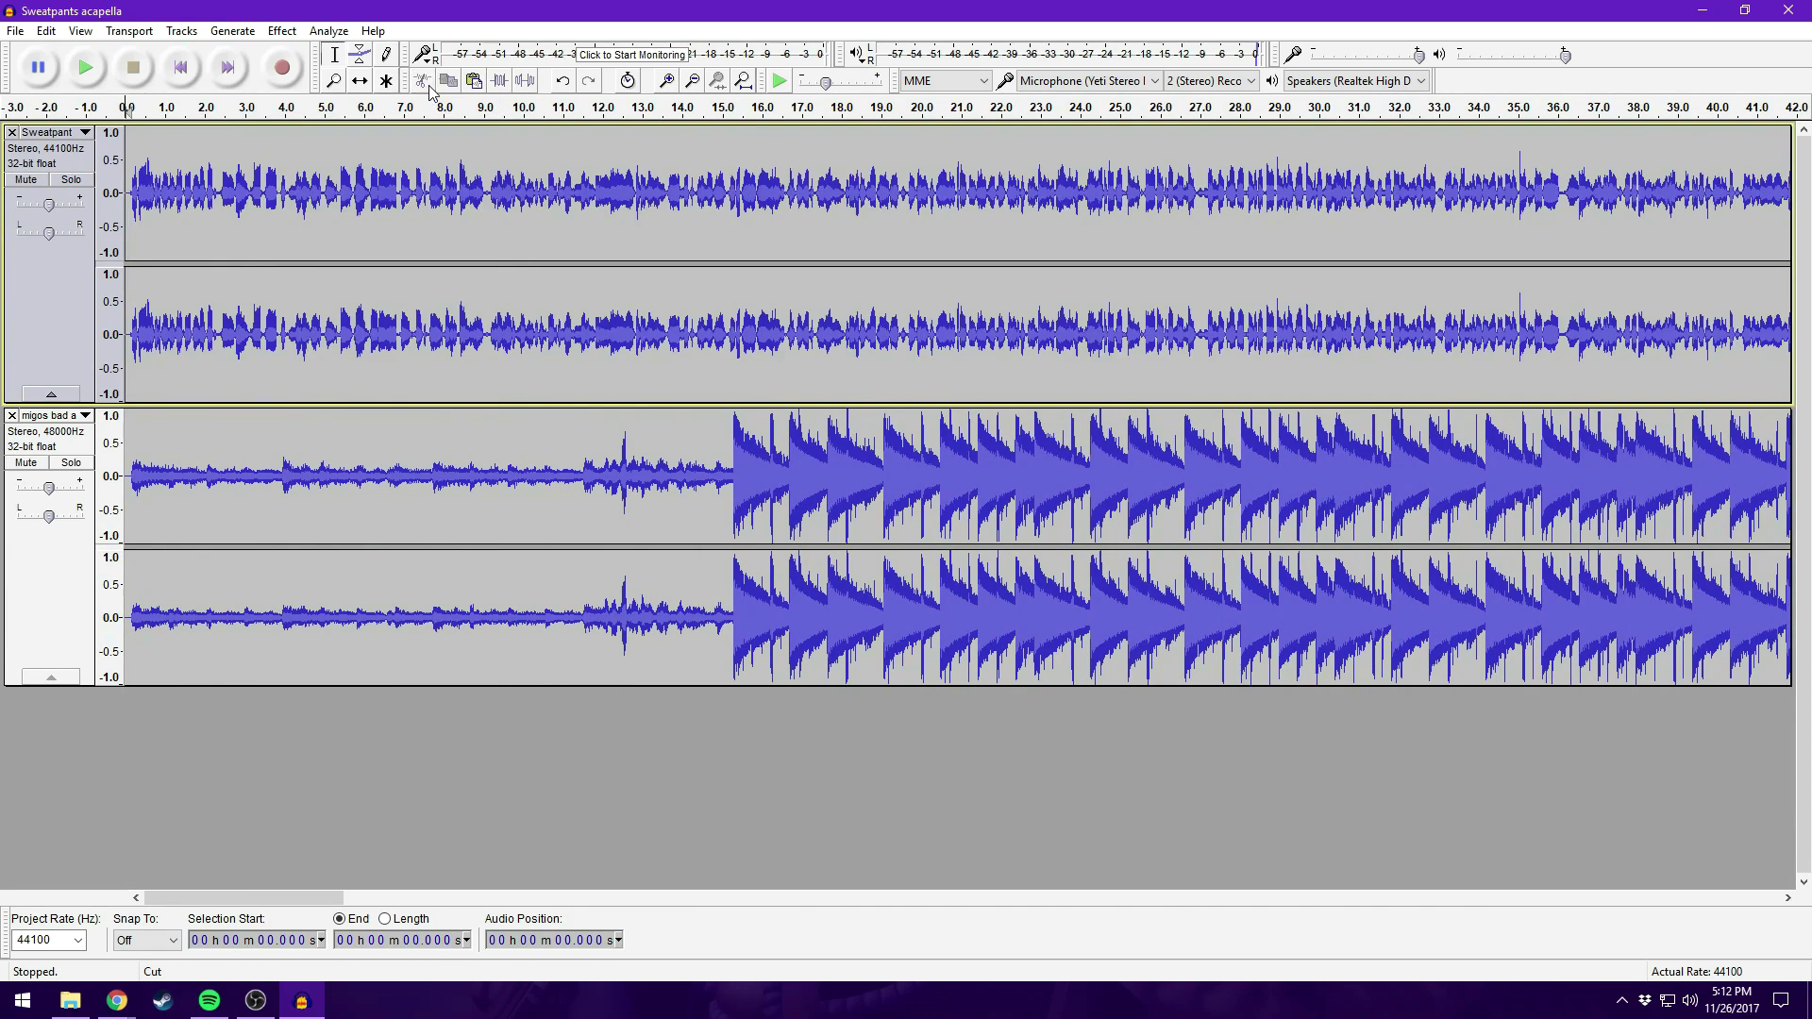
Delete the acapella from 2:22 onward and select the remaining trimmed clip
click(693, 81)
click(693, 81)
click(692, 81)
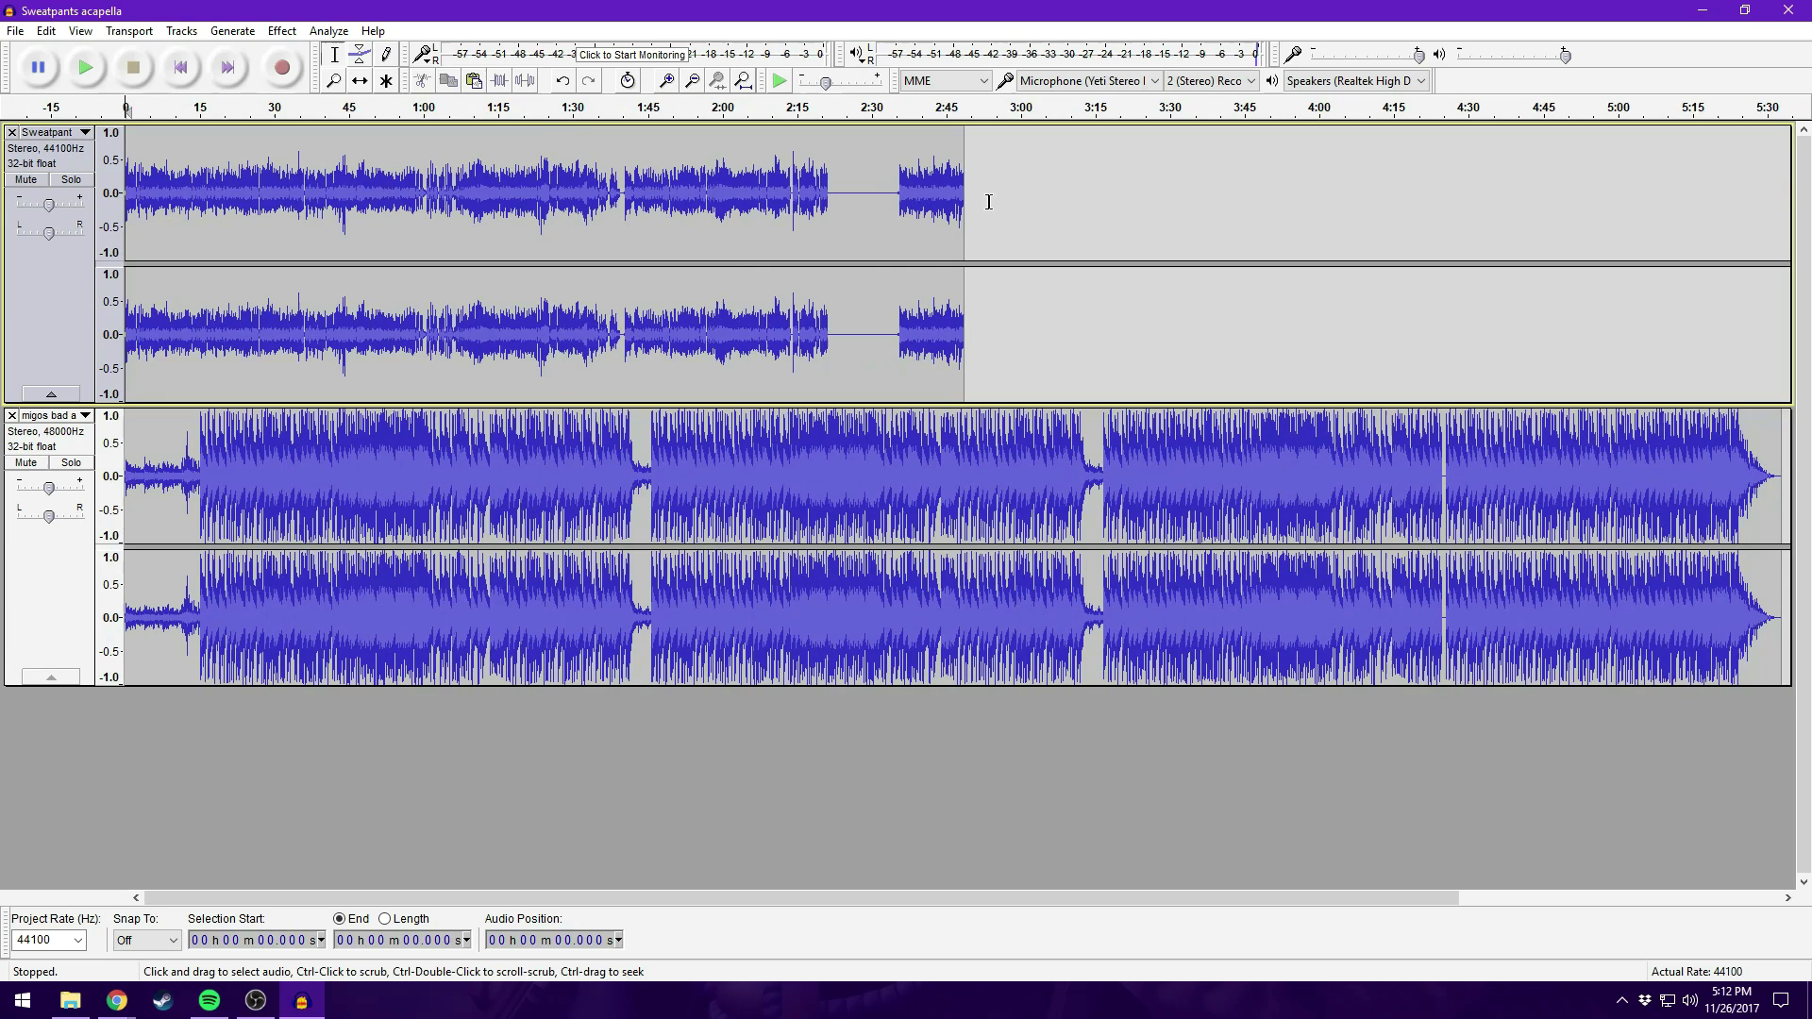
click(1034, 198)
drag(831, 198, 963, 198)
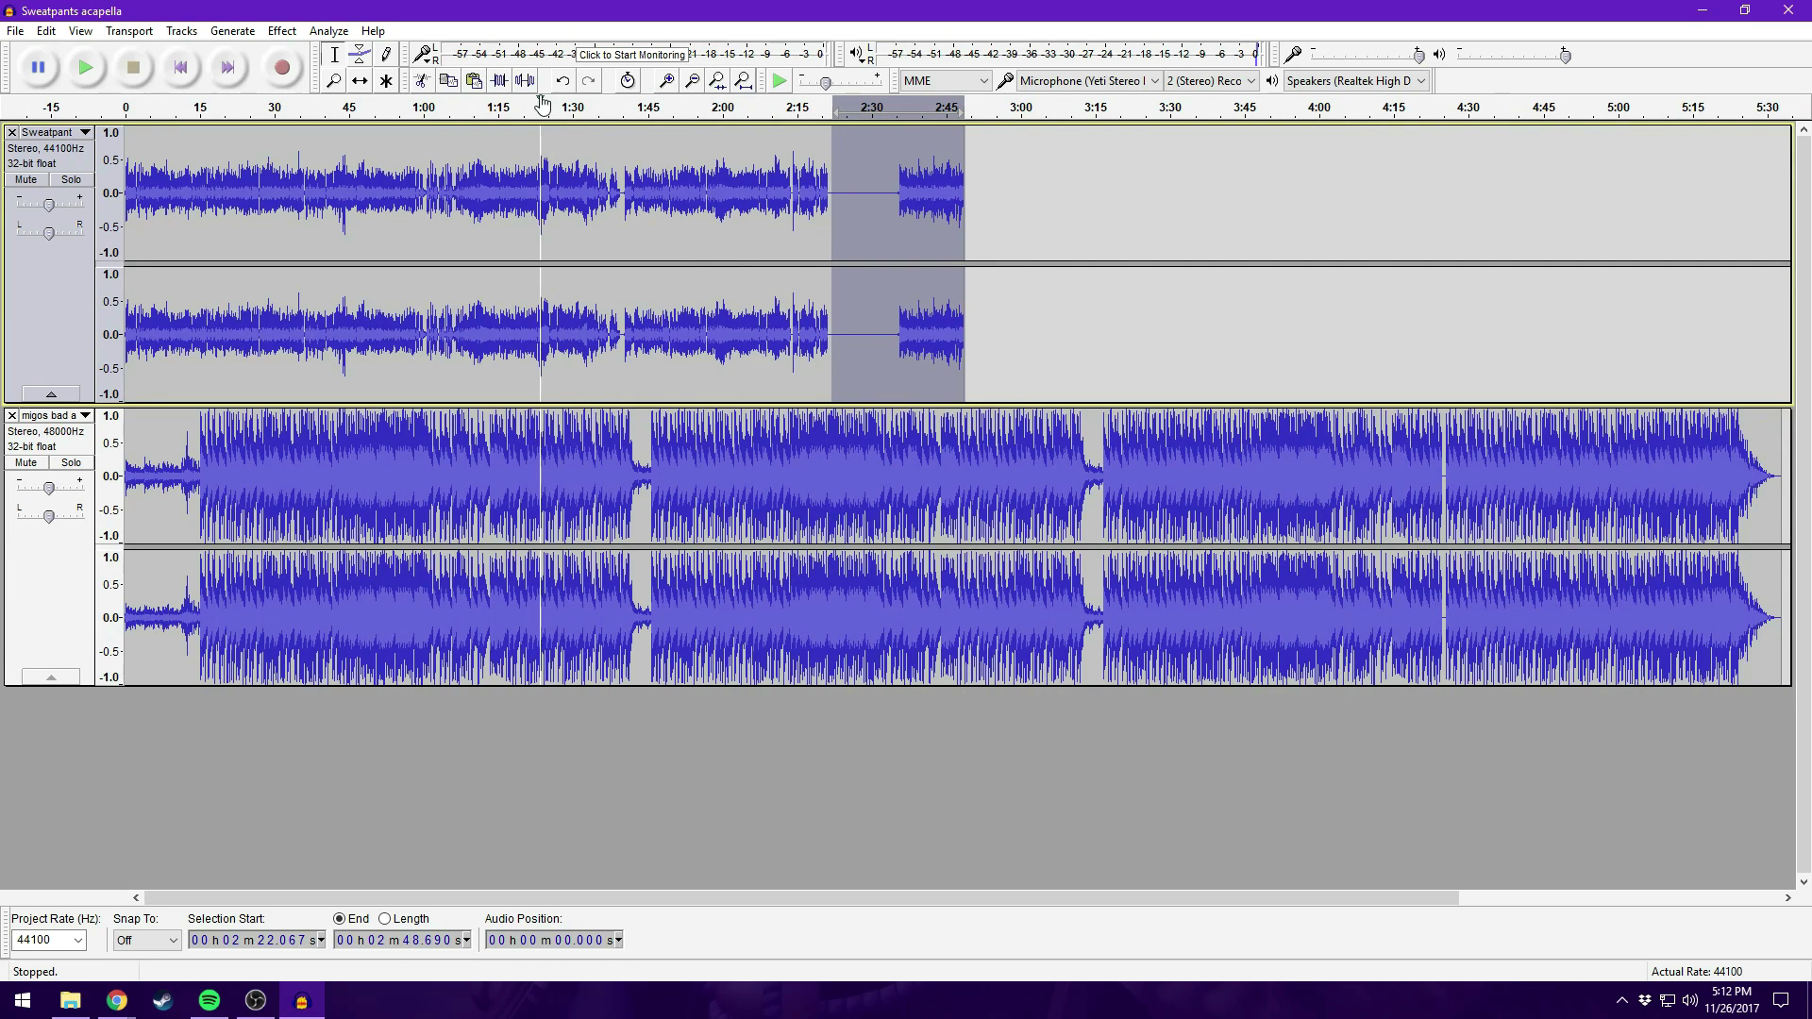
key(Delete)
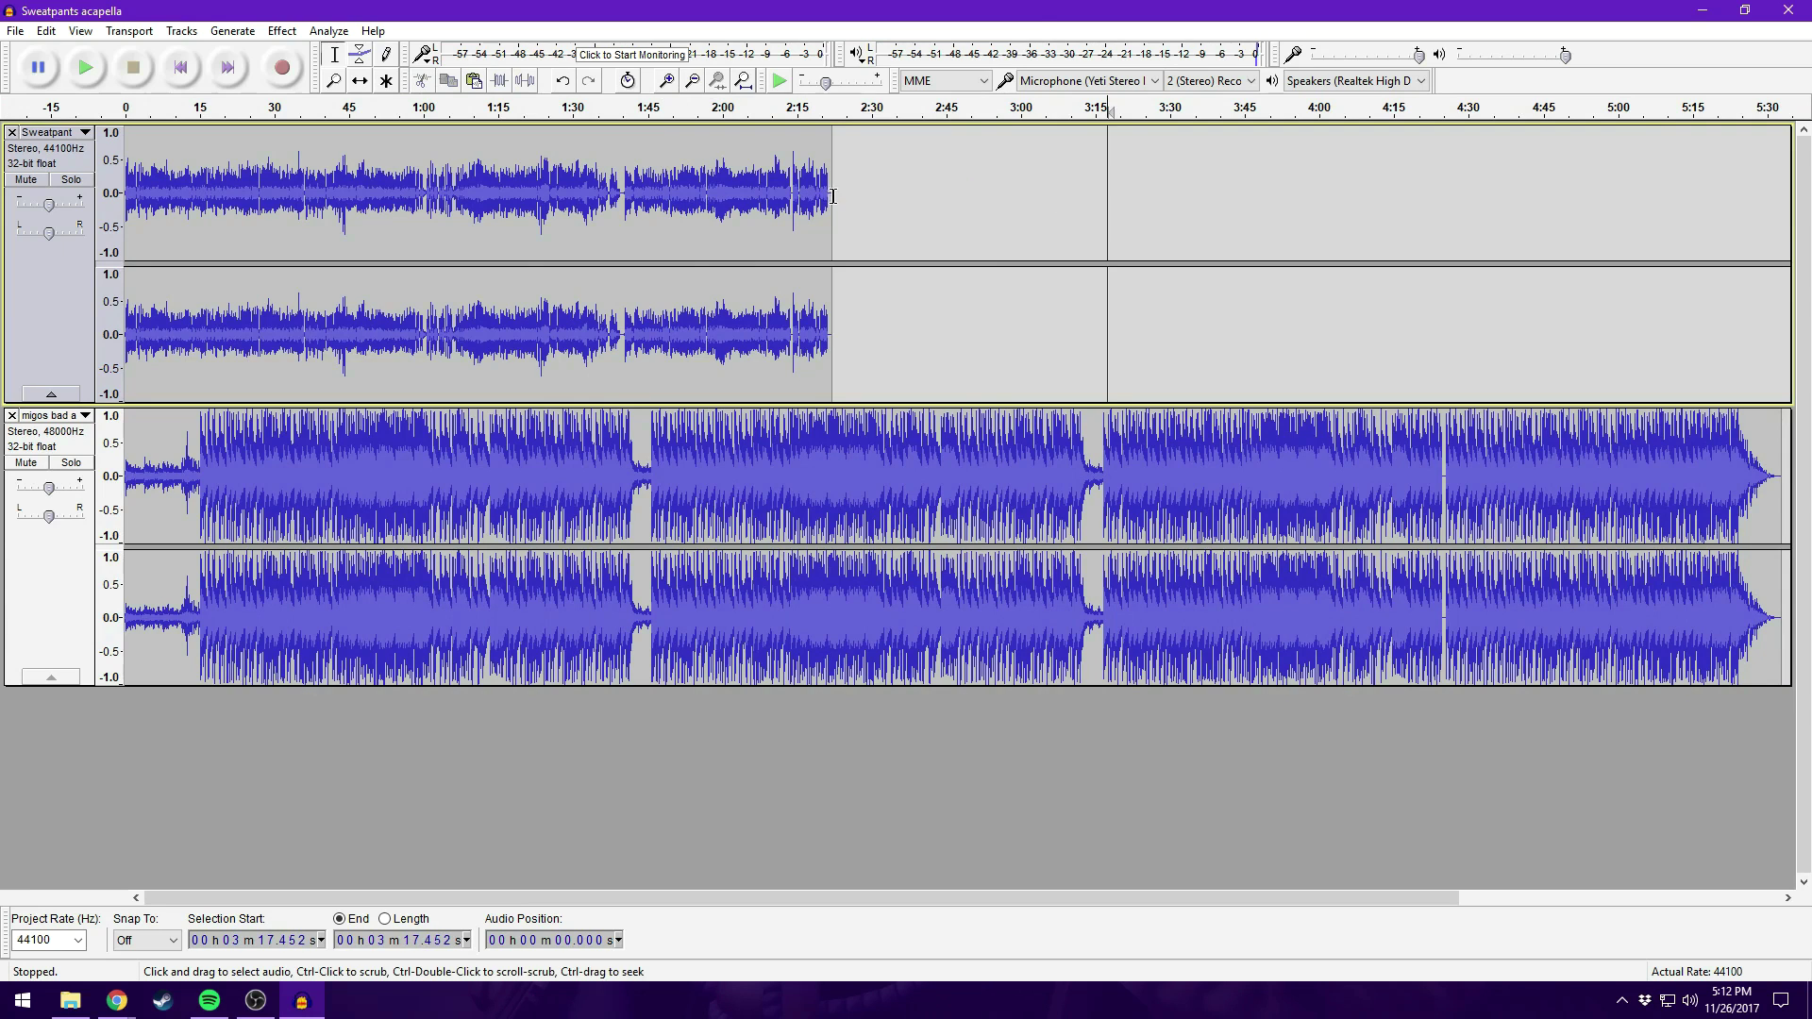
drag(831, 198, 2, 166)
Change the acapella's tempo from 80 to 127 BPM, shortening it to about 1:29.5
click(282, 30)
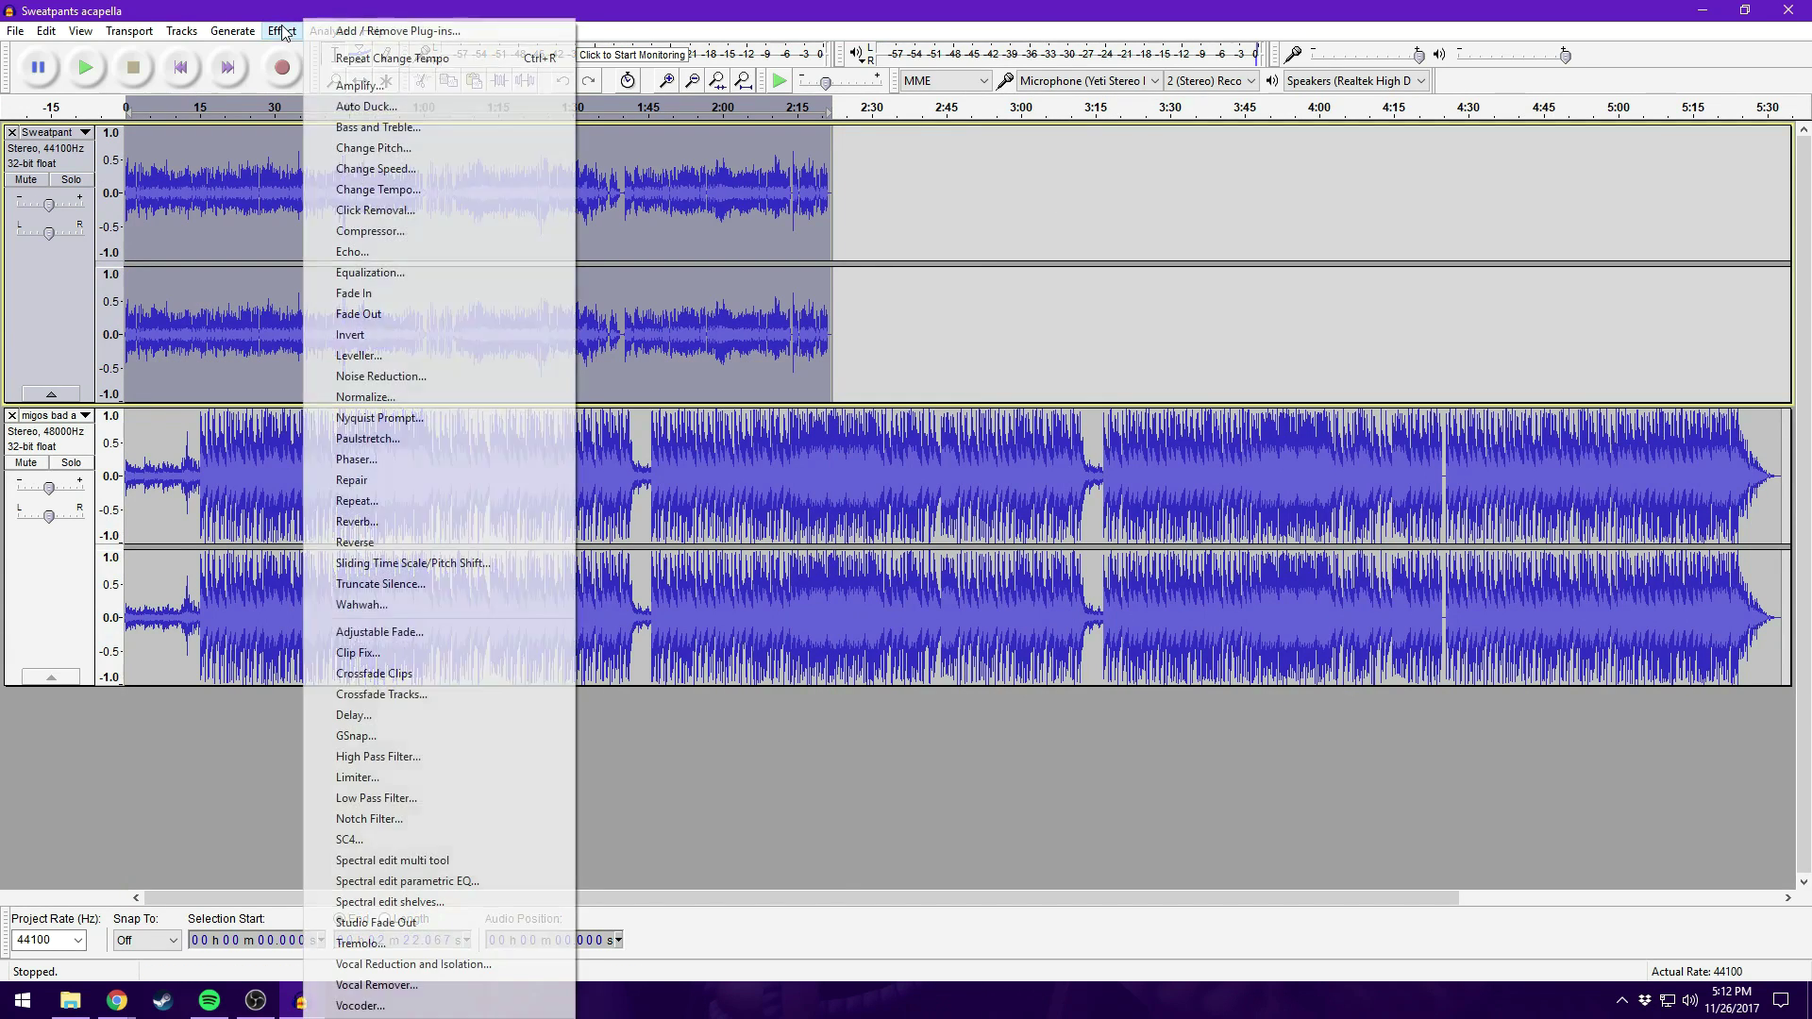
click(422, 195)
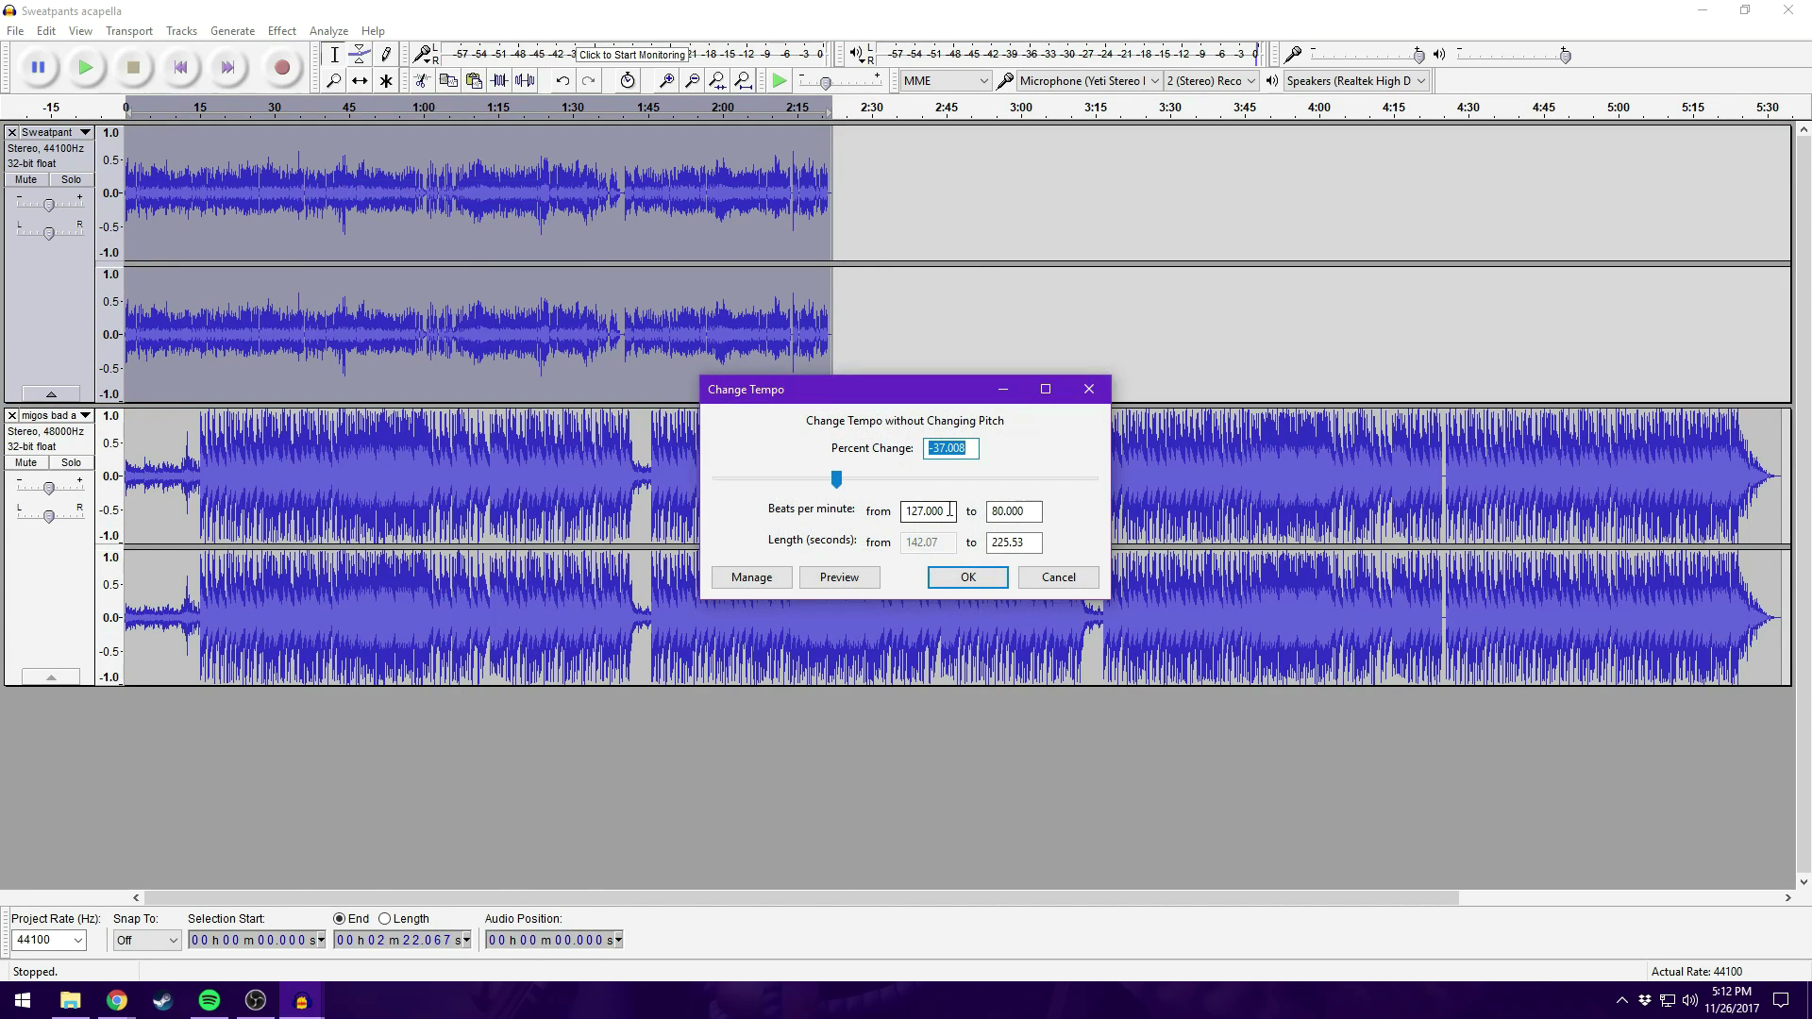
key(Tab)
key(Tab)
text(80)
key(Tab)
text(127)
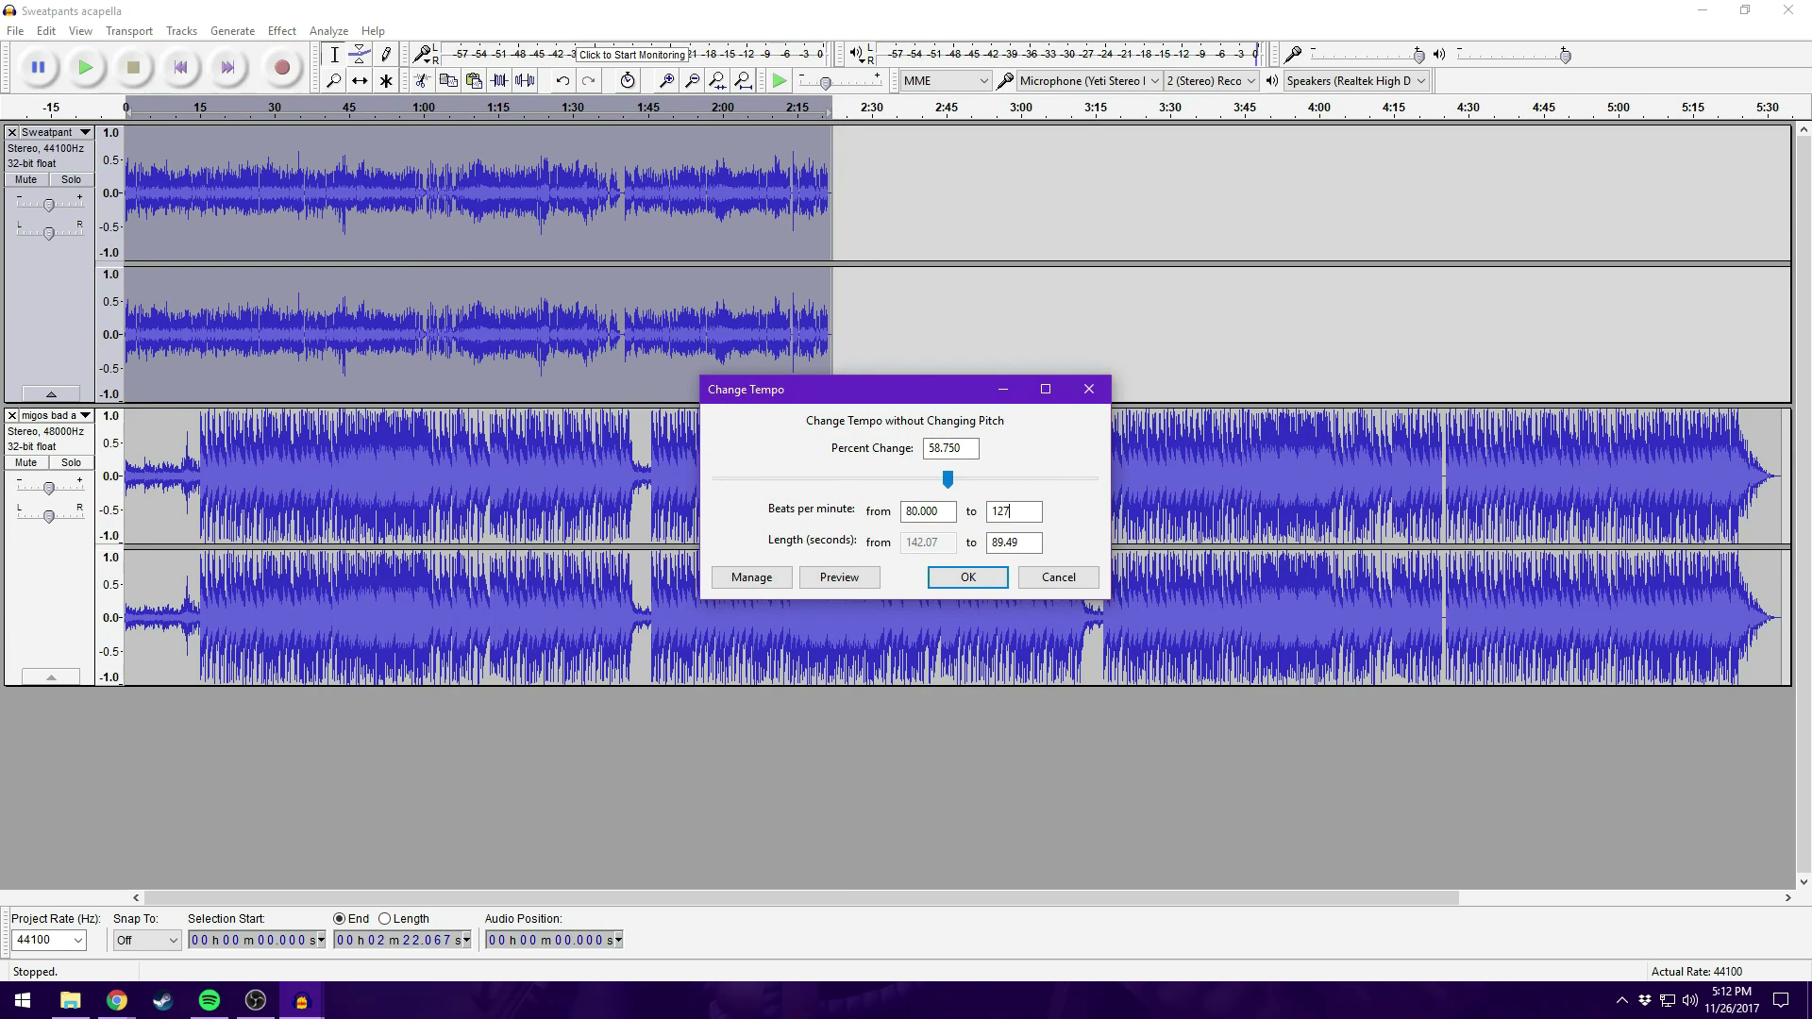
click(967, 578)
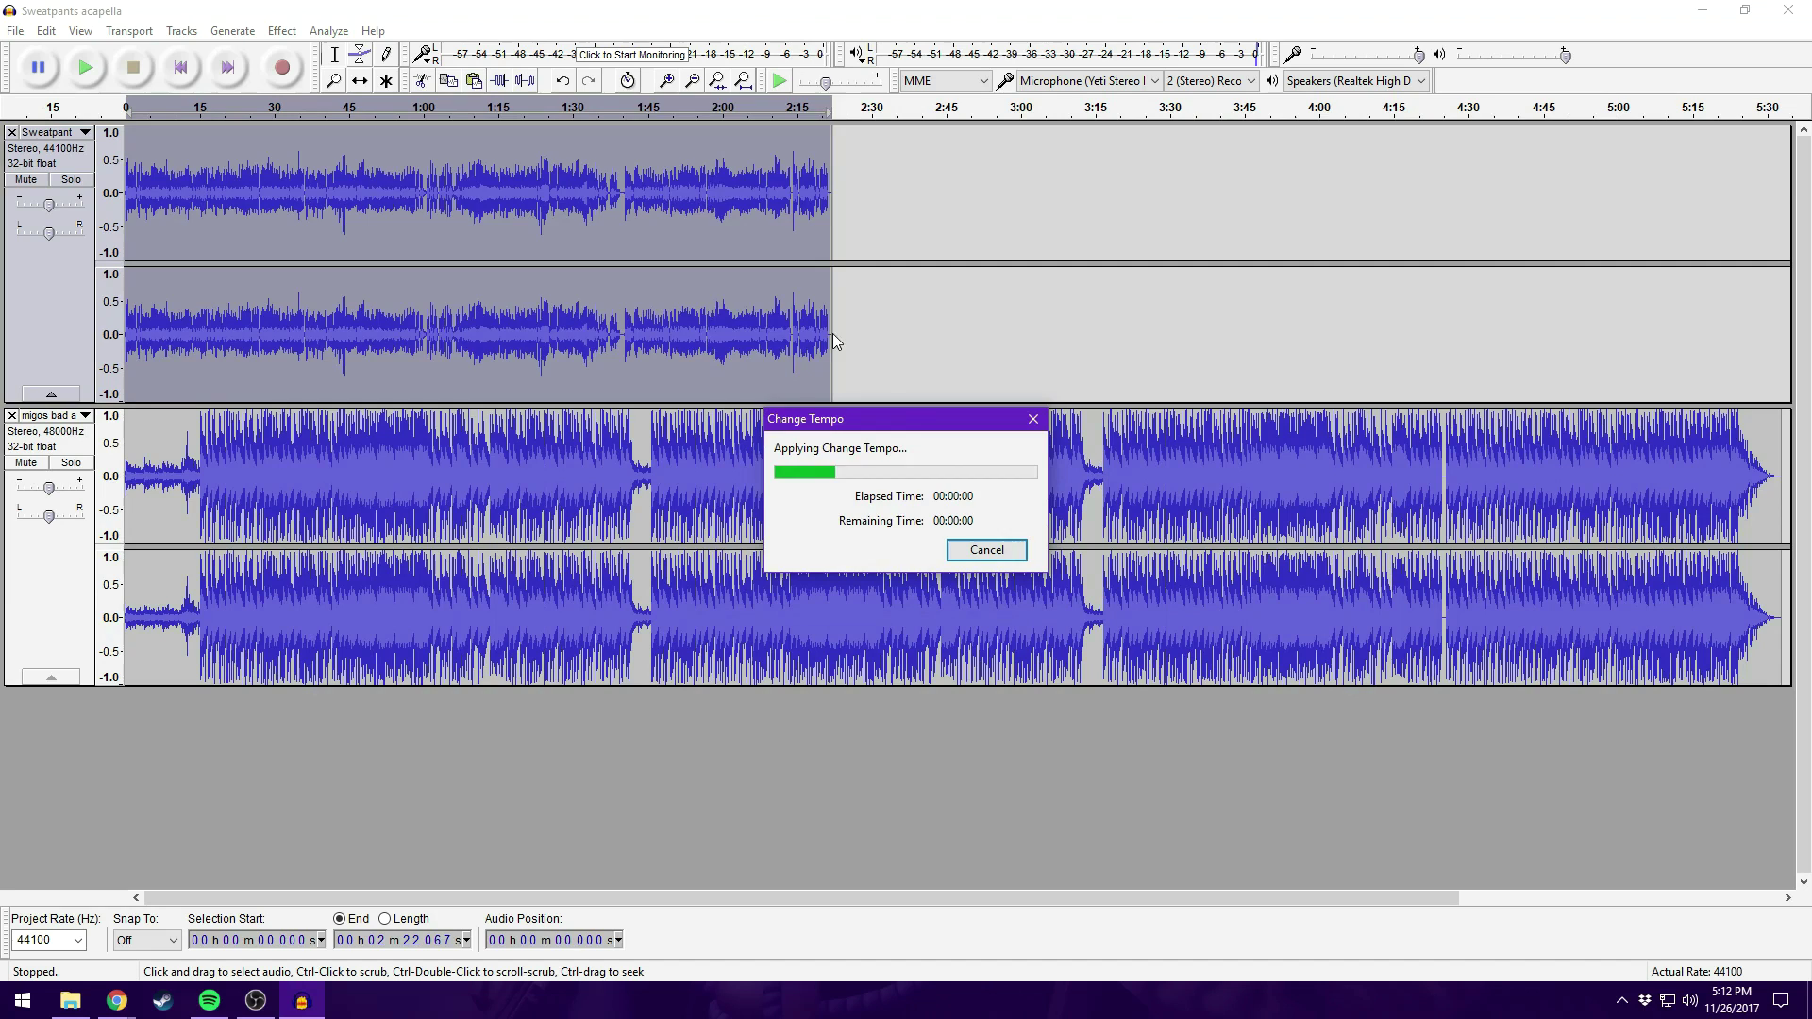
Slide the acapella with the Time Shift tool so it starts around 15 seconds
click(667, 81)
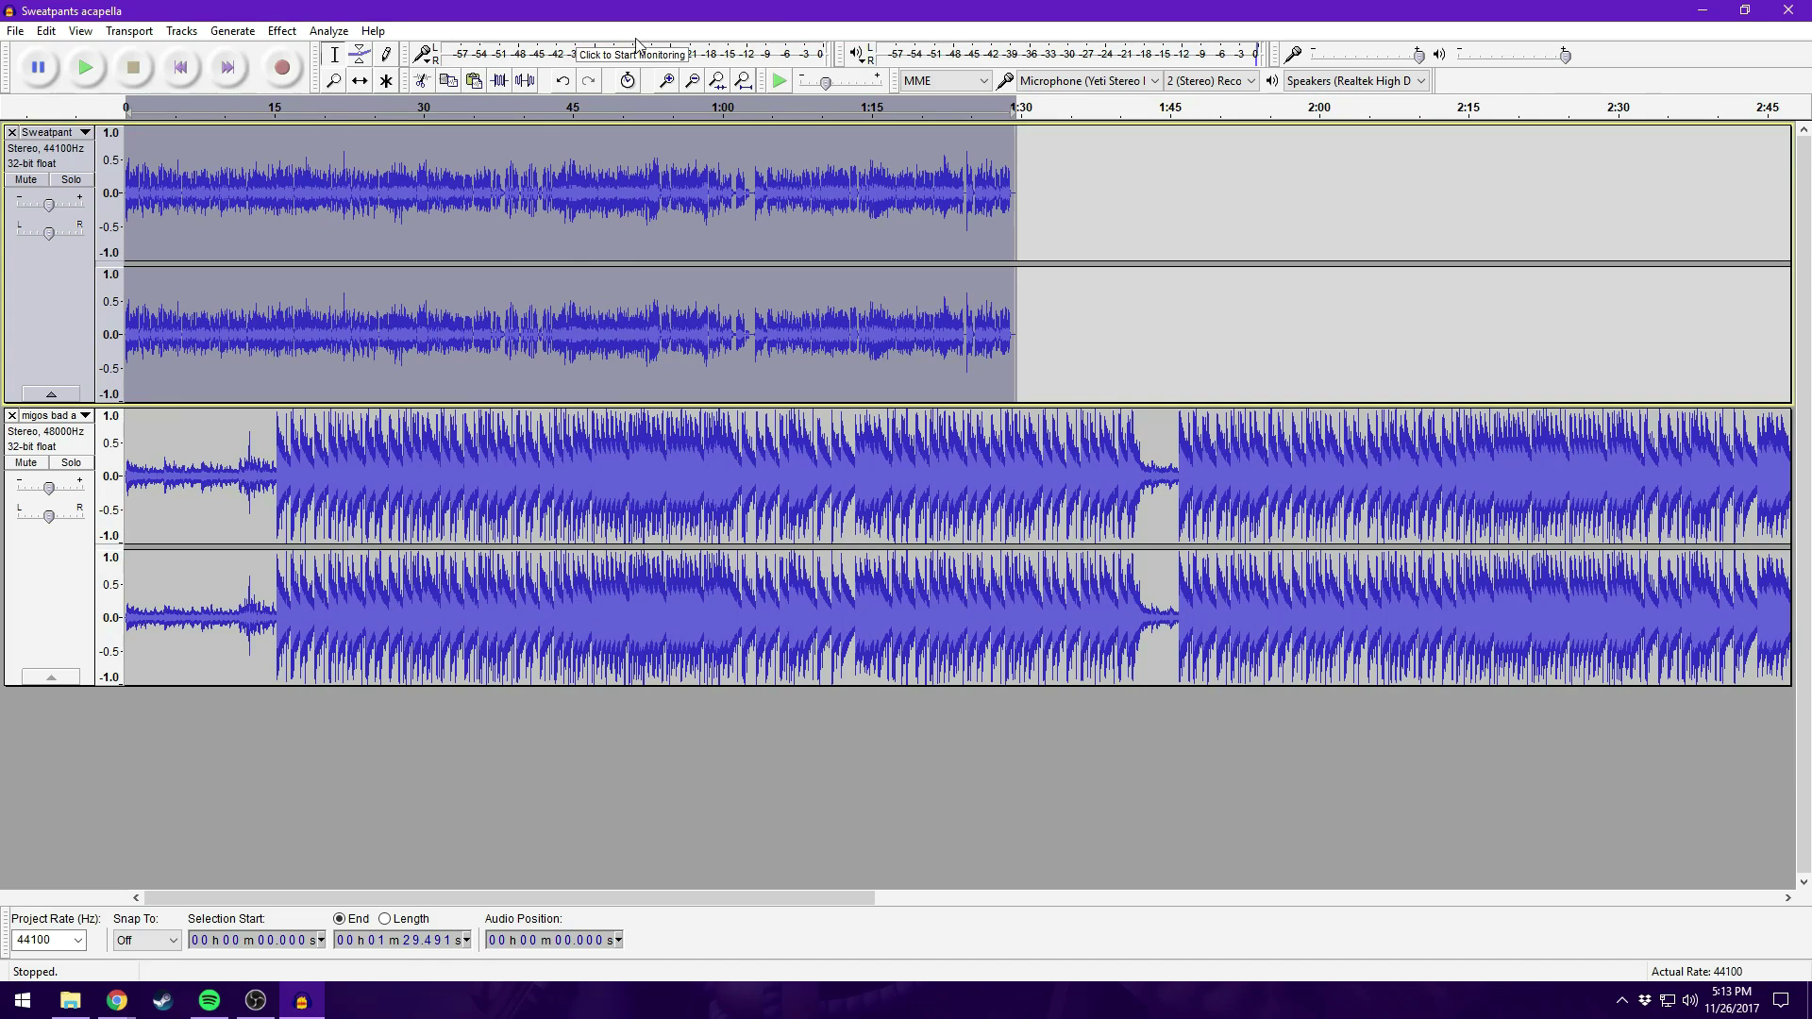
click(668, 82)
click(667, 81)
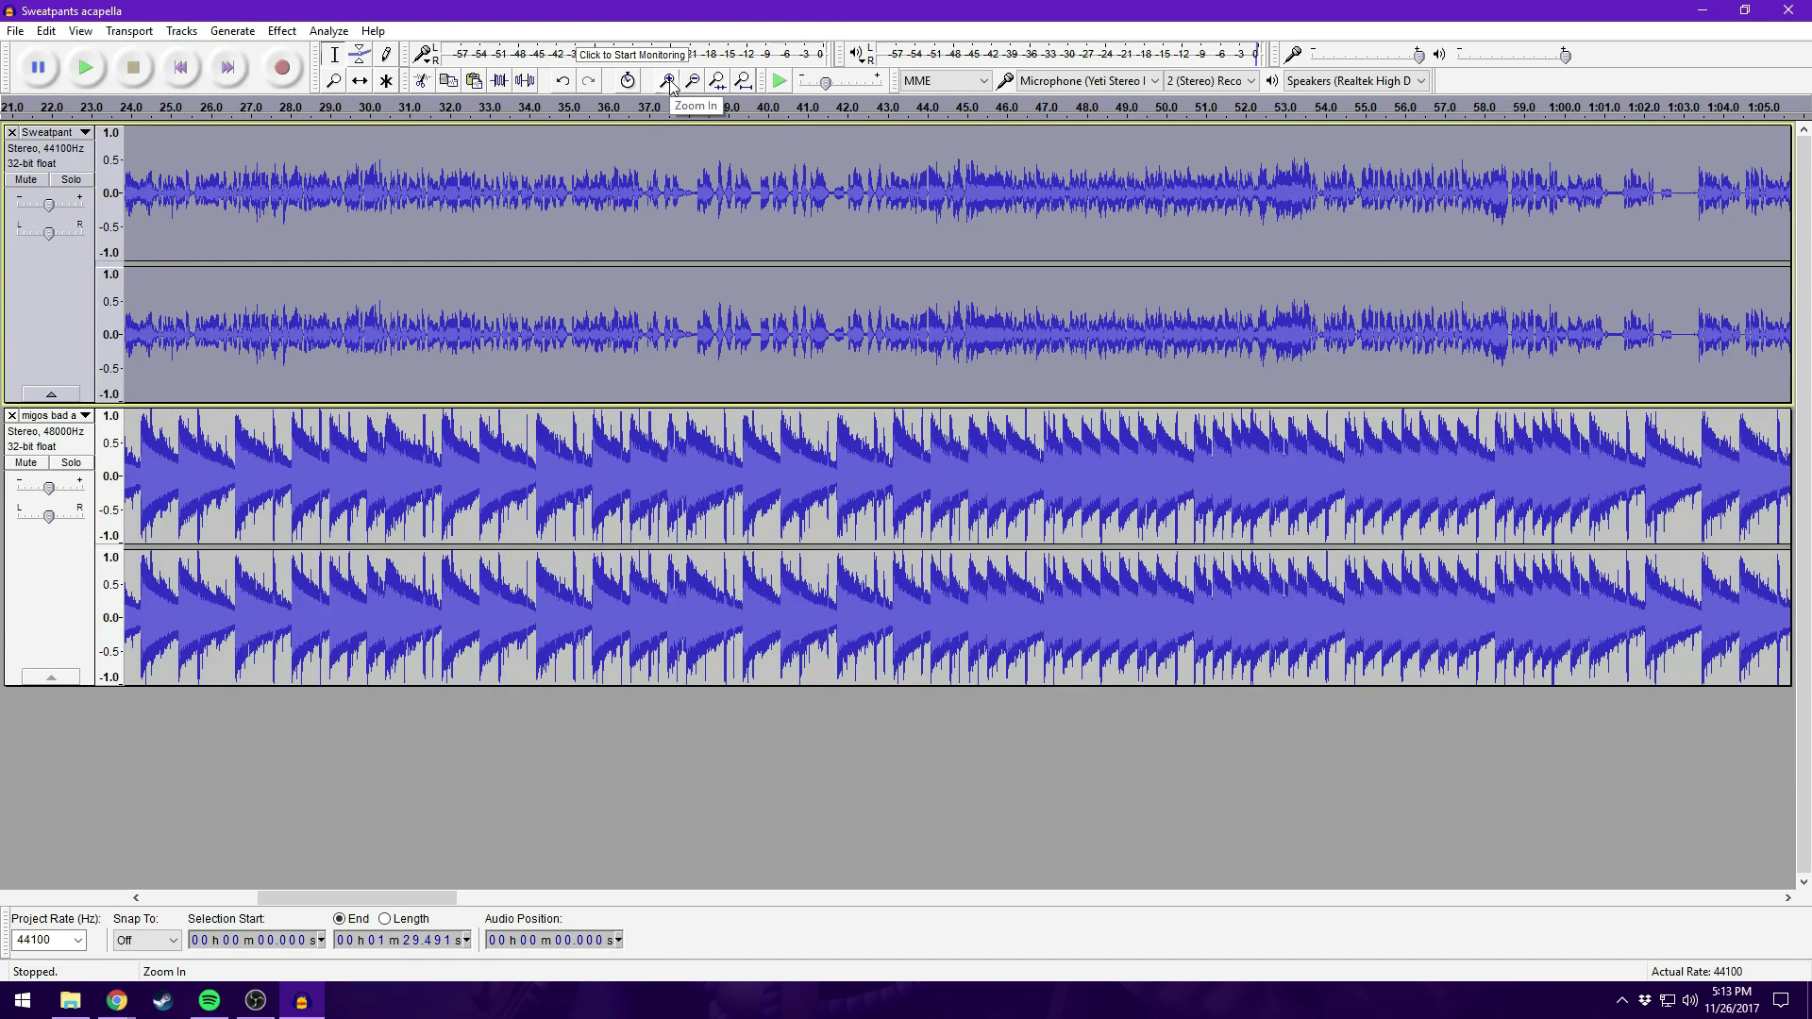
drag(381, 899, 312, 900)
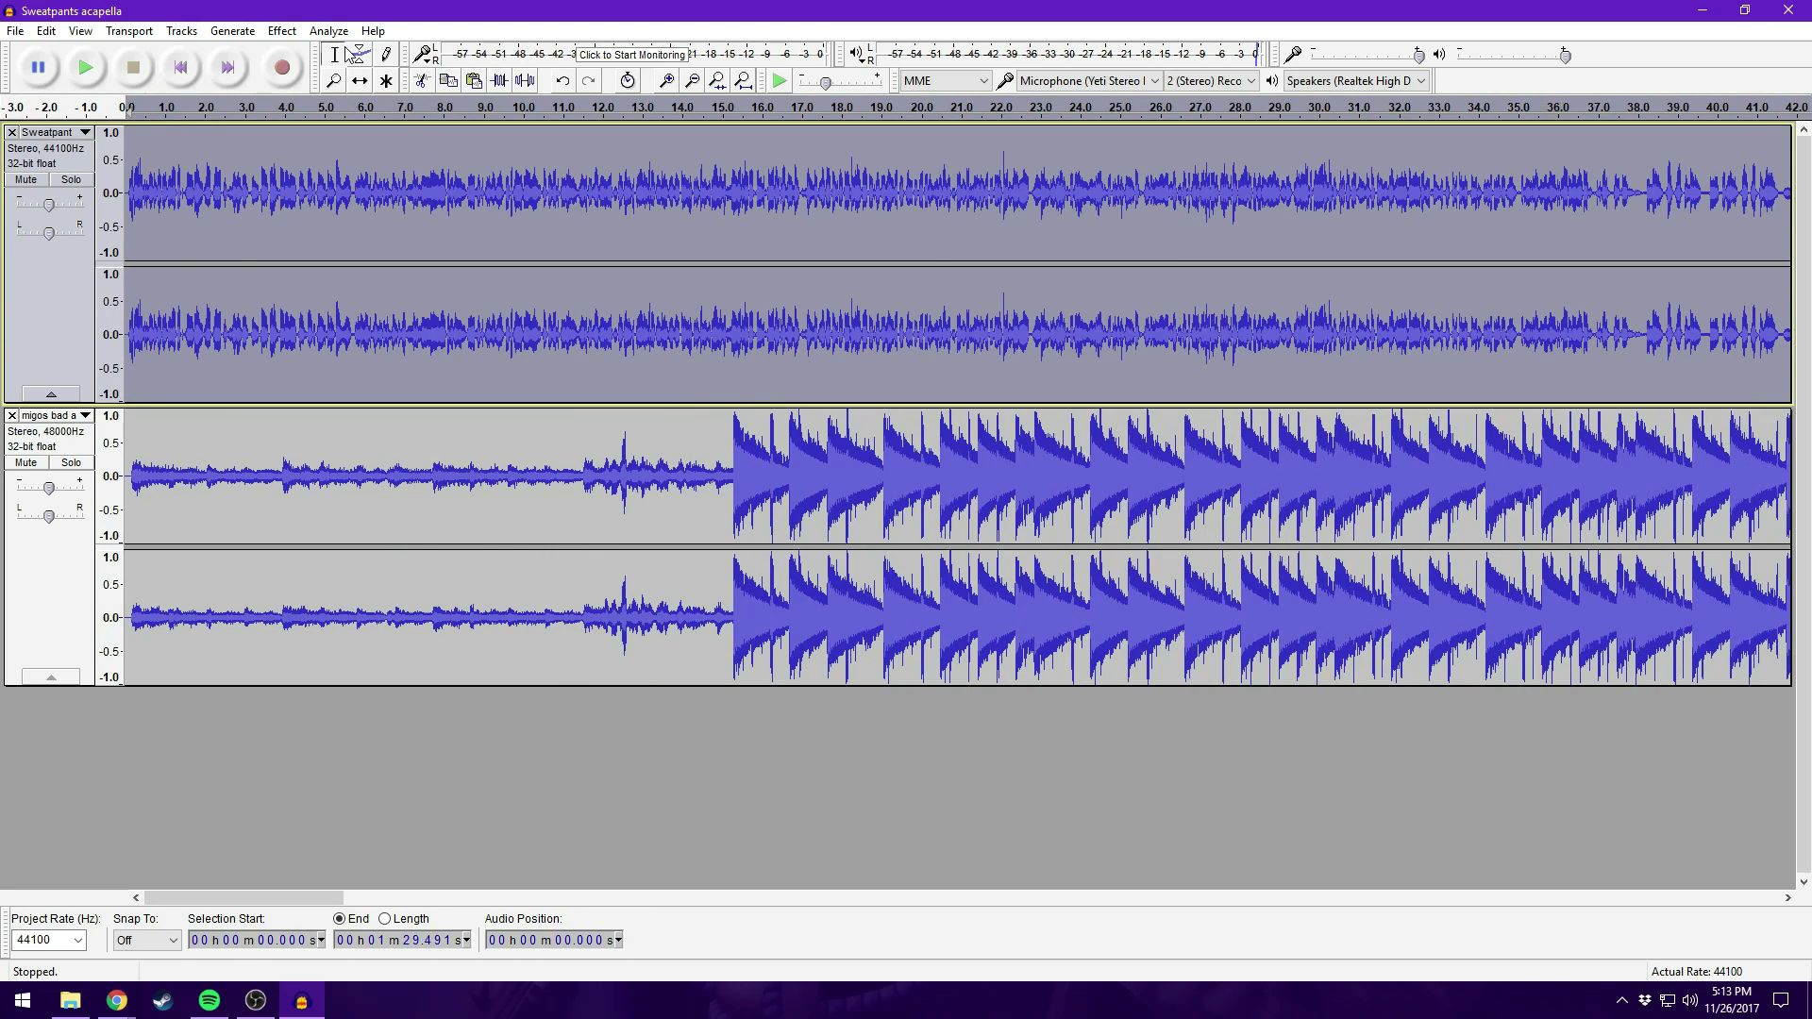
click(359, 80)
drag(188, 198, 840, 195)
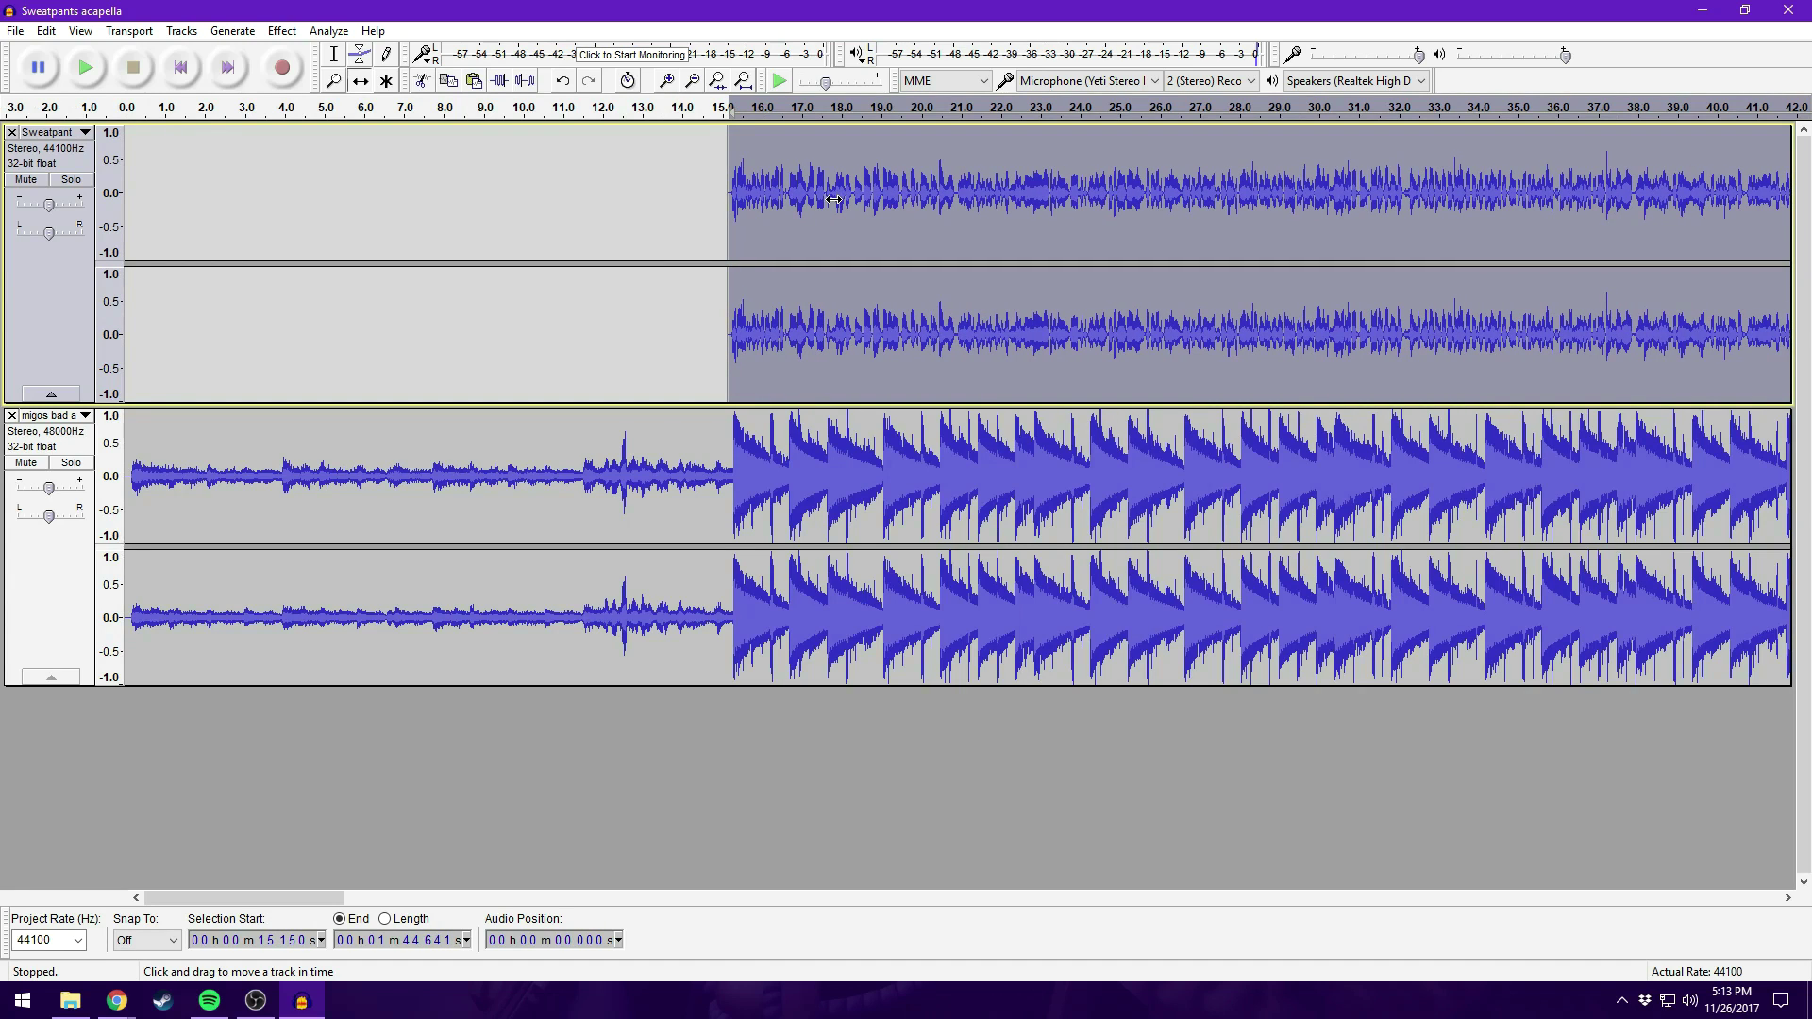
Amplify the acapella to make it louder
click(283, 30)
click(311, 91)
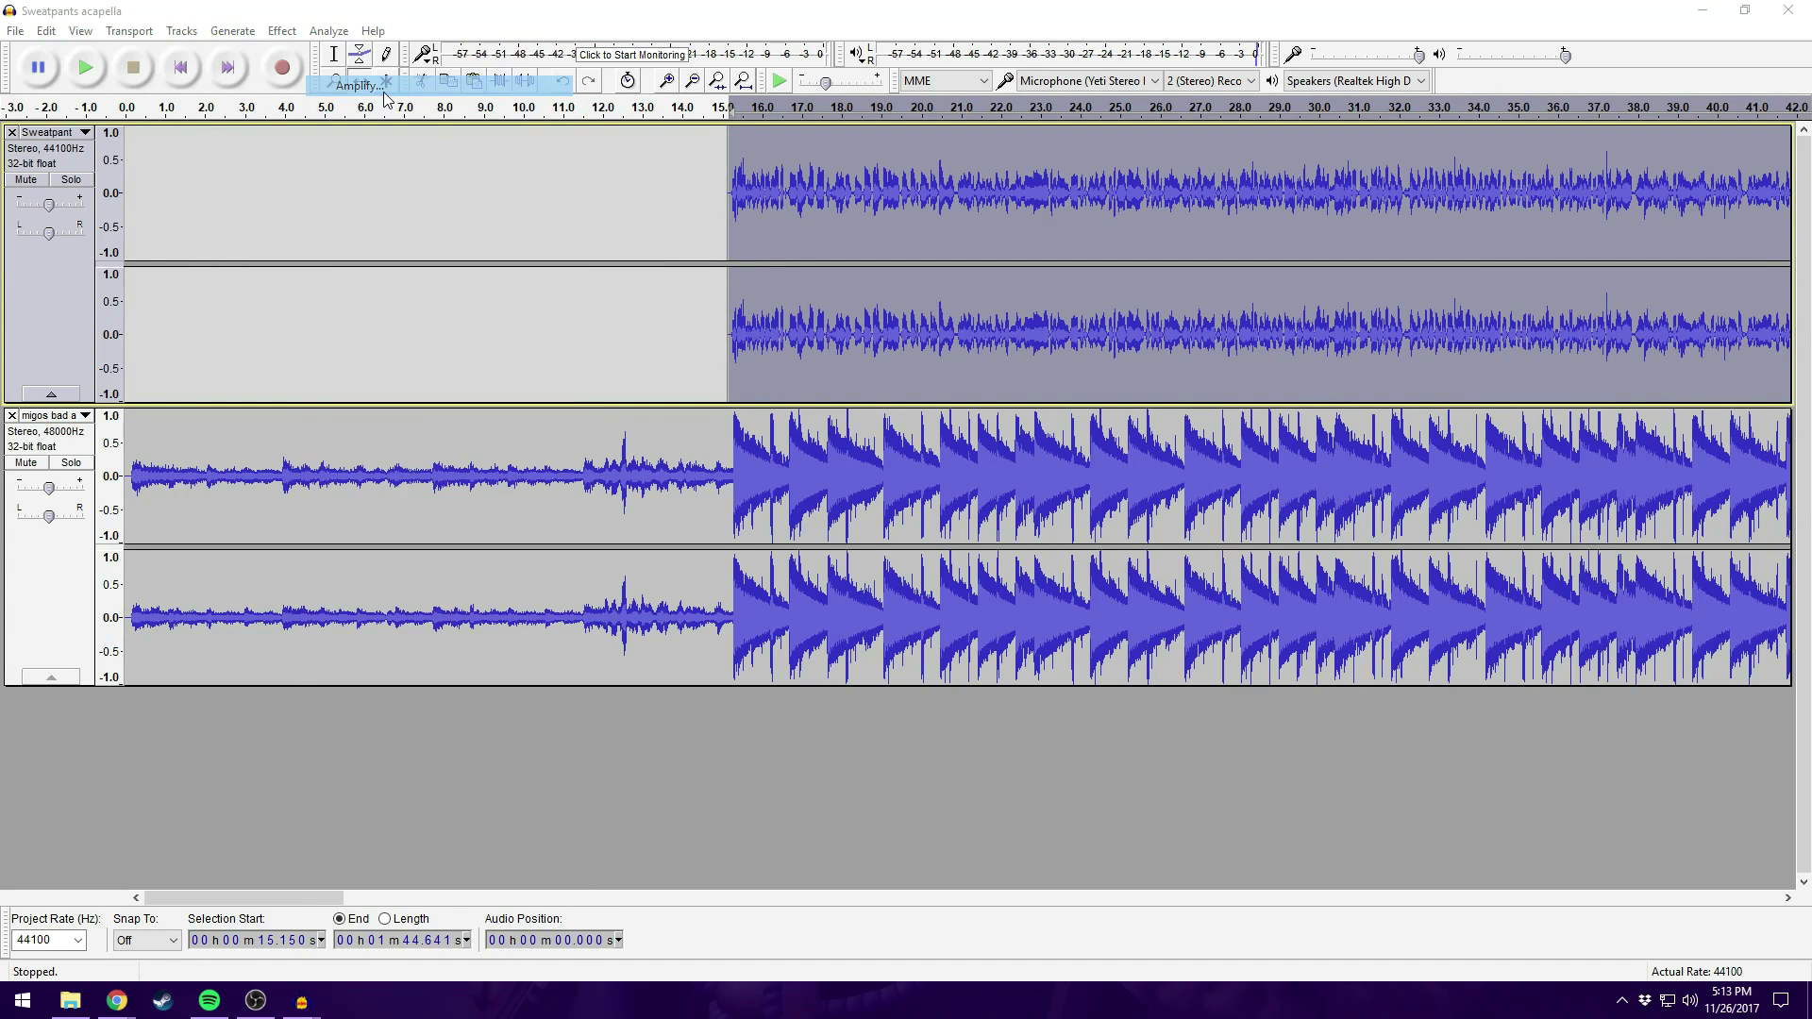
click(965, 564)
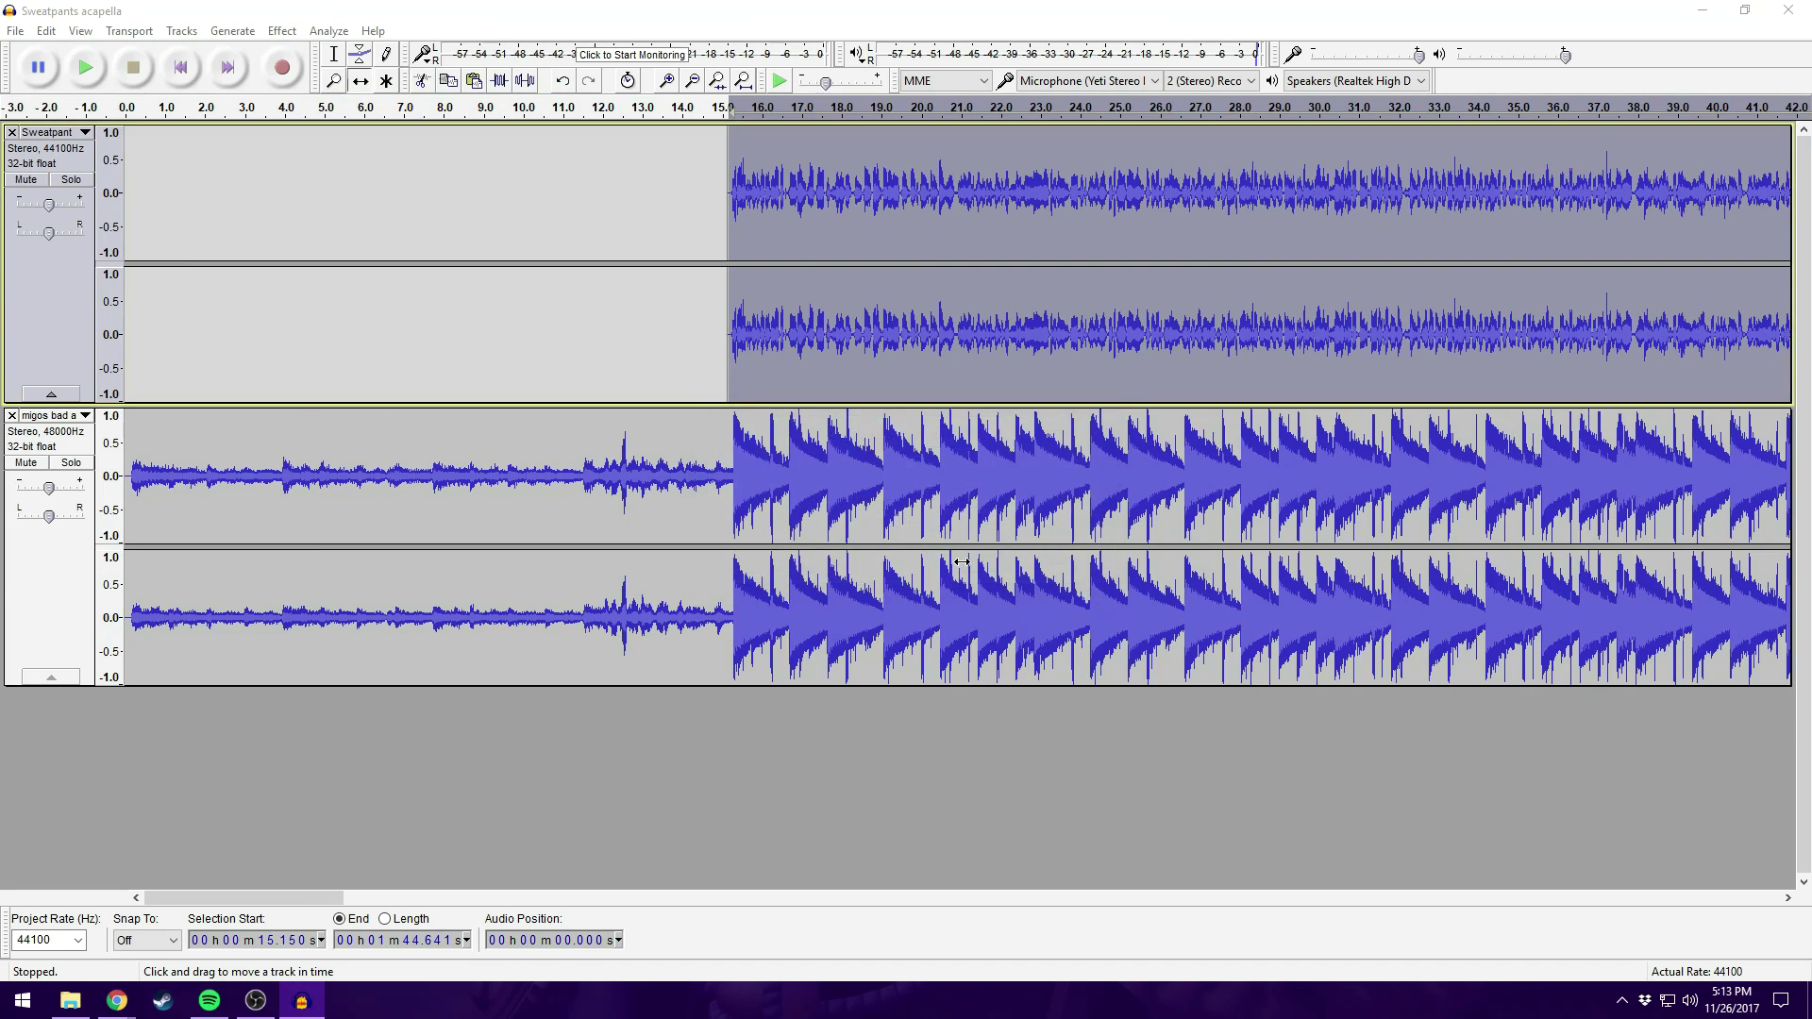
Nudge the acapella slightly later so the vocals land on the beat
click(668, 81)
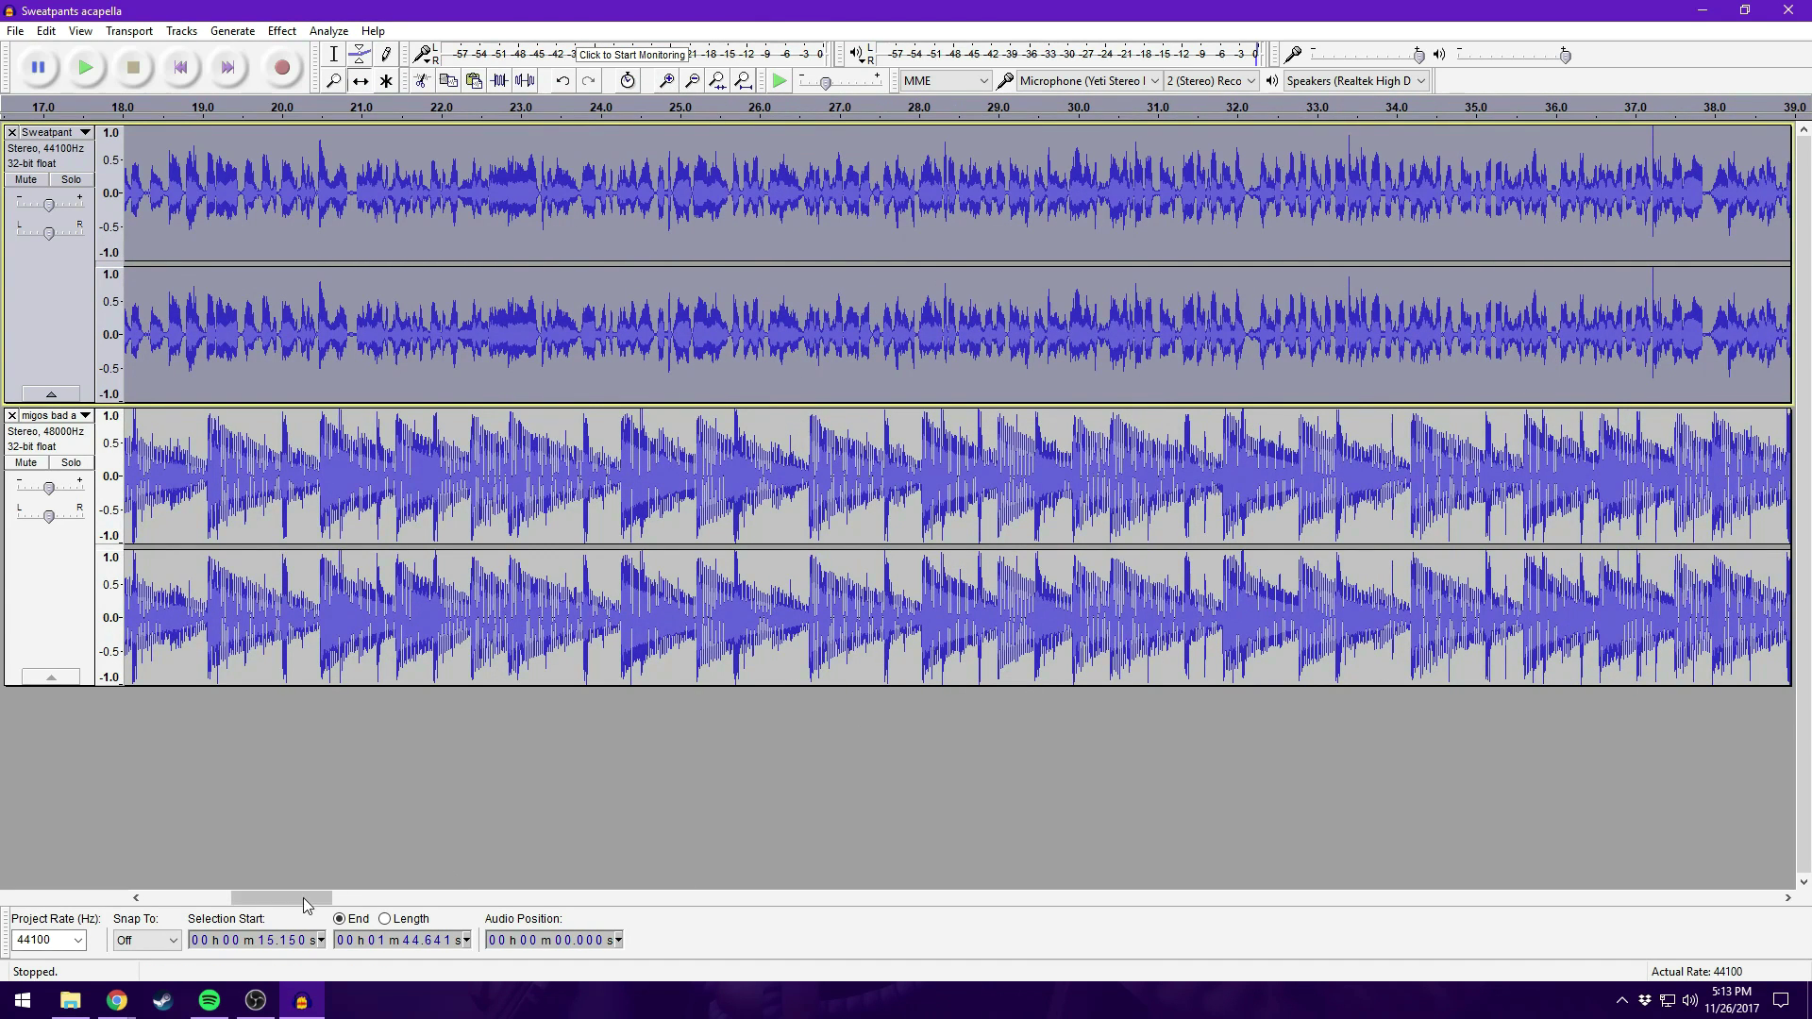
drag(282, 897, 234, 898)
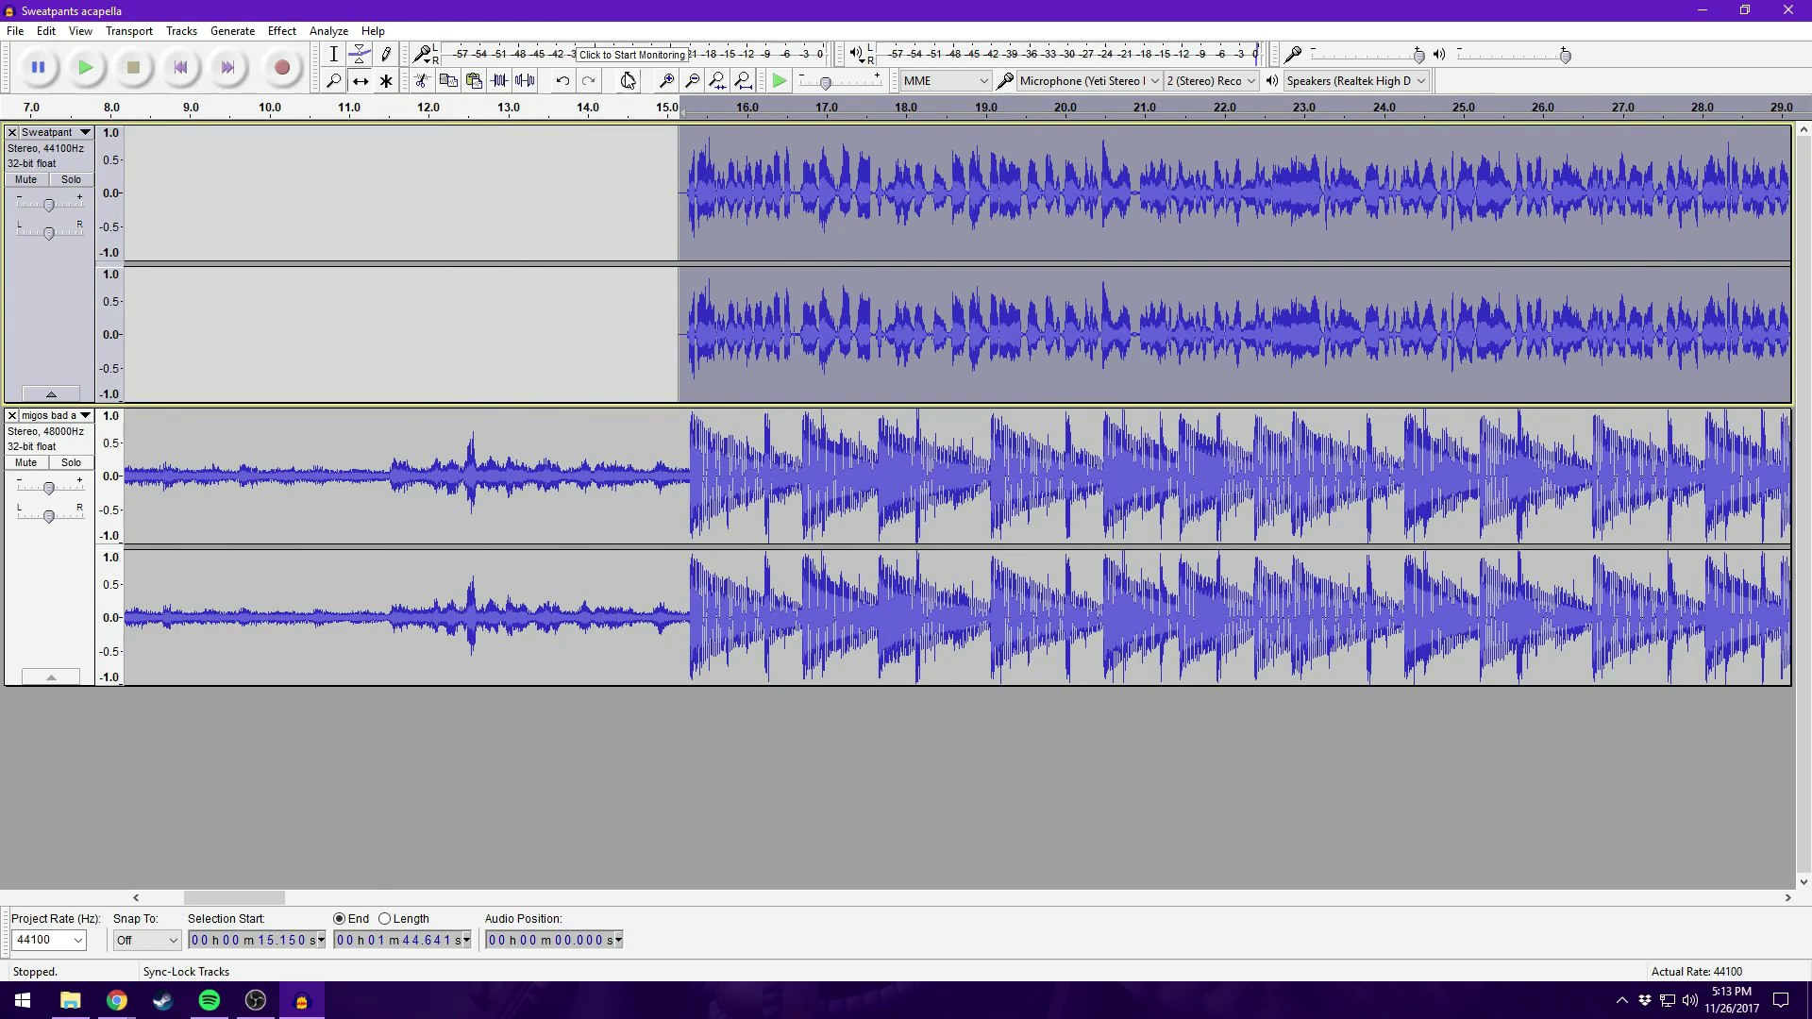
click(666, 81)
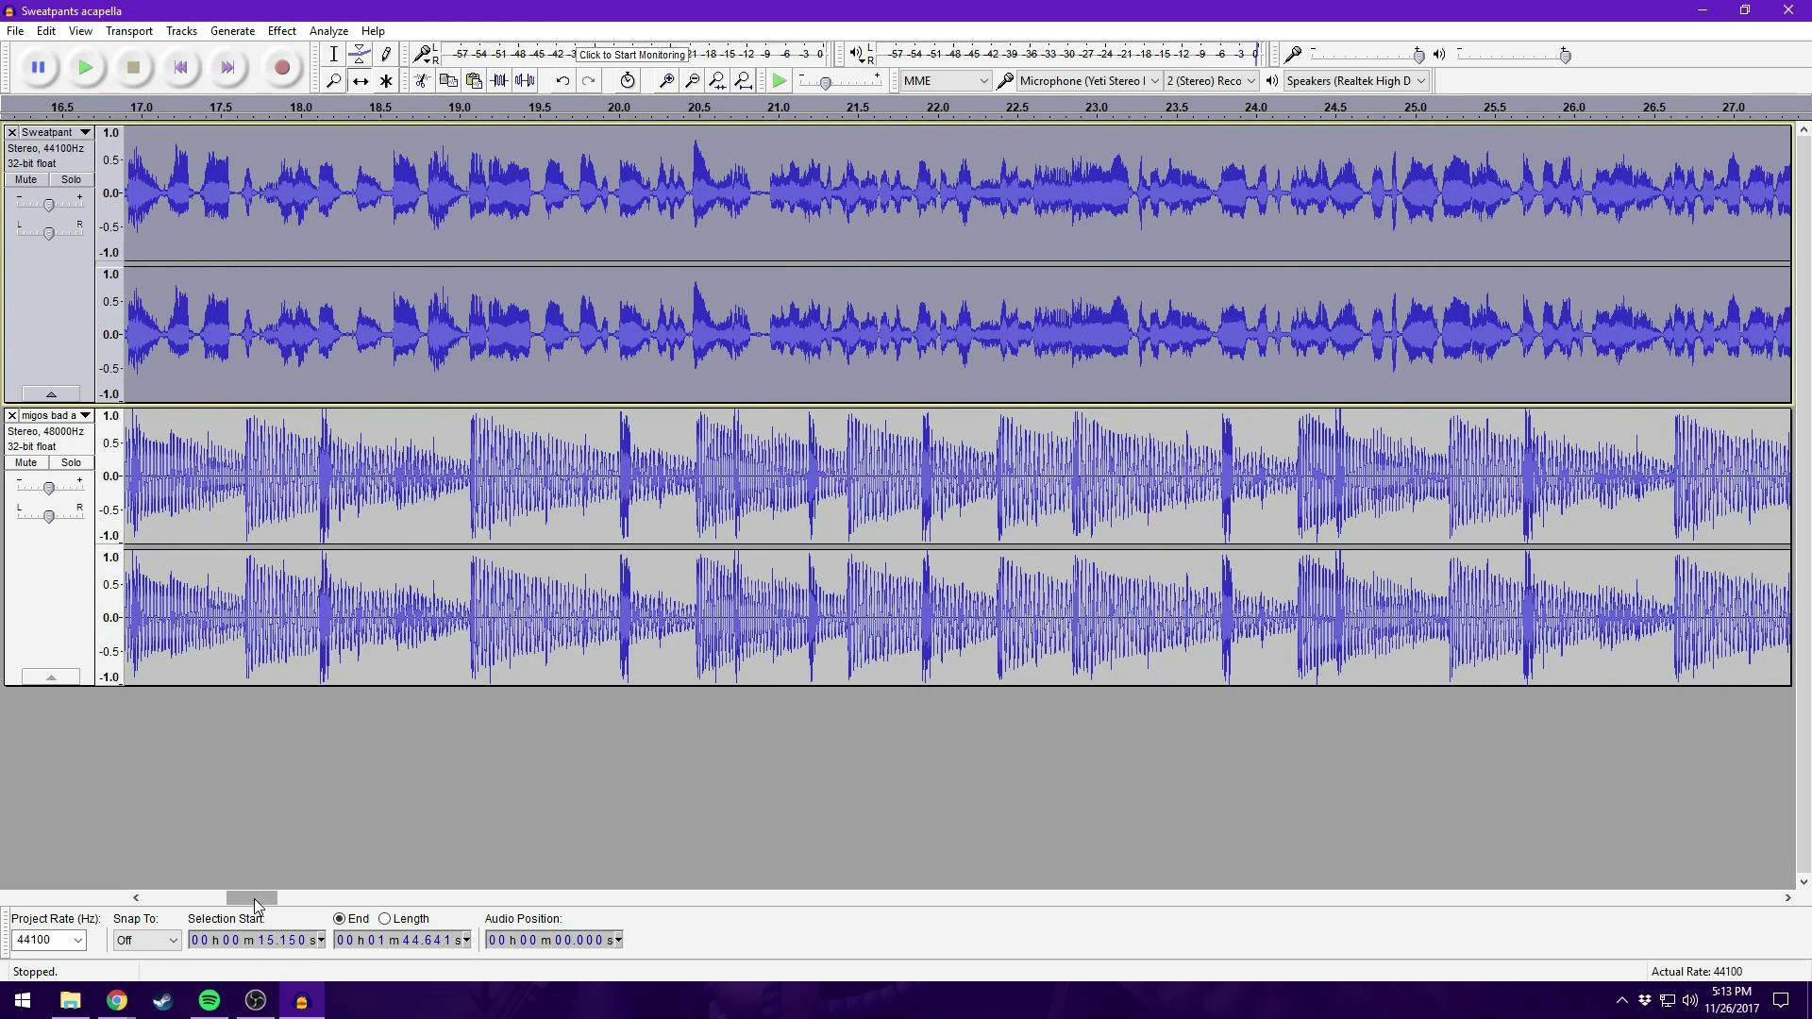
drag(255, 904, 224, 901)
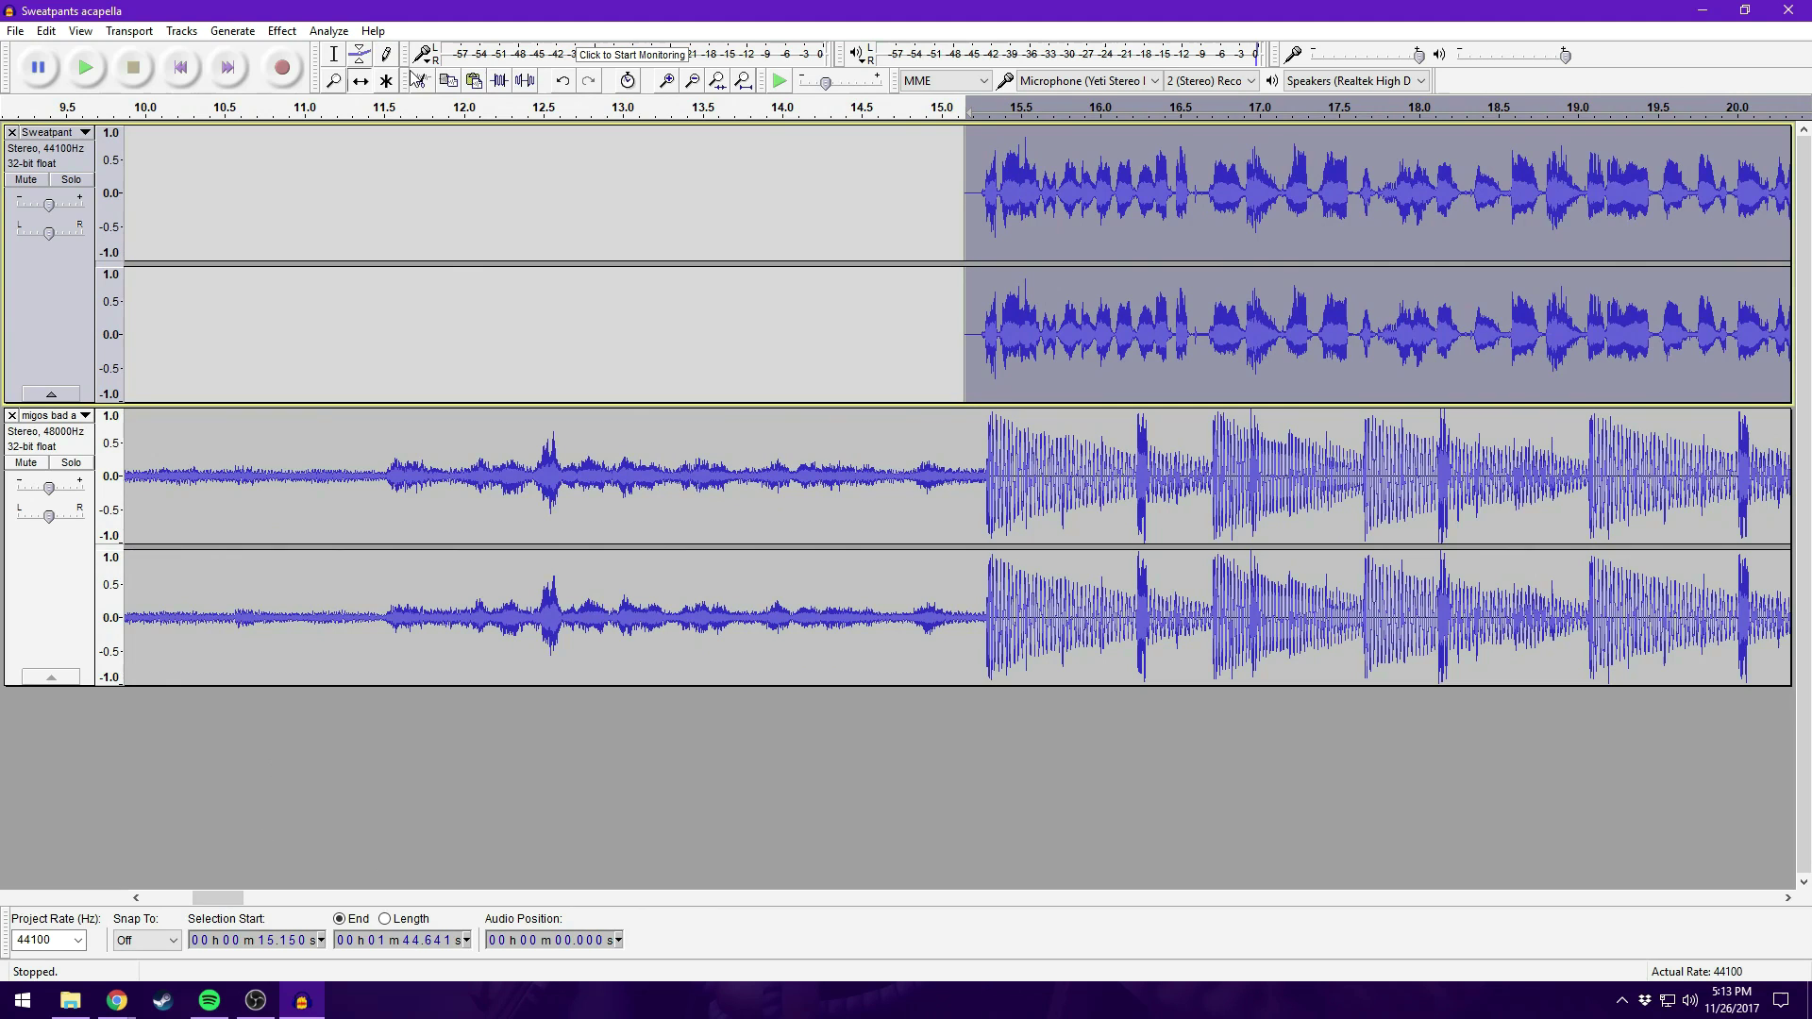
click(666, 82)
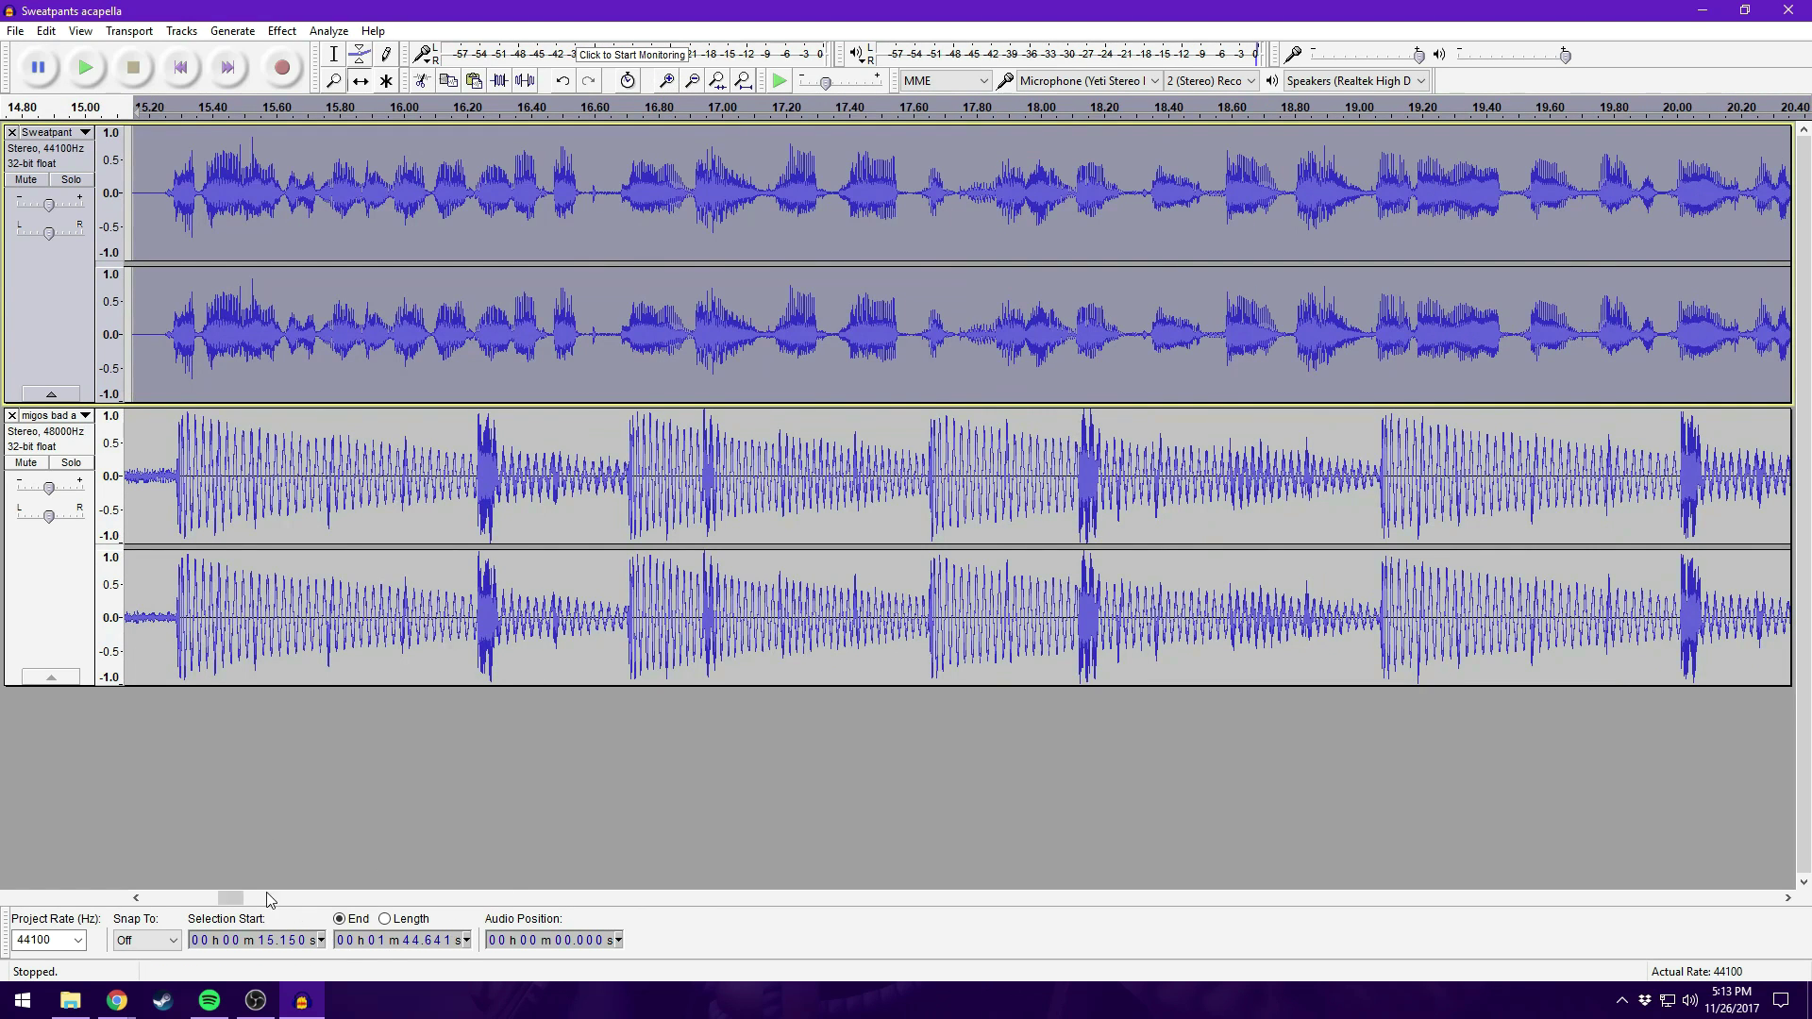
drag(236, 899, 228, 898)
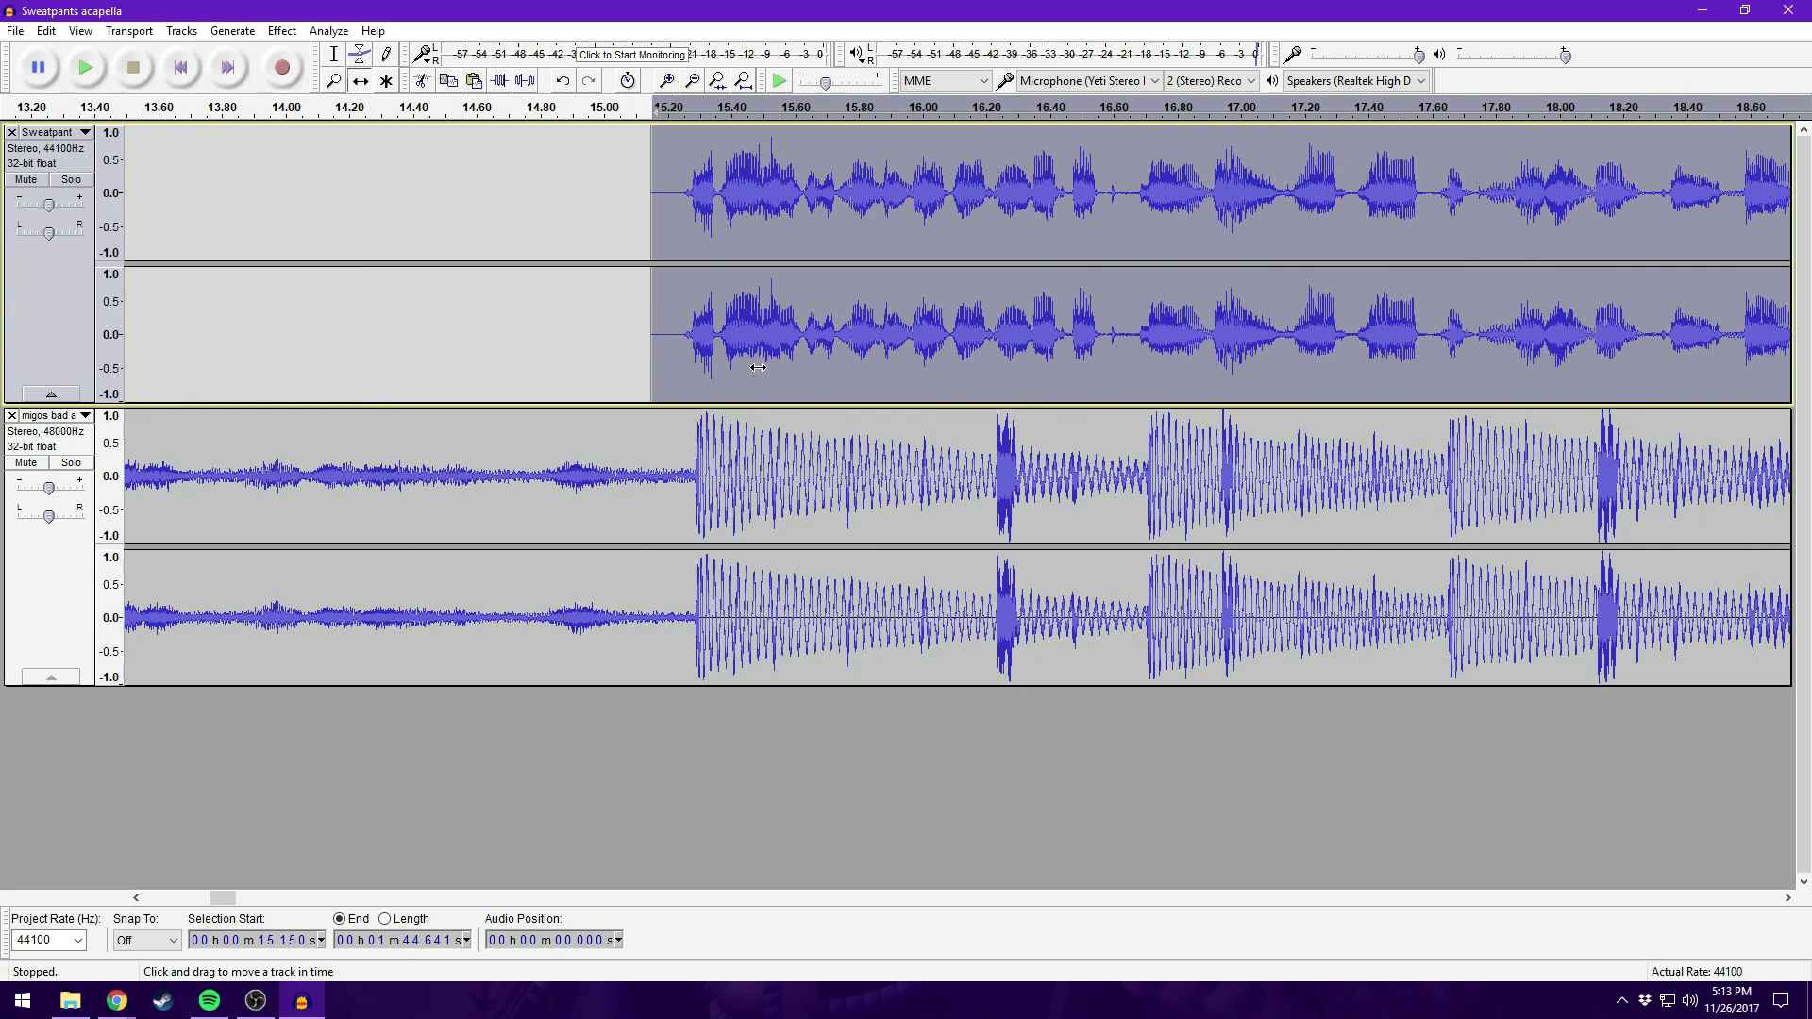
drag(765, 365, 767, 368)
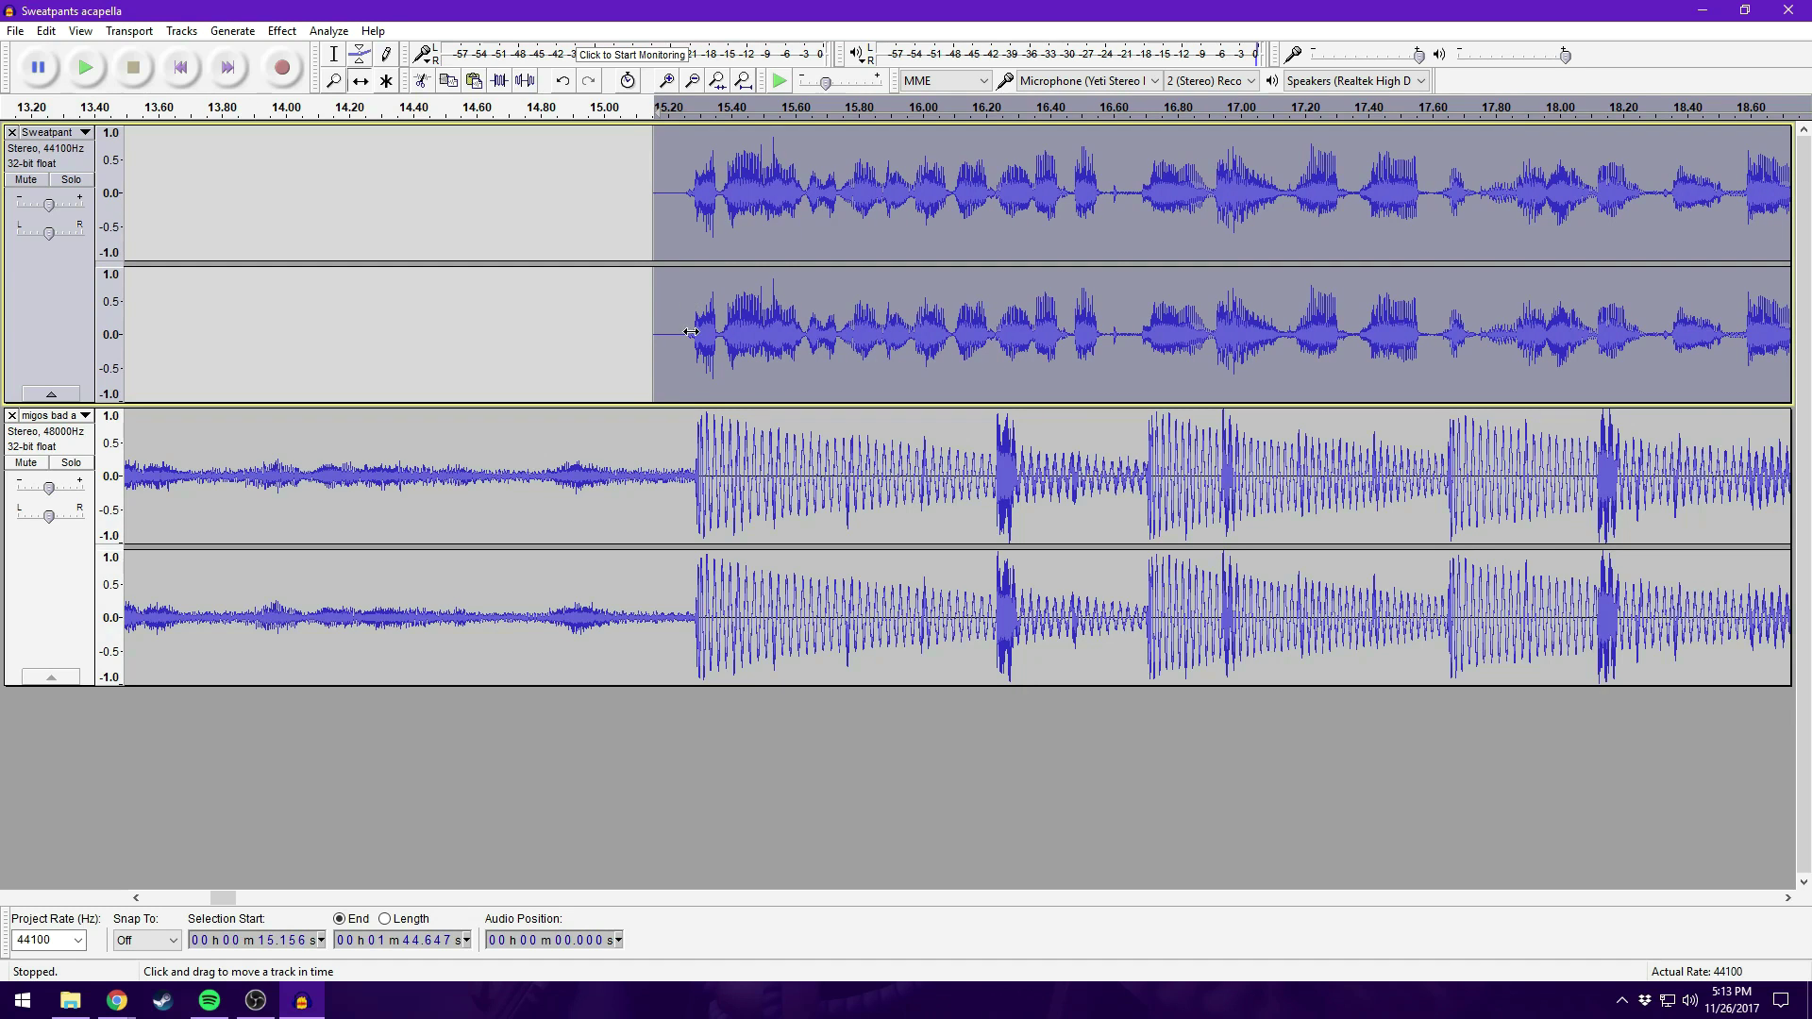
Play the mix from about 11 seconds to check the drop near 15 seconds
click(694, 82)
click(694, 81)
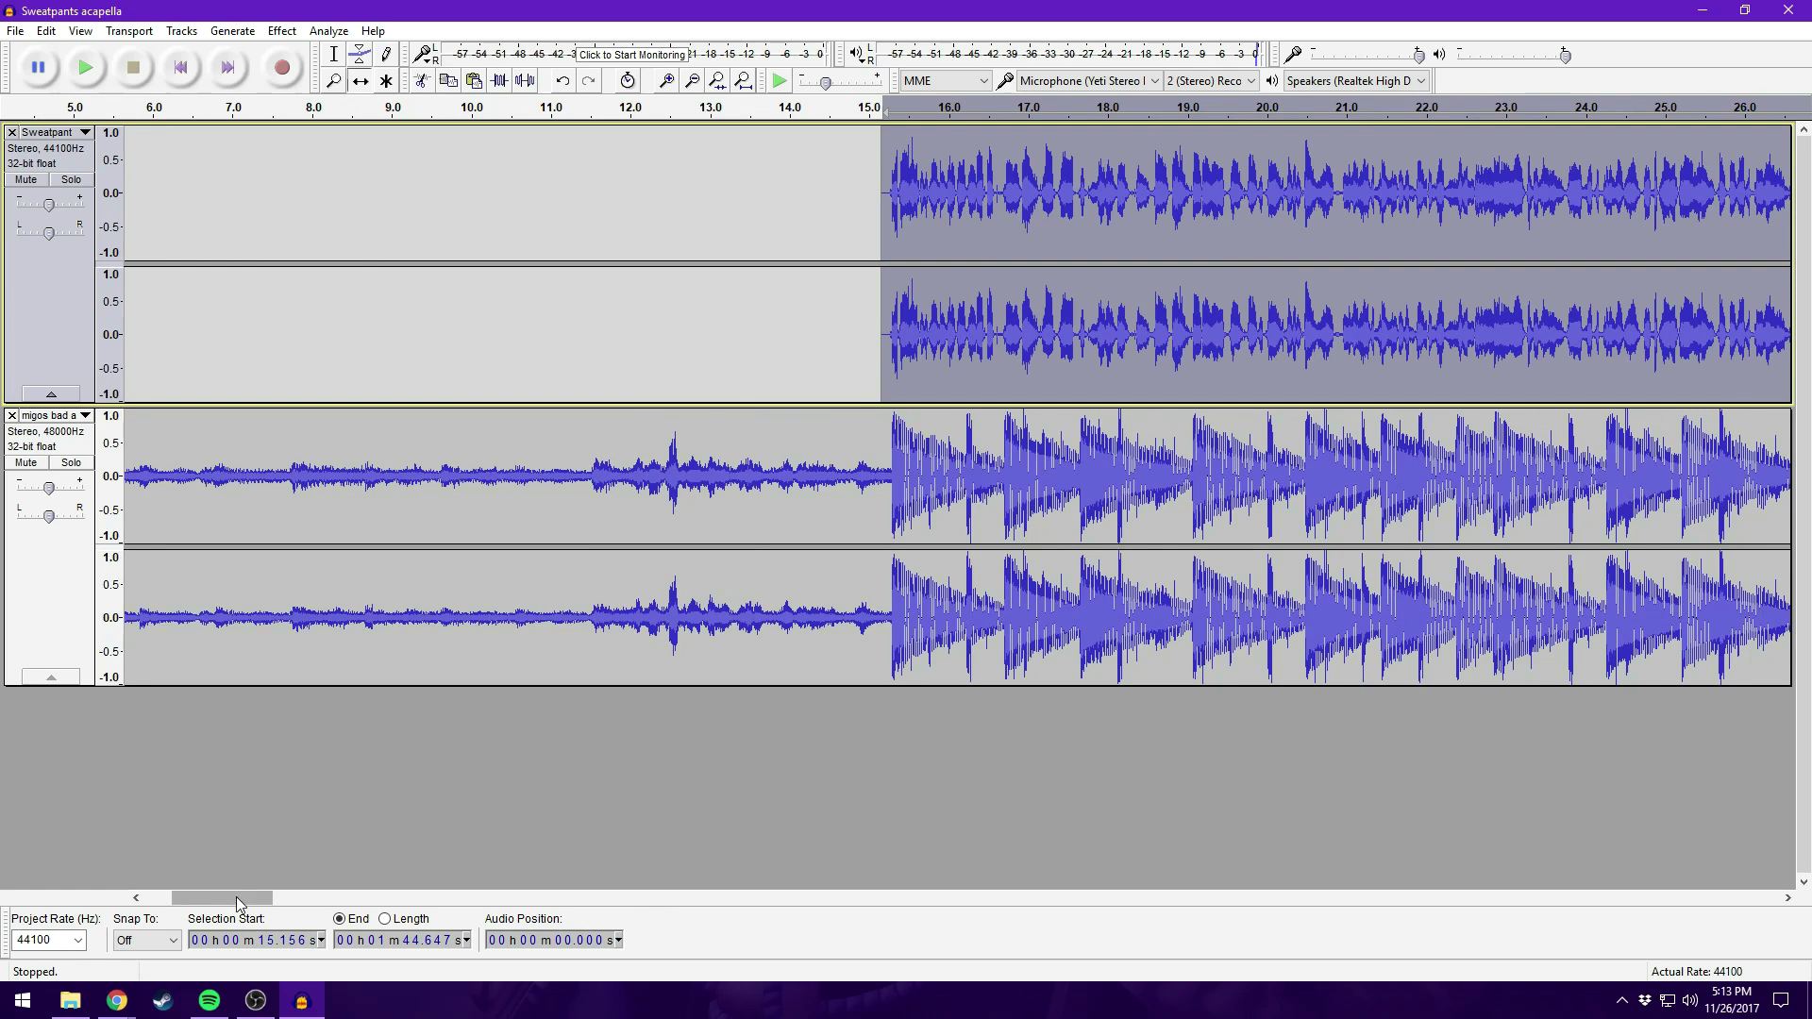
drag(236, 897, 277, 908)
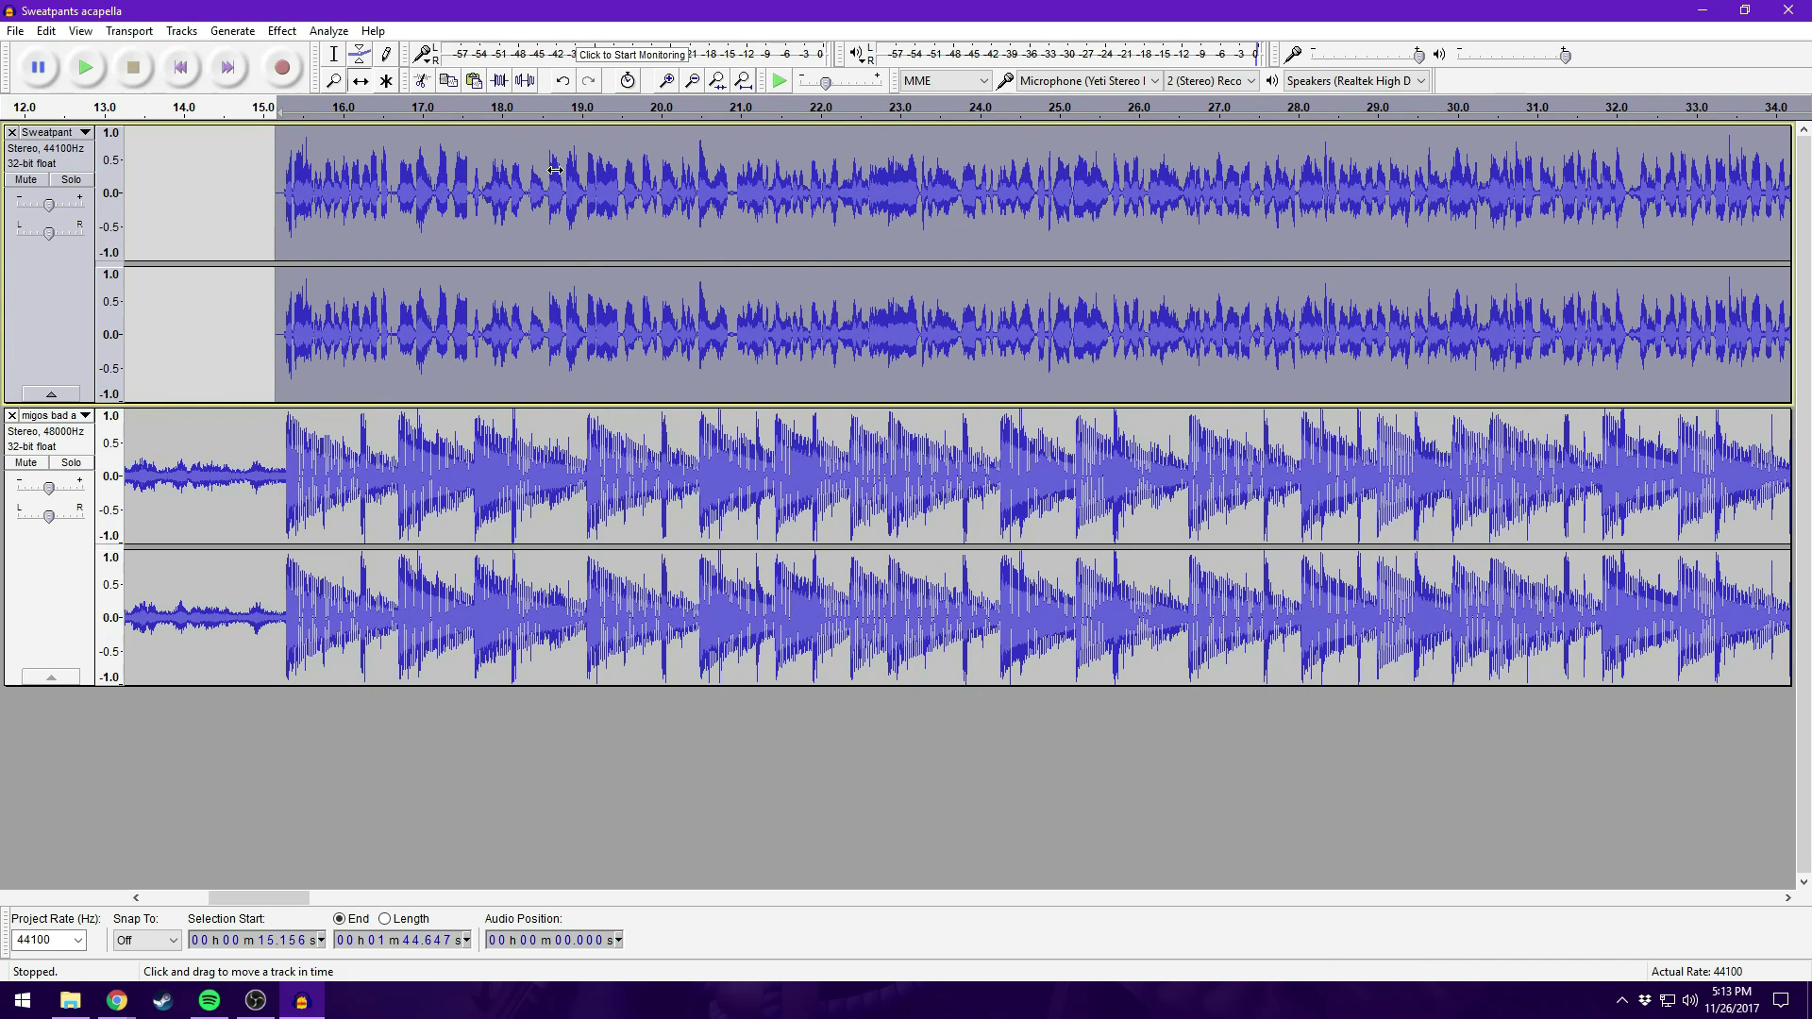
click(665, 80)
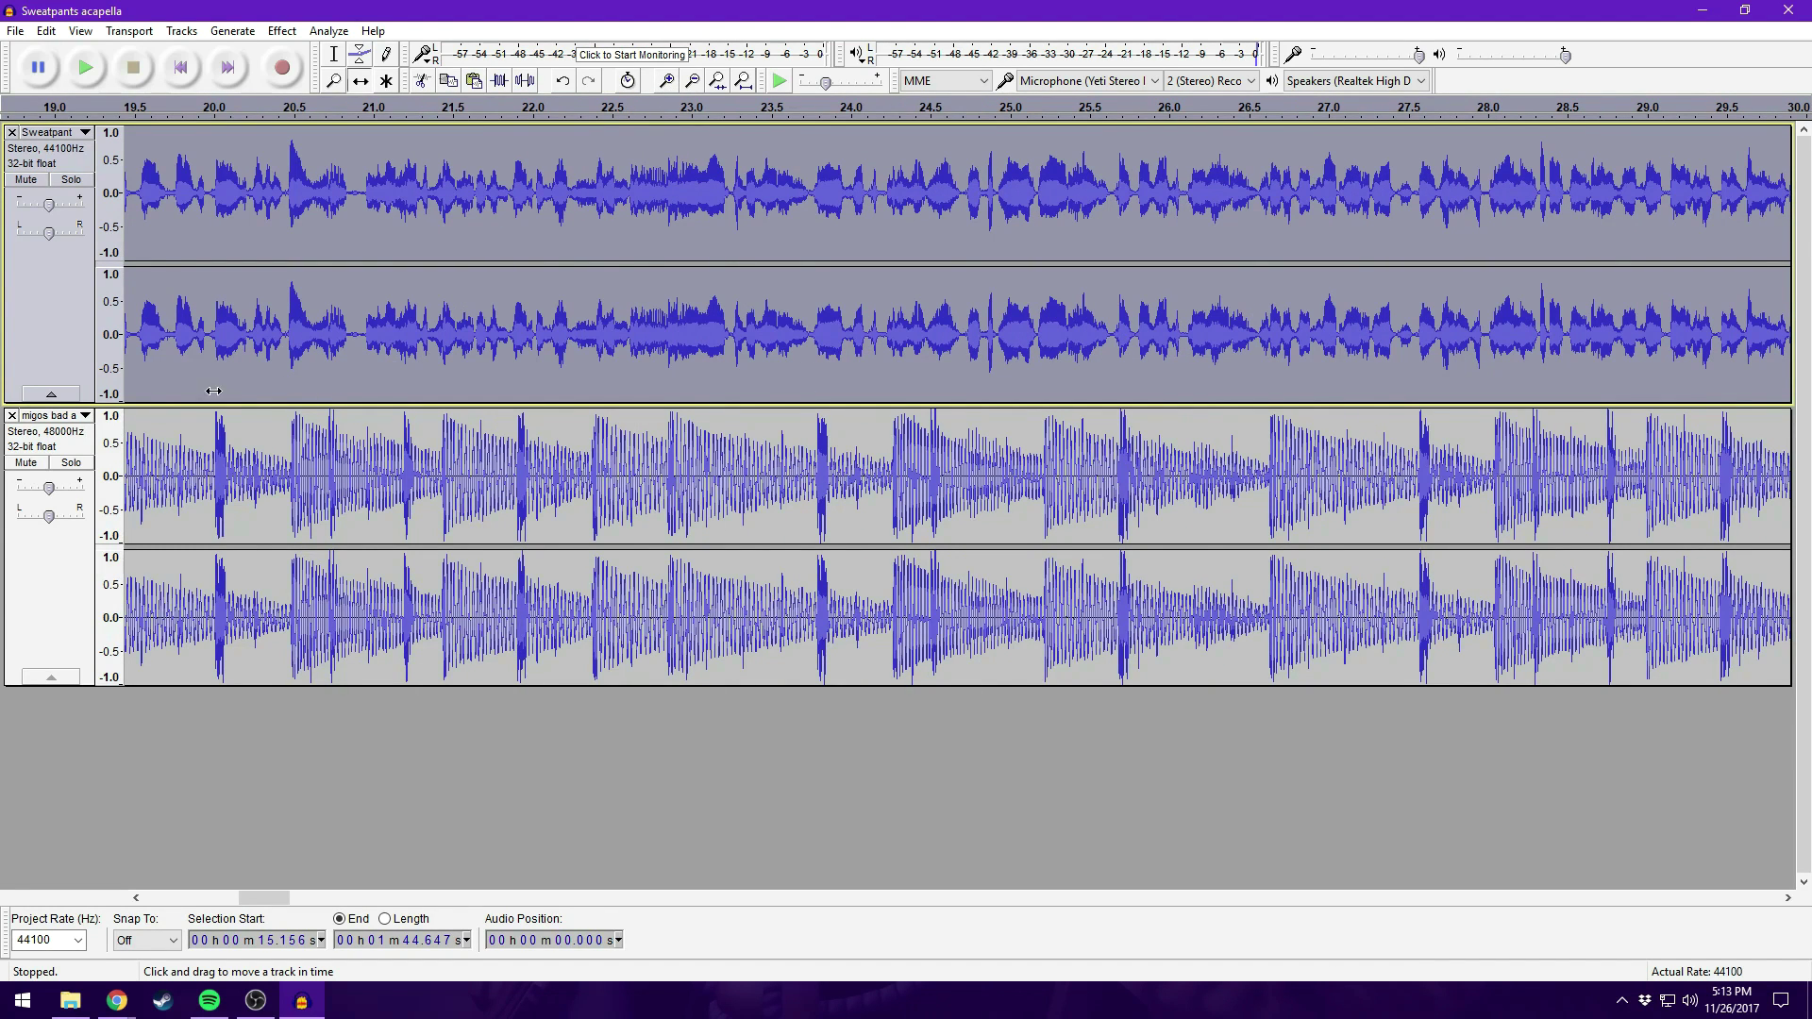
mouse_move(264, 897)
mouse_down()
mouse_move(208, 897)
mouse_move(229, 898)
mouse_up()
click(692, 80)
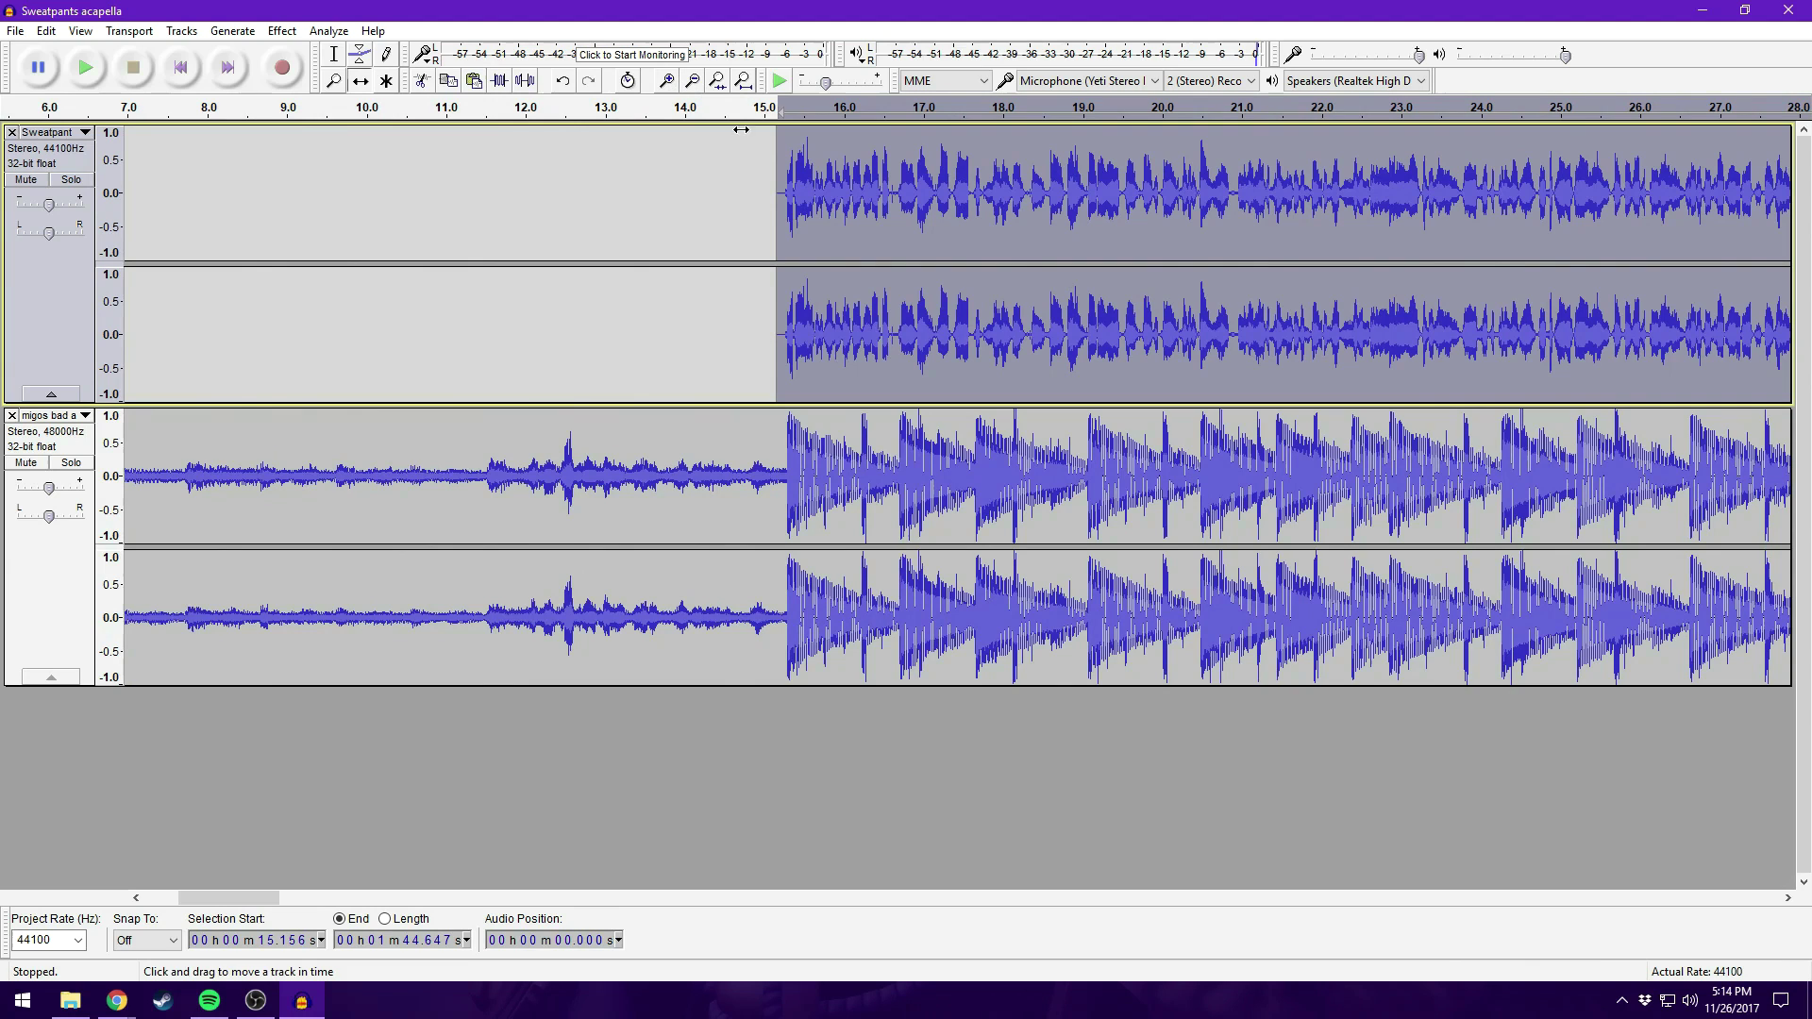
click(436, 107)
key(ctrl+3)
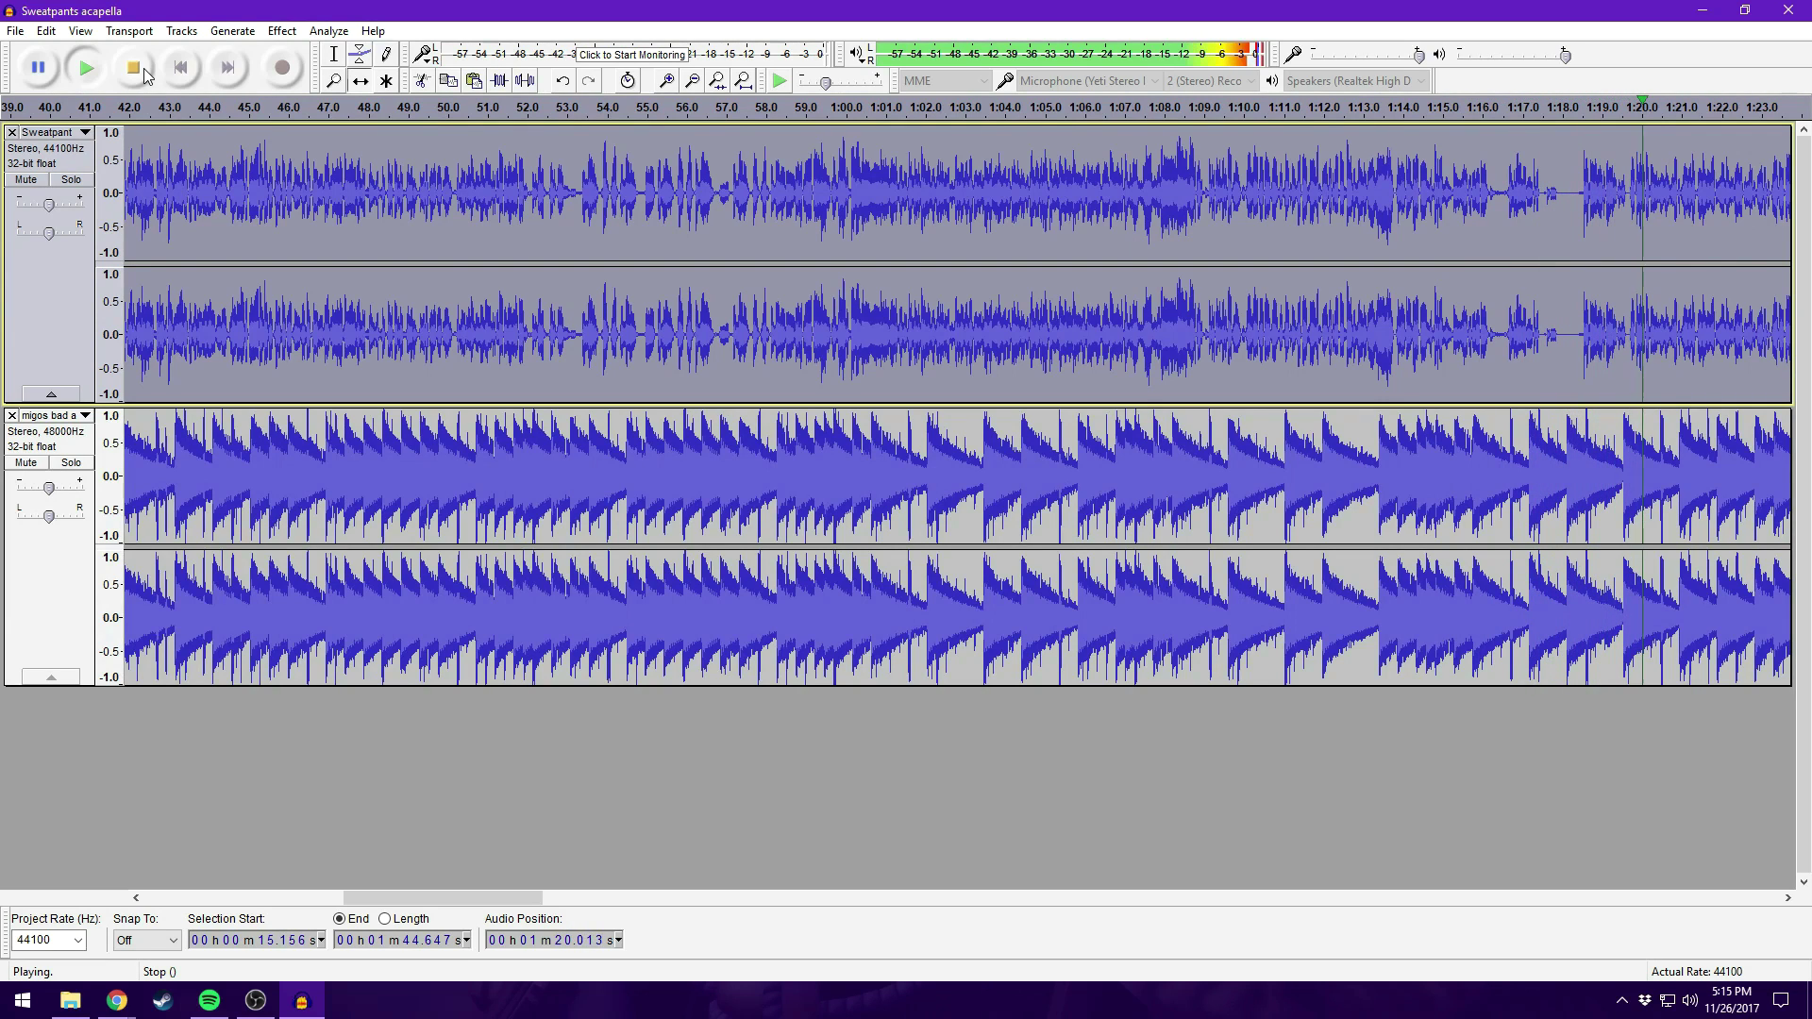
click(136, 69)
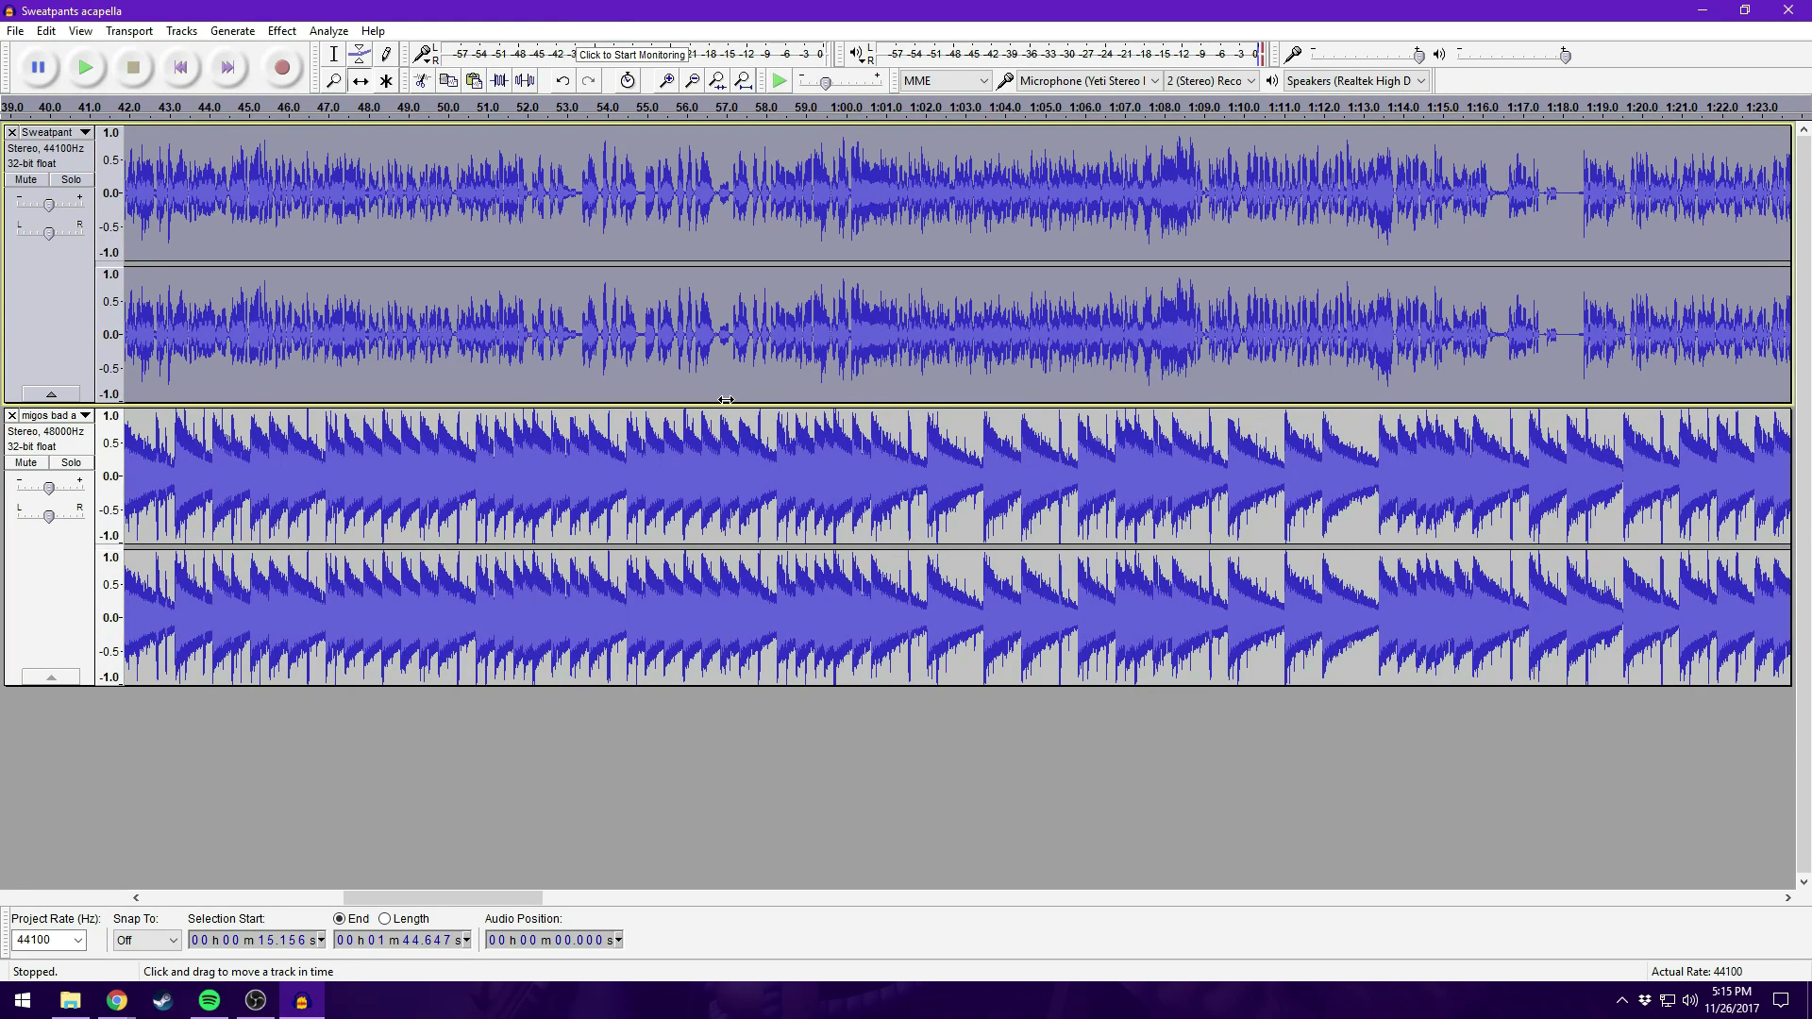
Silence the migos beat from about 1:16 to 1:18.5, then play from 1:14 to check
drag(426, 906, 520, 909)
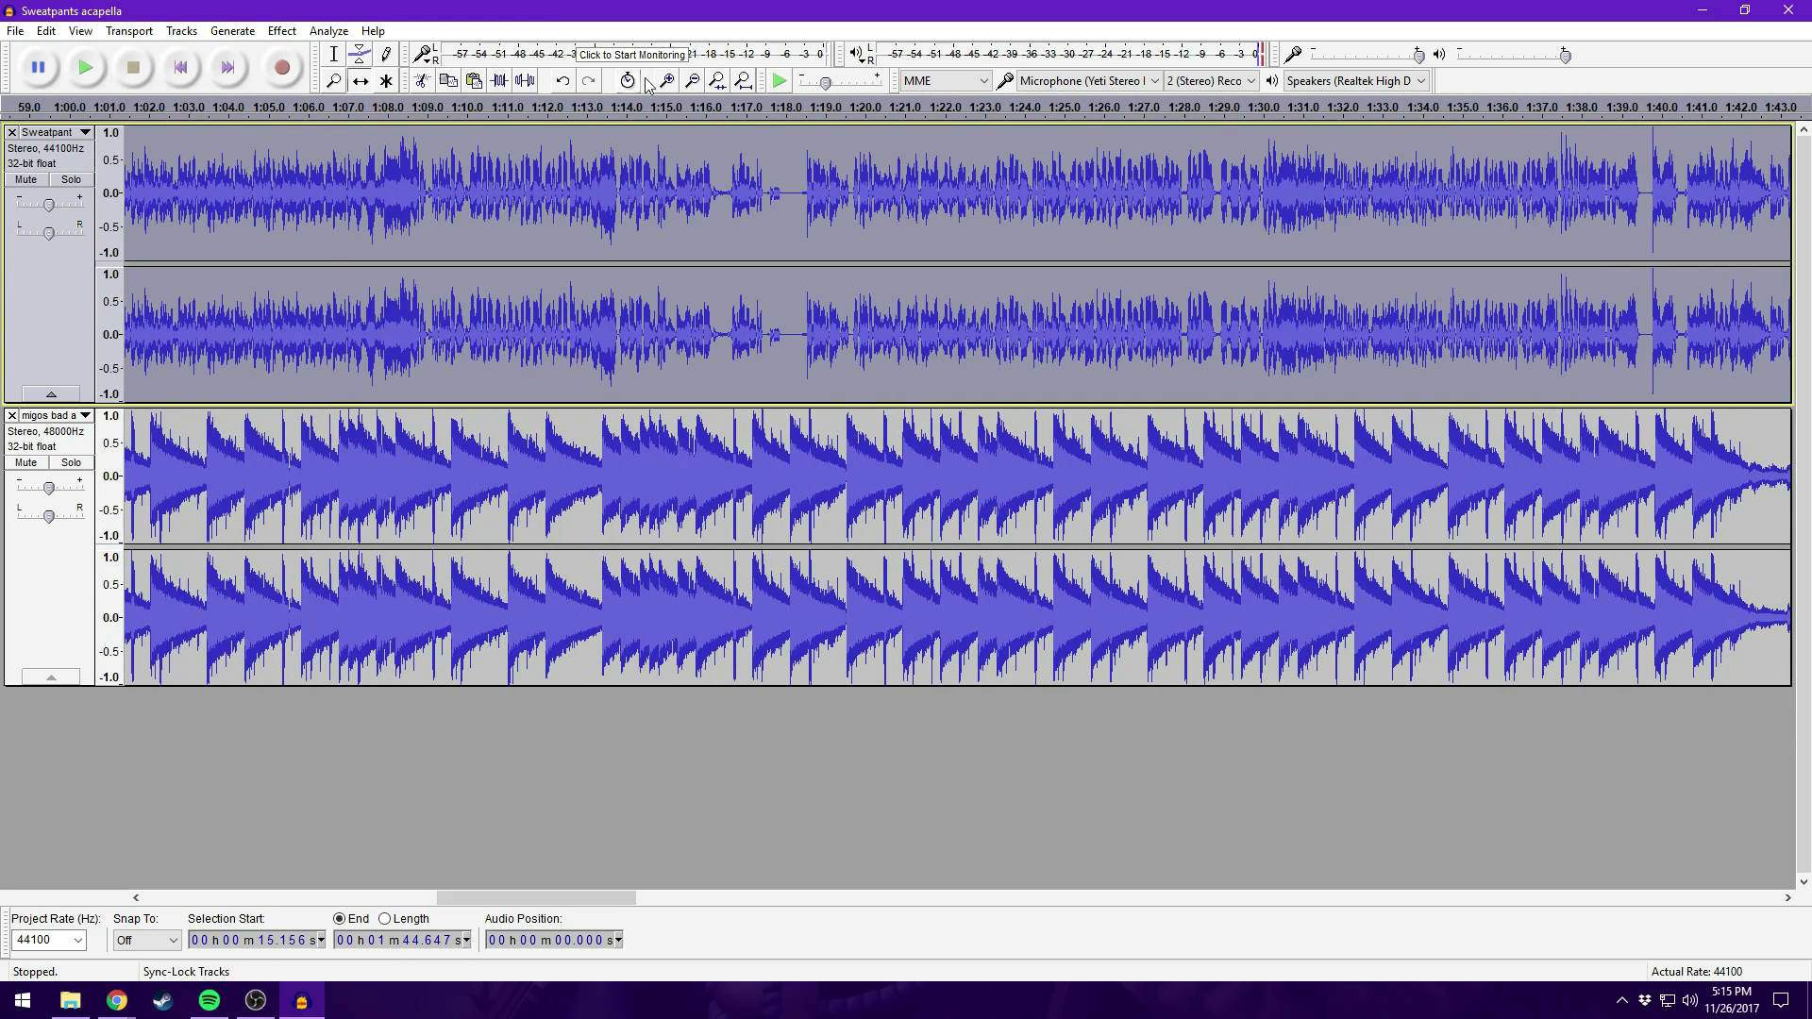
click(719, 110)
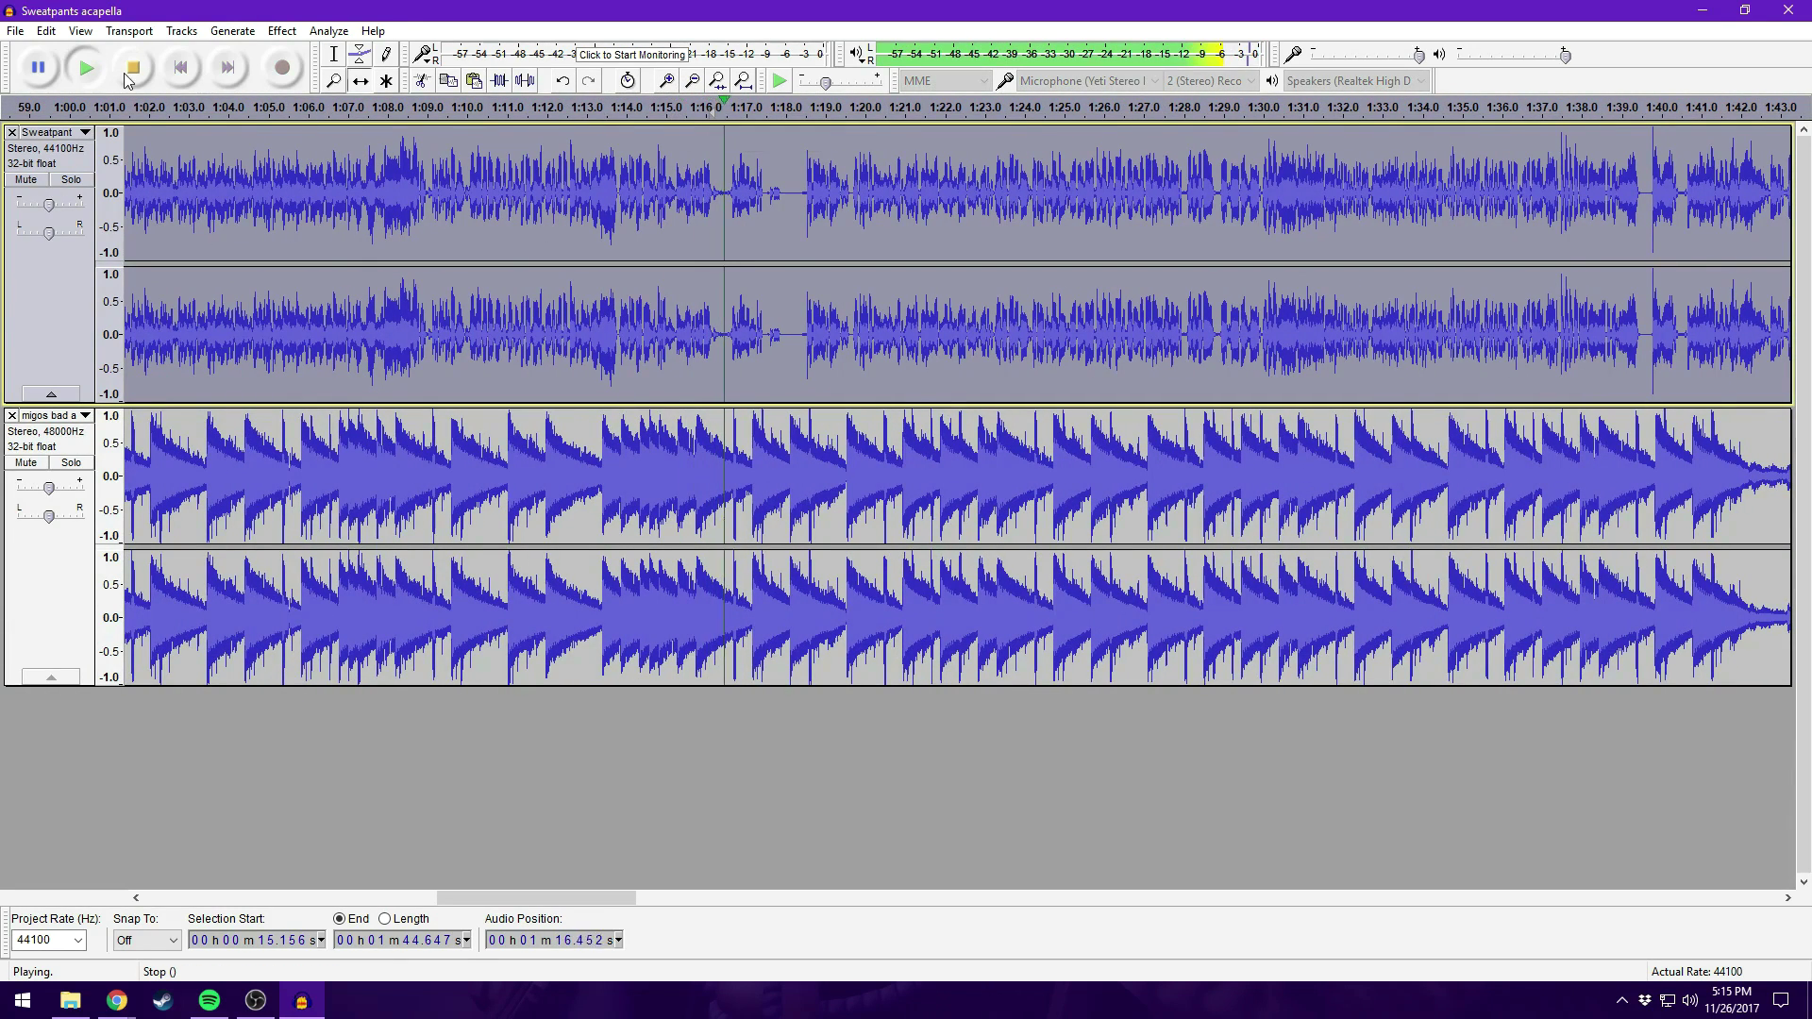
click(140, 66)
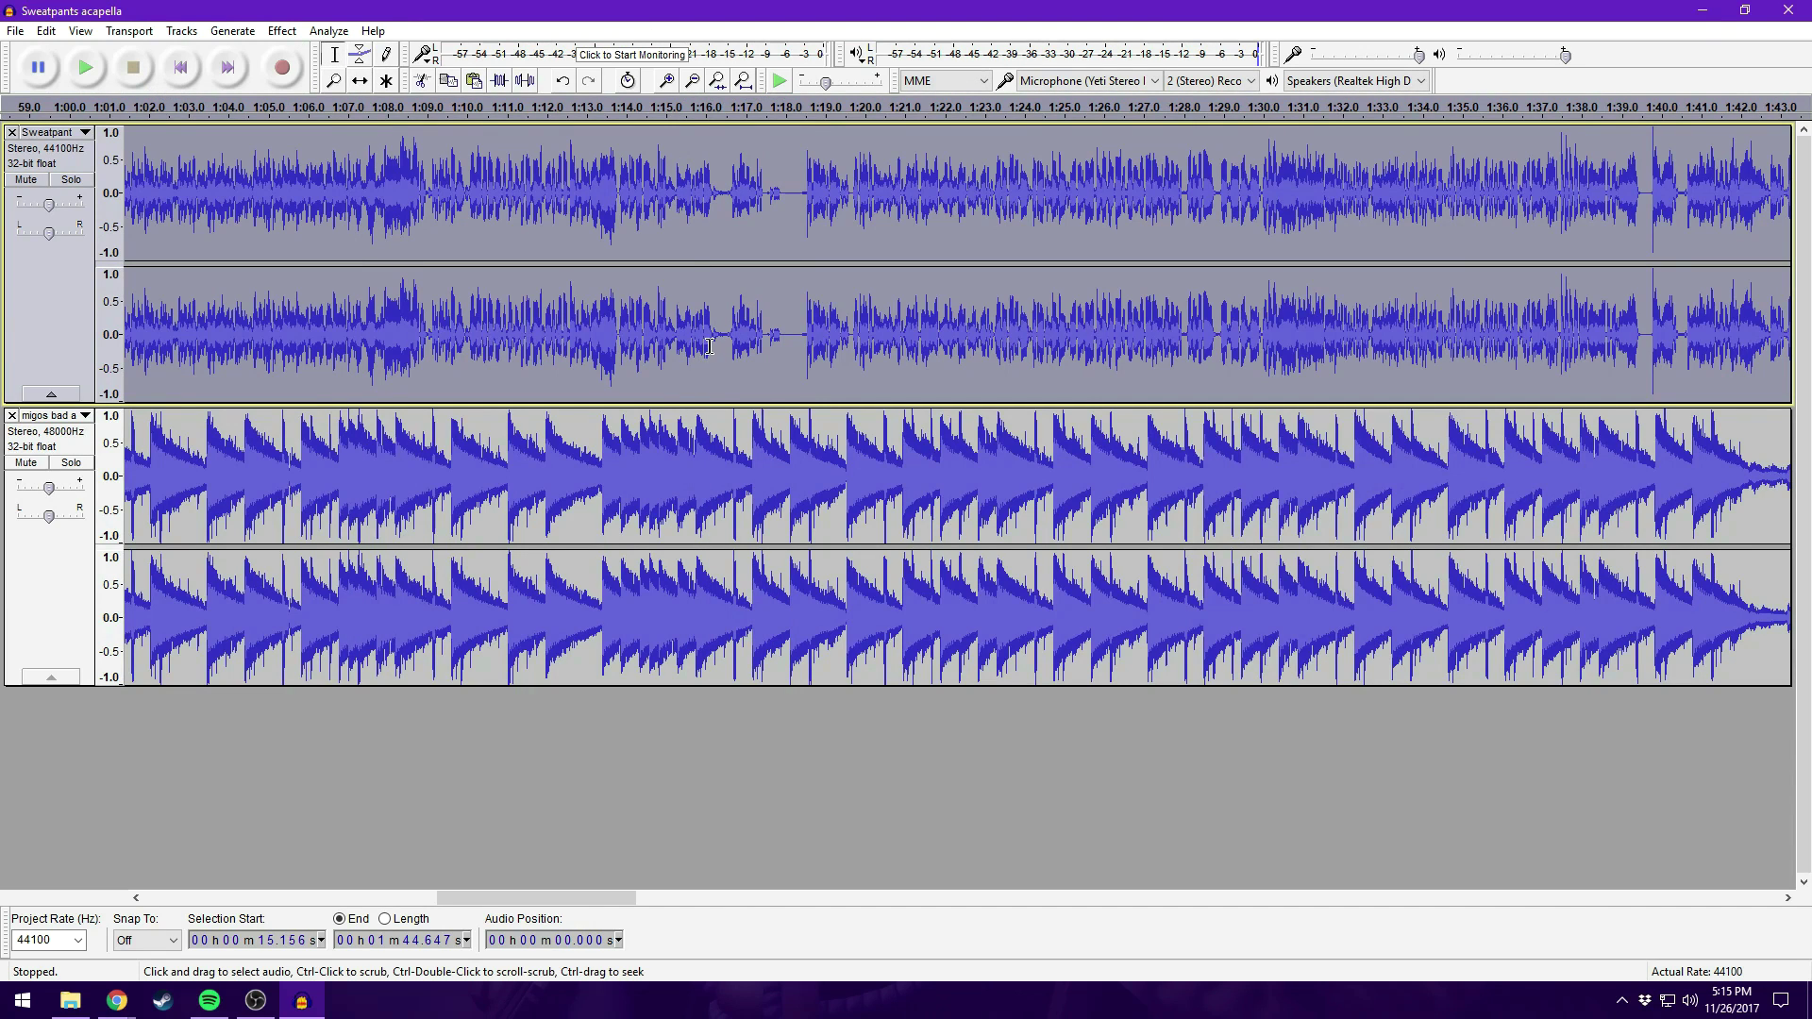
drag(709, 415, 807, 437)
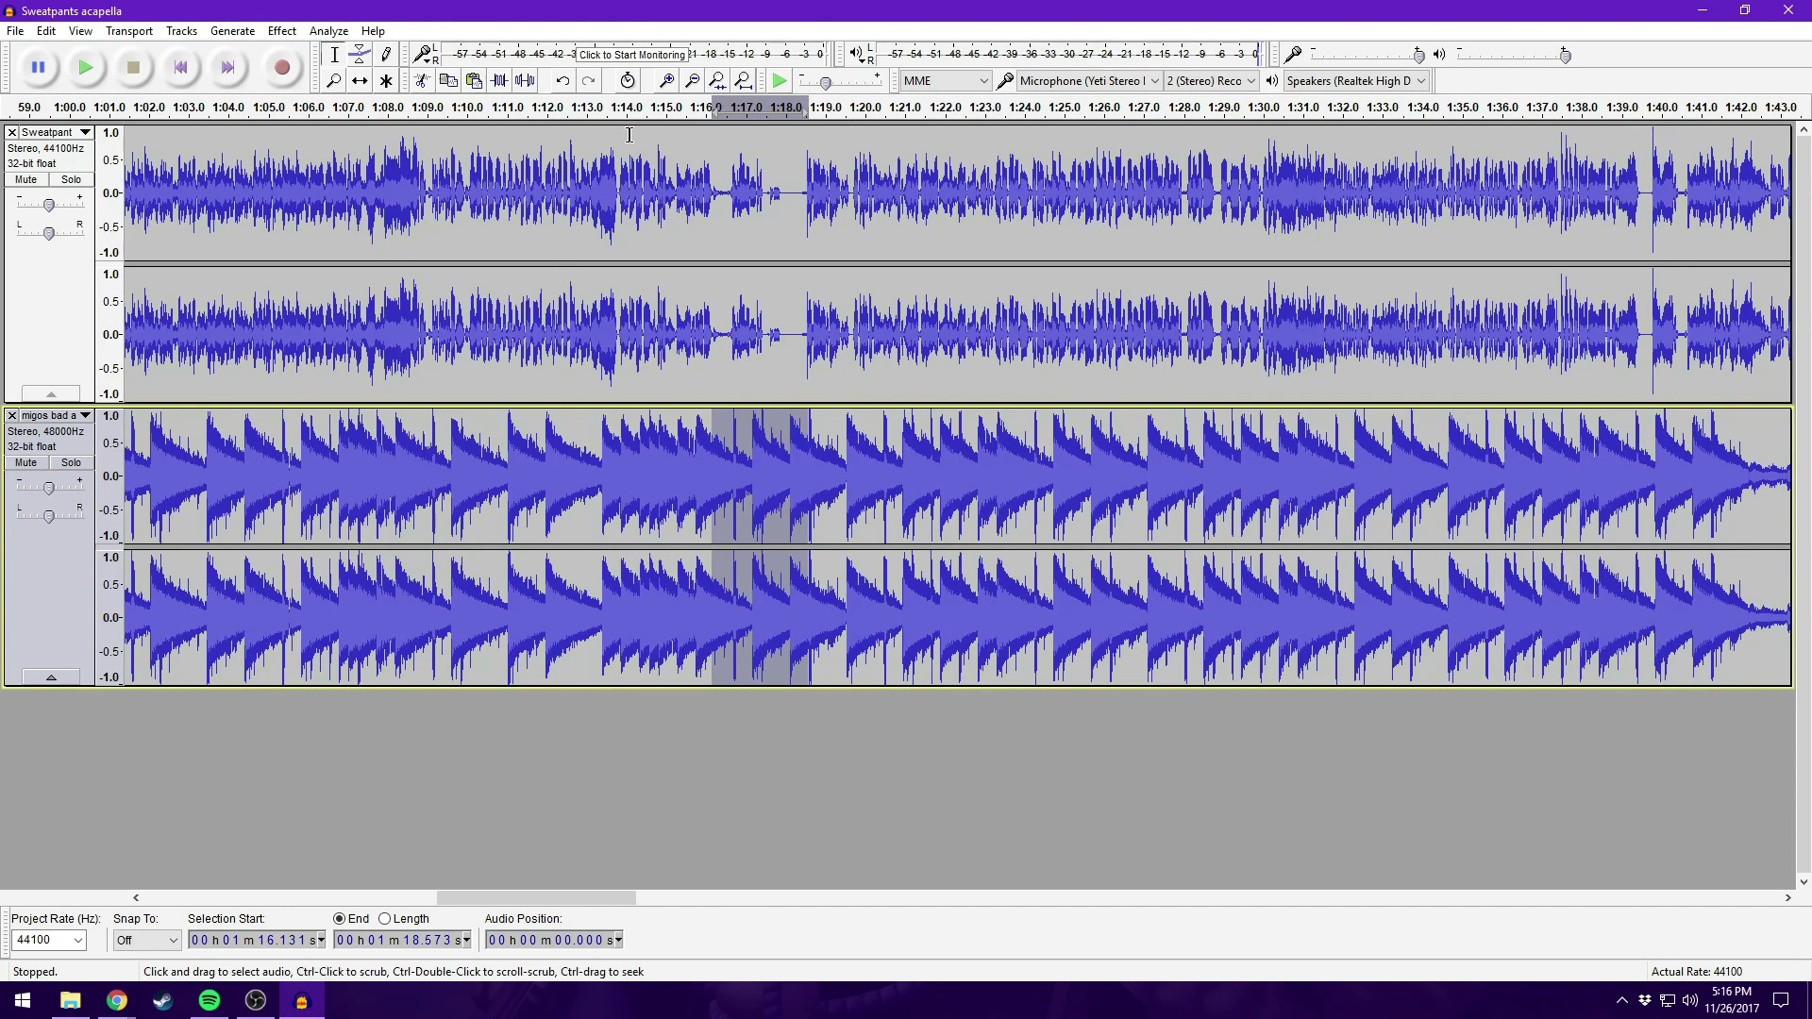
click(526, 82)
click(639, 106)
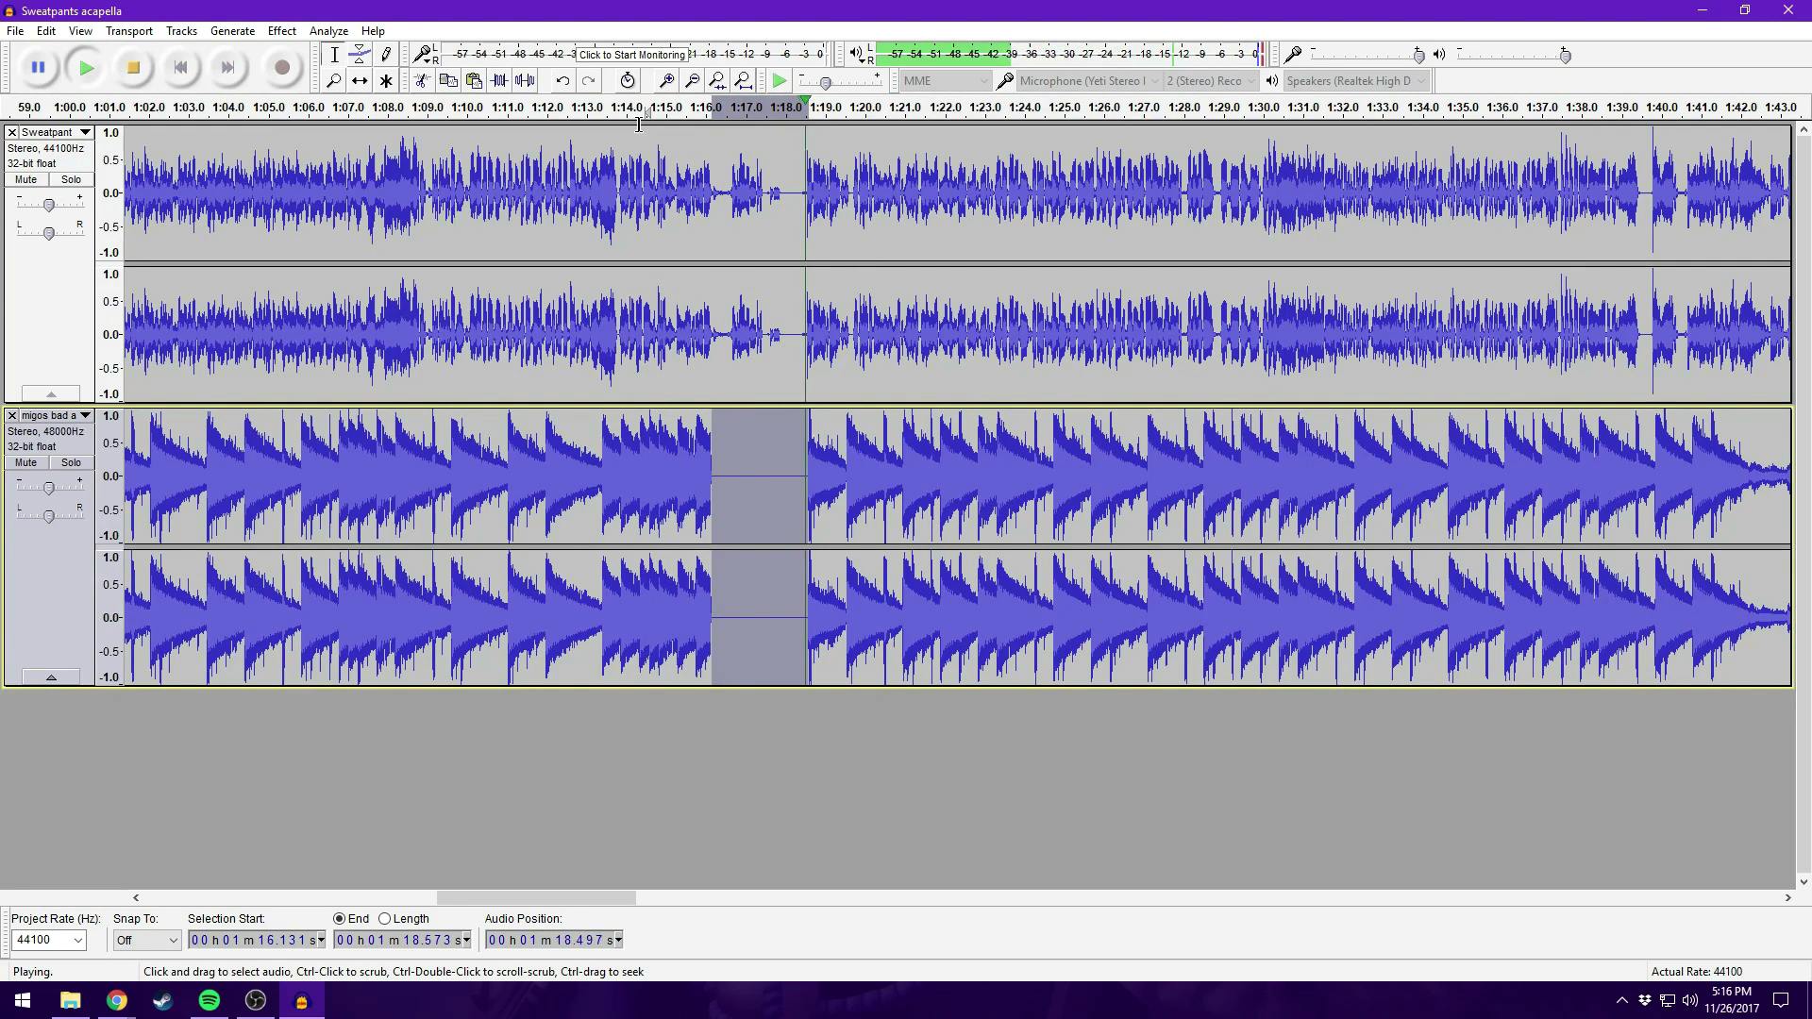
Stop playback after hearing the silent gap in the beat around 1:16–1:18
click(138, 60)
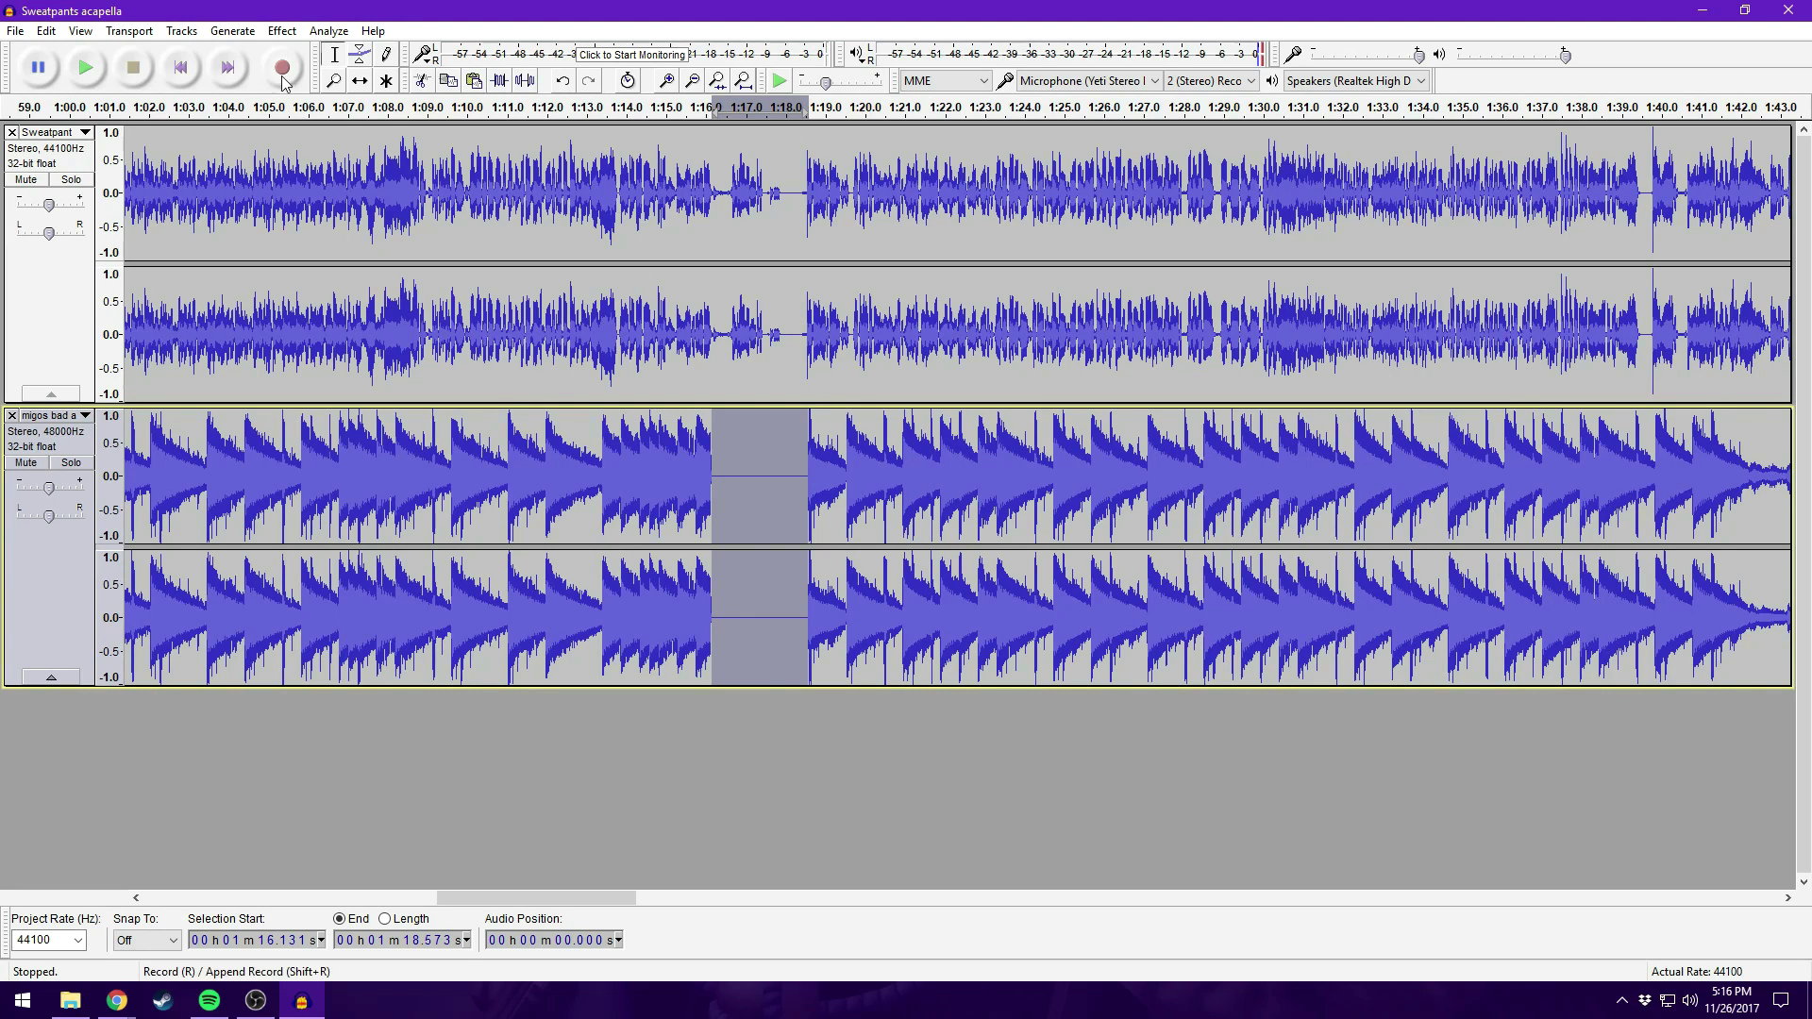
Zoom out to show both whole tracks and cut the migos beat from 1:48 to its end
drag(517, 896, 104, 904)
drag(229, 897, 522, 896)
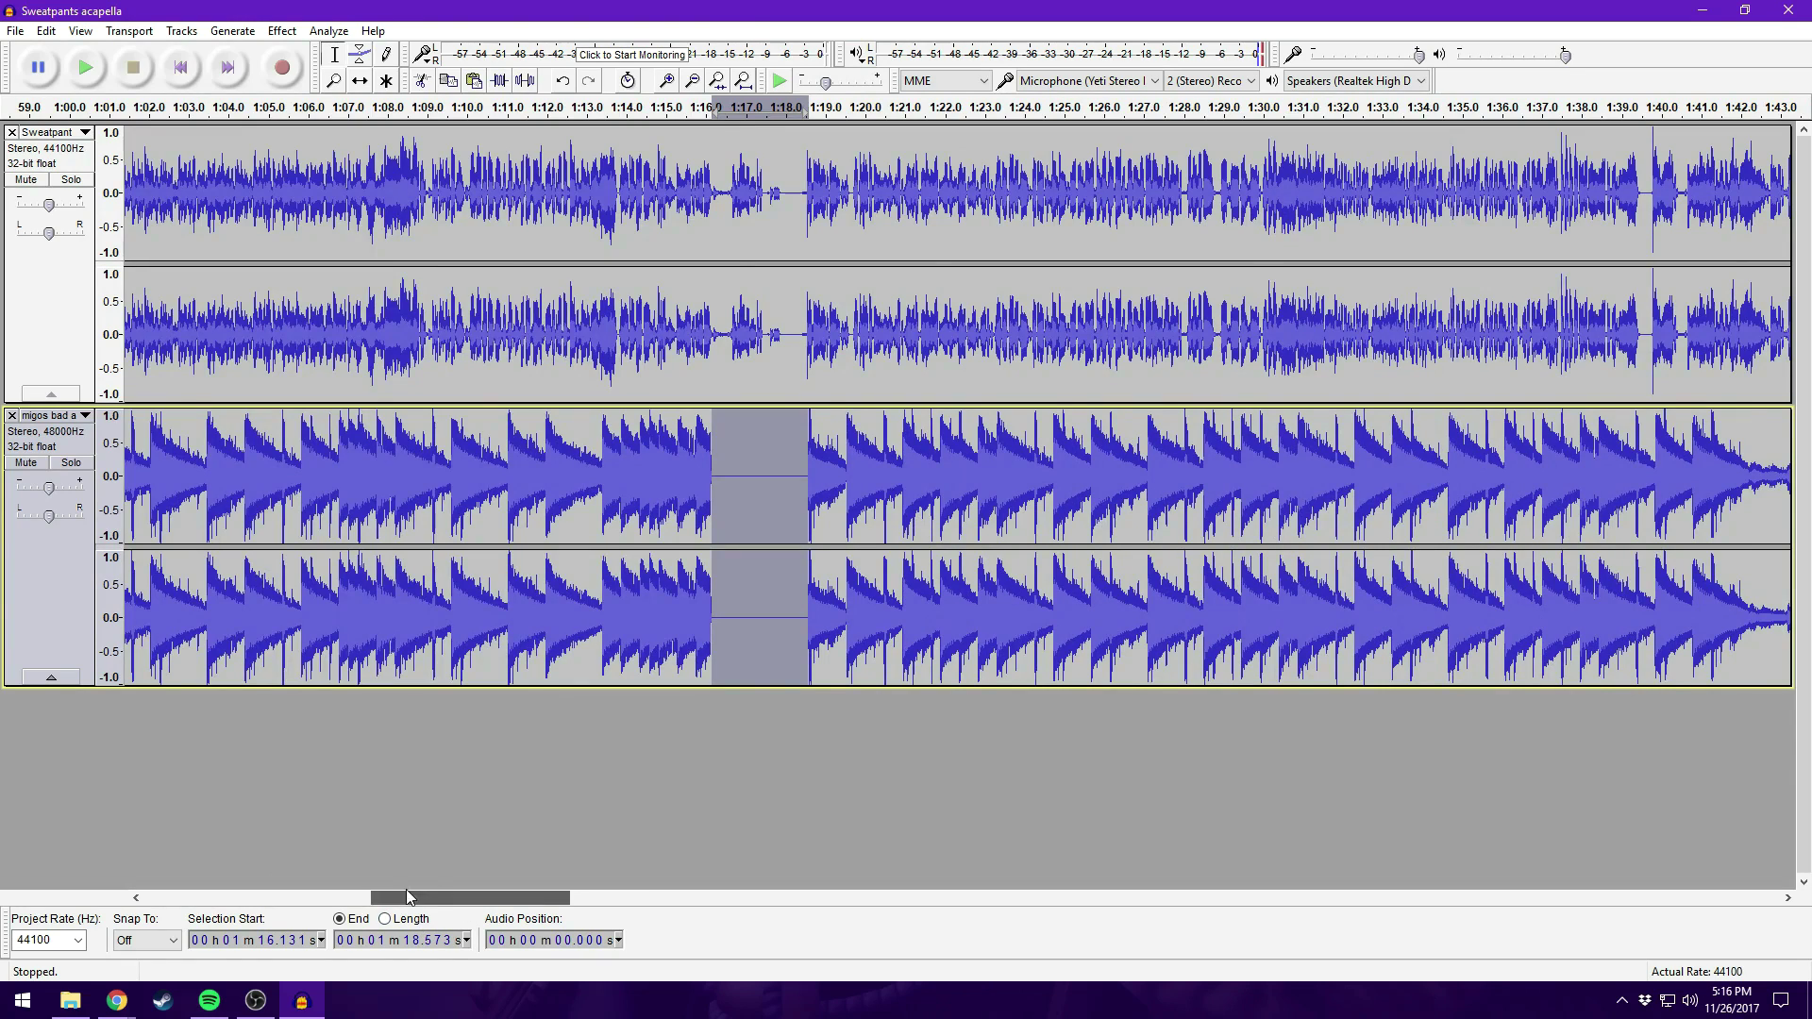
drag(406, 889, 178, 870)
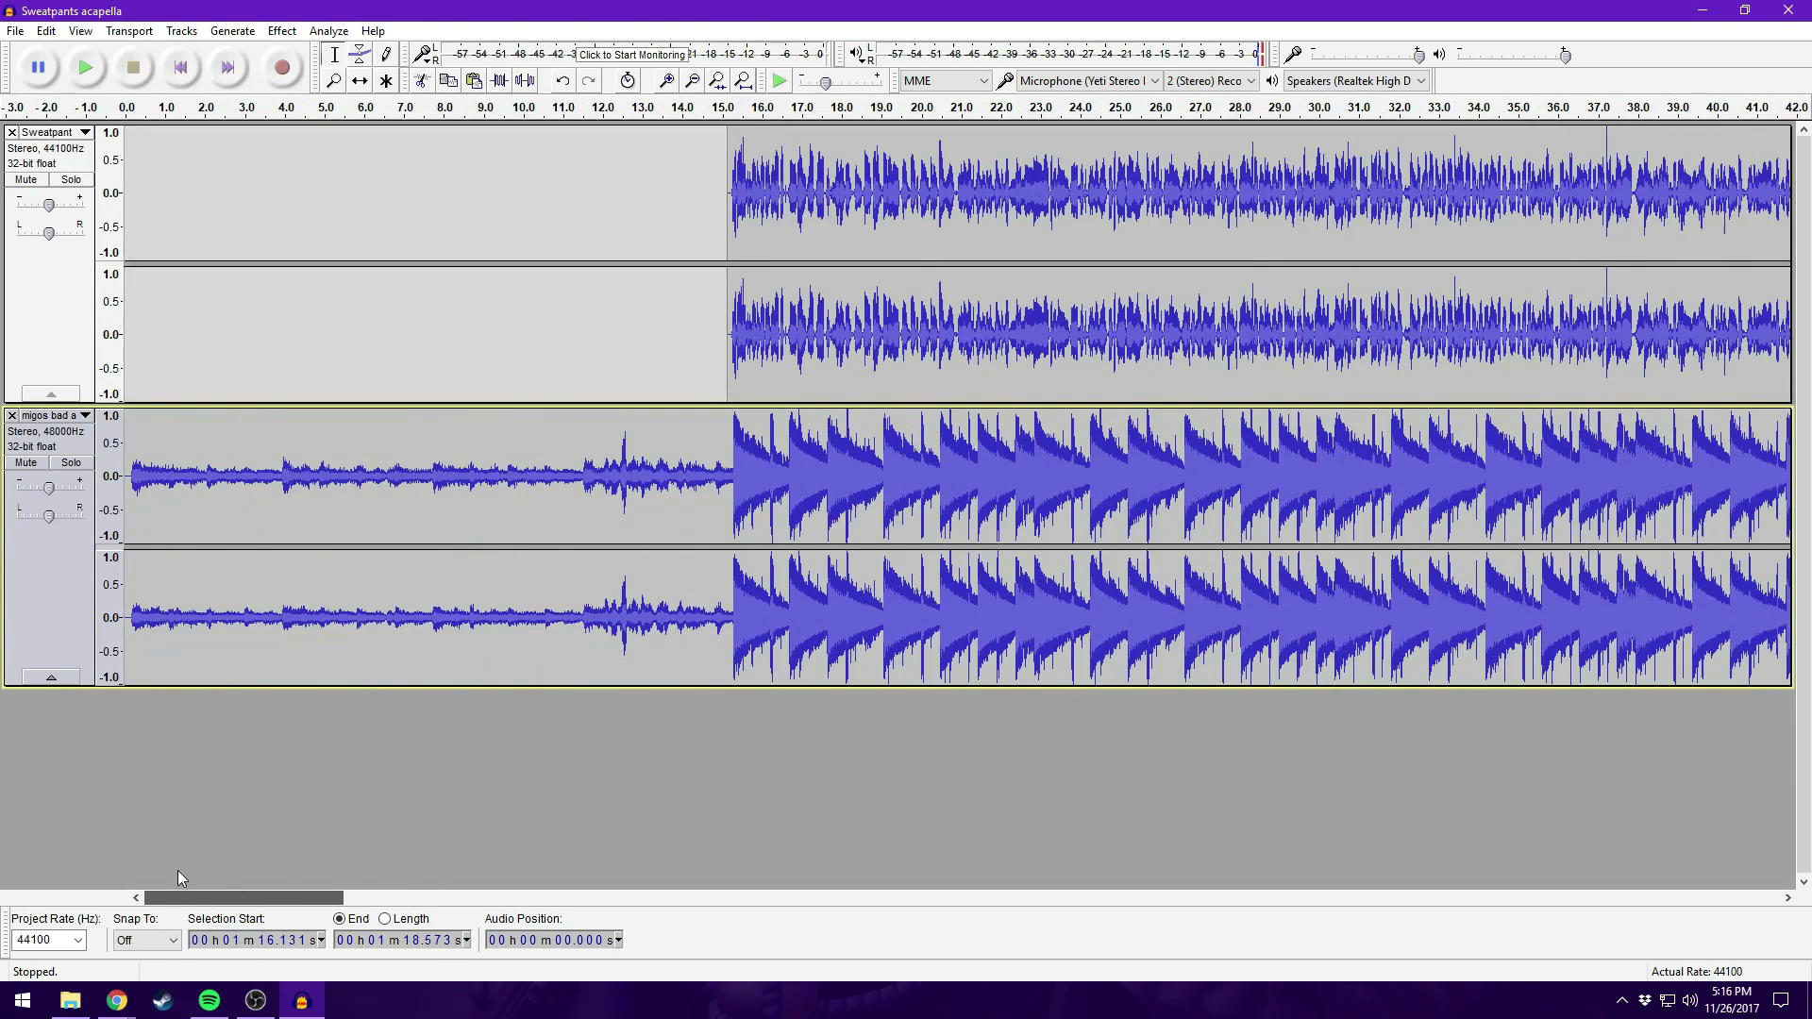
click(695, 83)
click(695, 83)
click(695, 83)
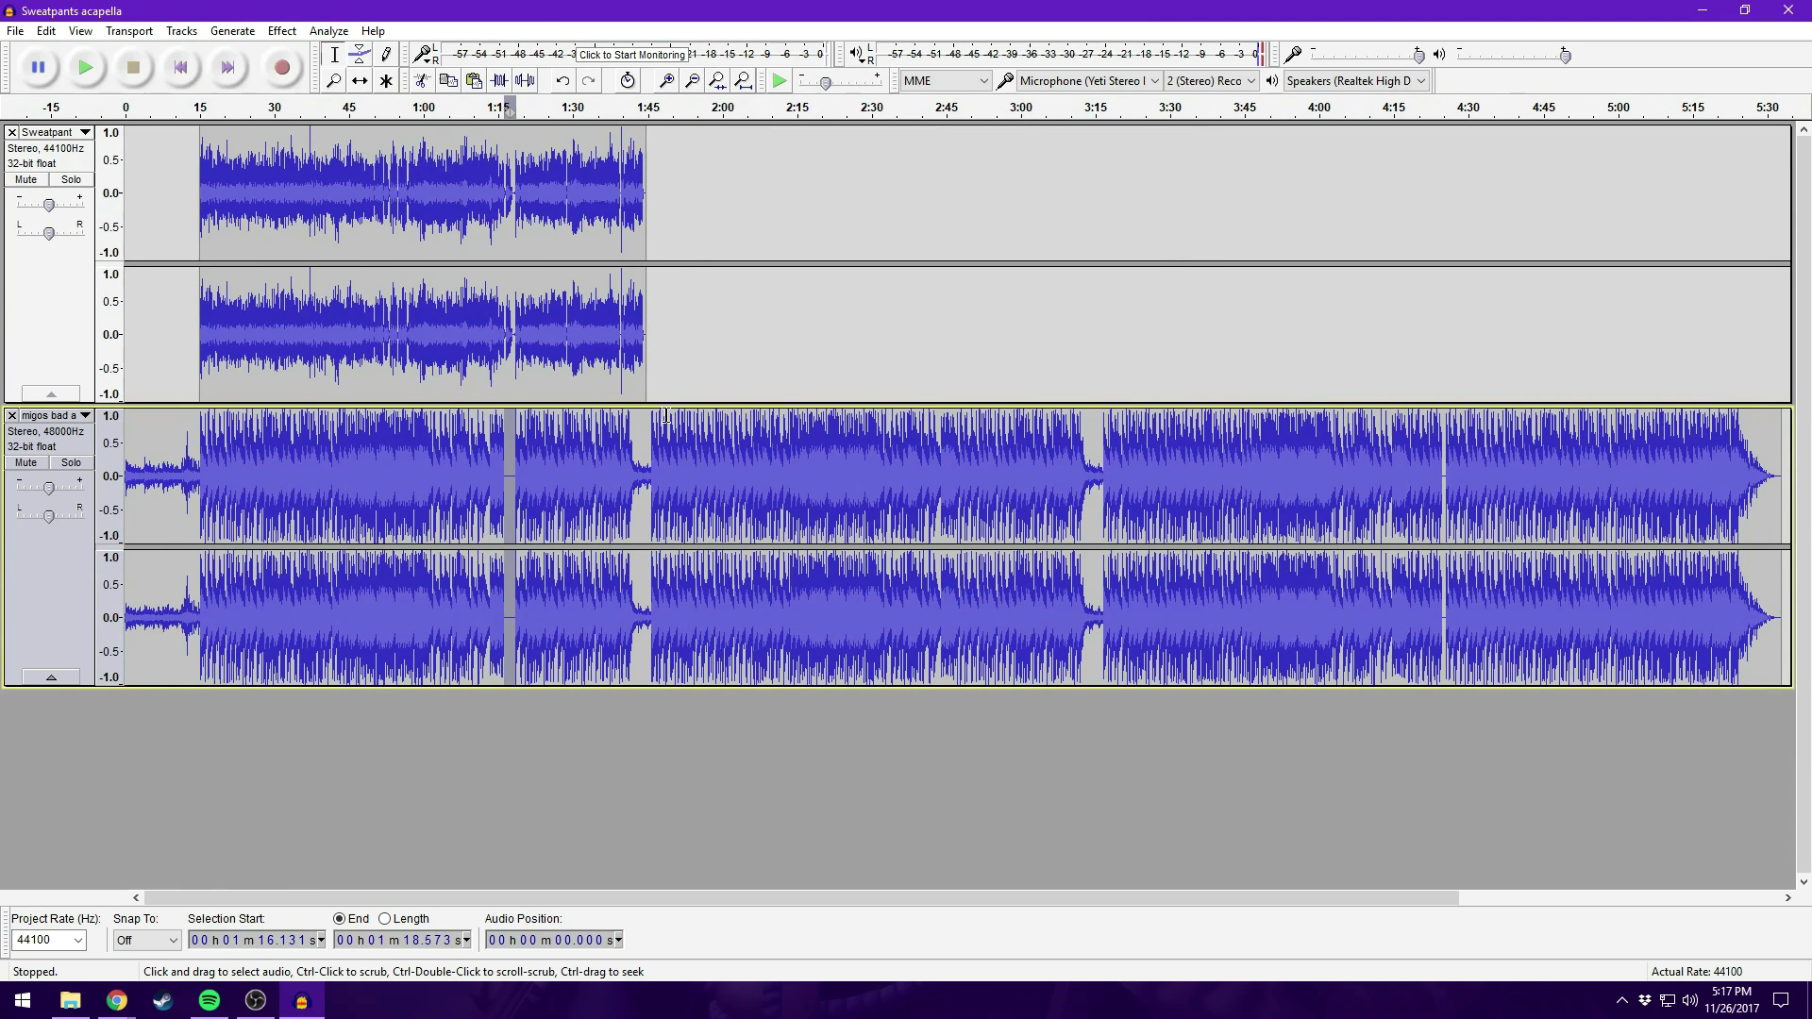
drag(663, 424, 1779, 472)
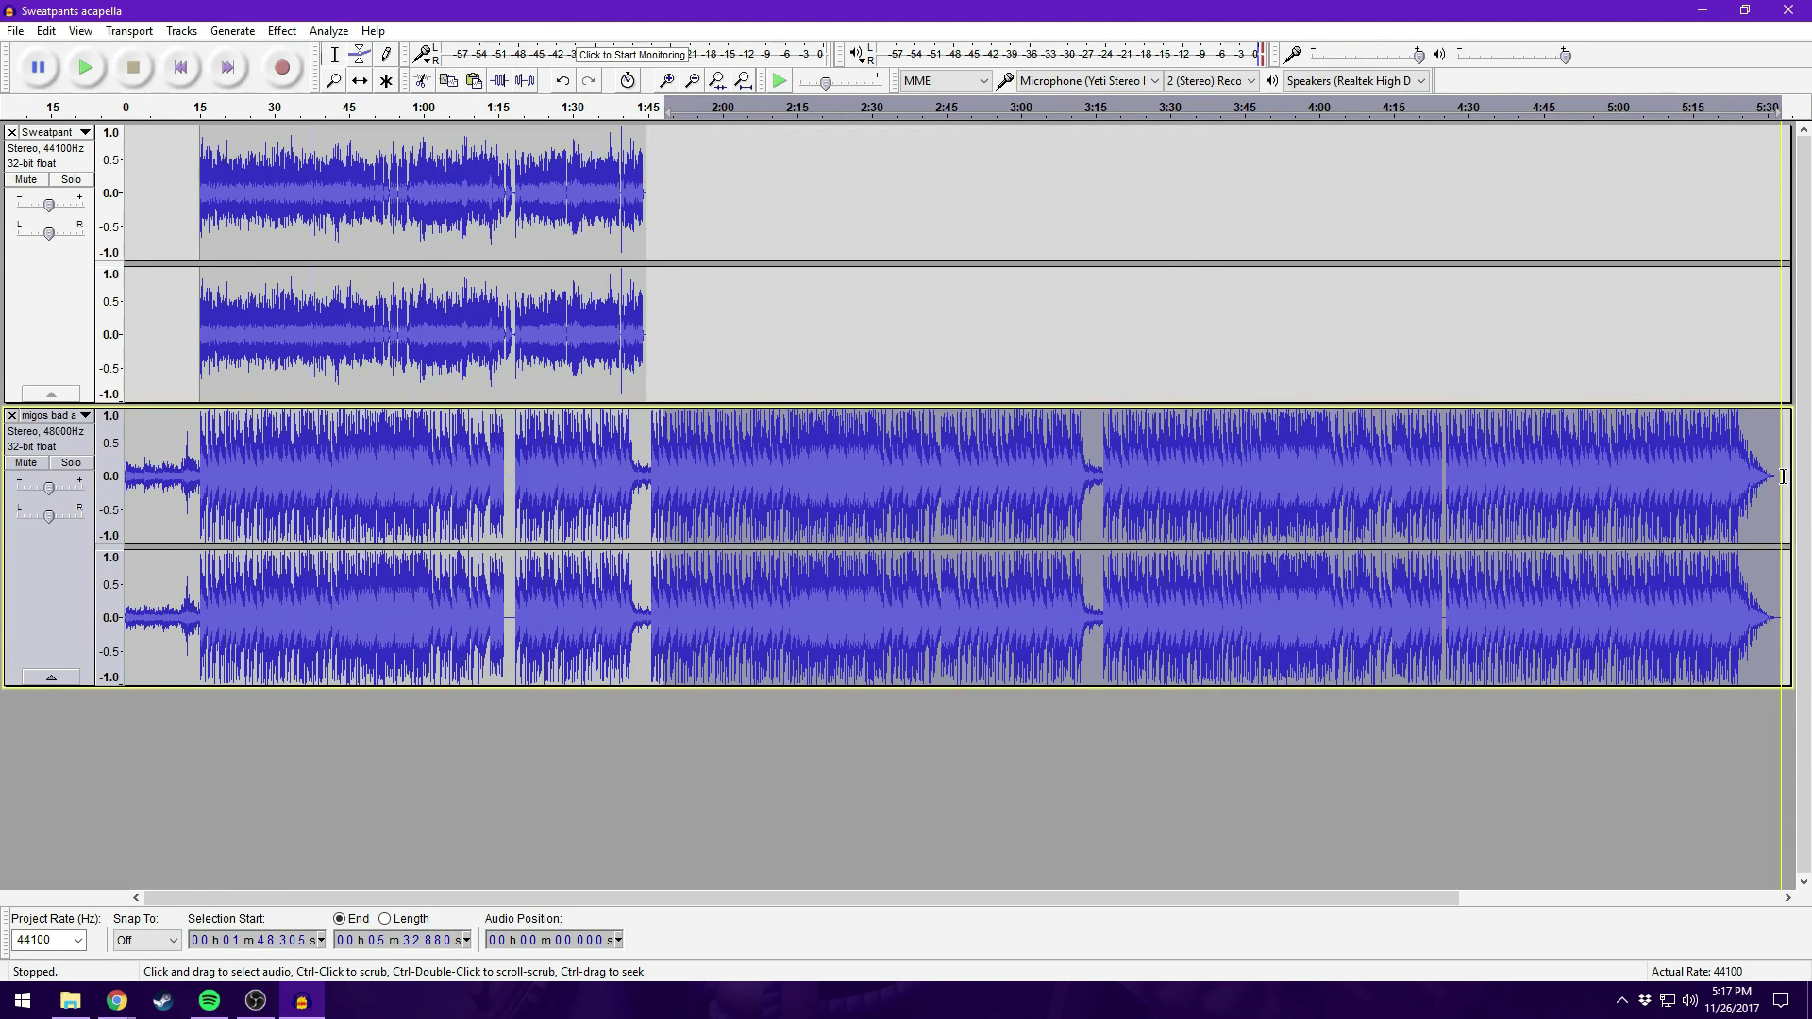
click(421, 81)
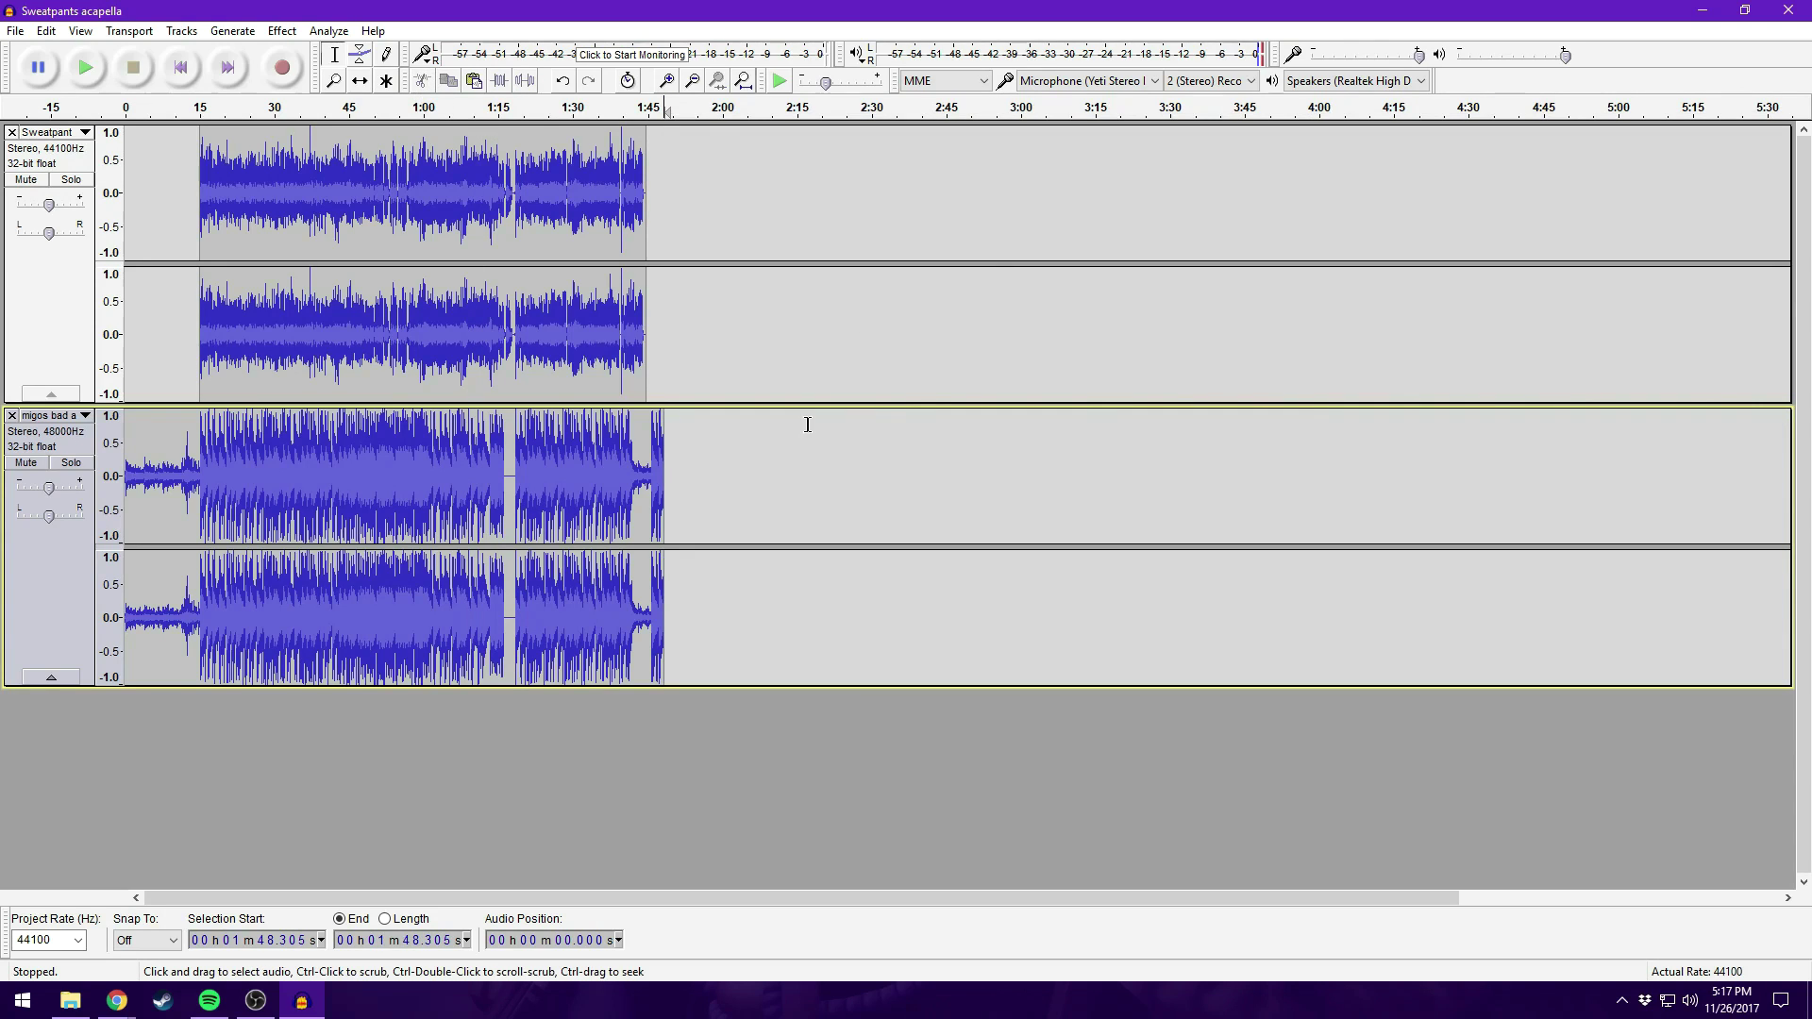
Apply a Fade Out to the beat's last few seconds and play the ending
click(756, 437)
drag(664, 432, 638, 433)
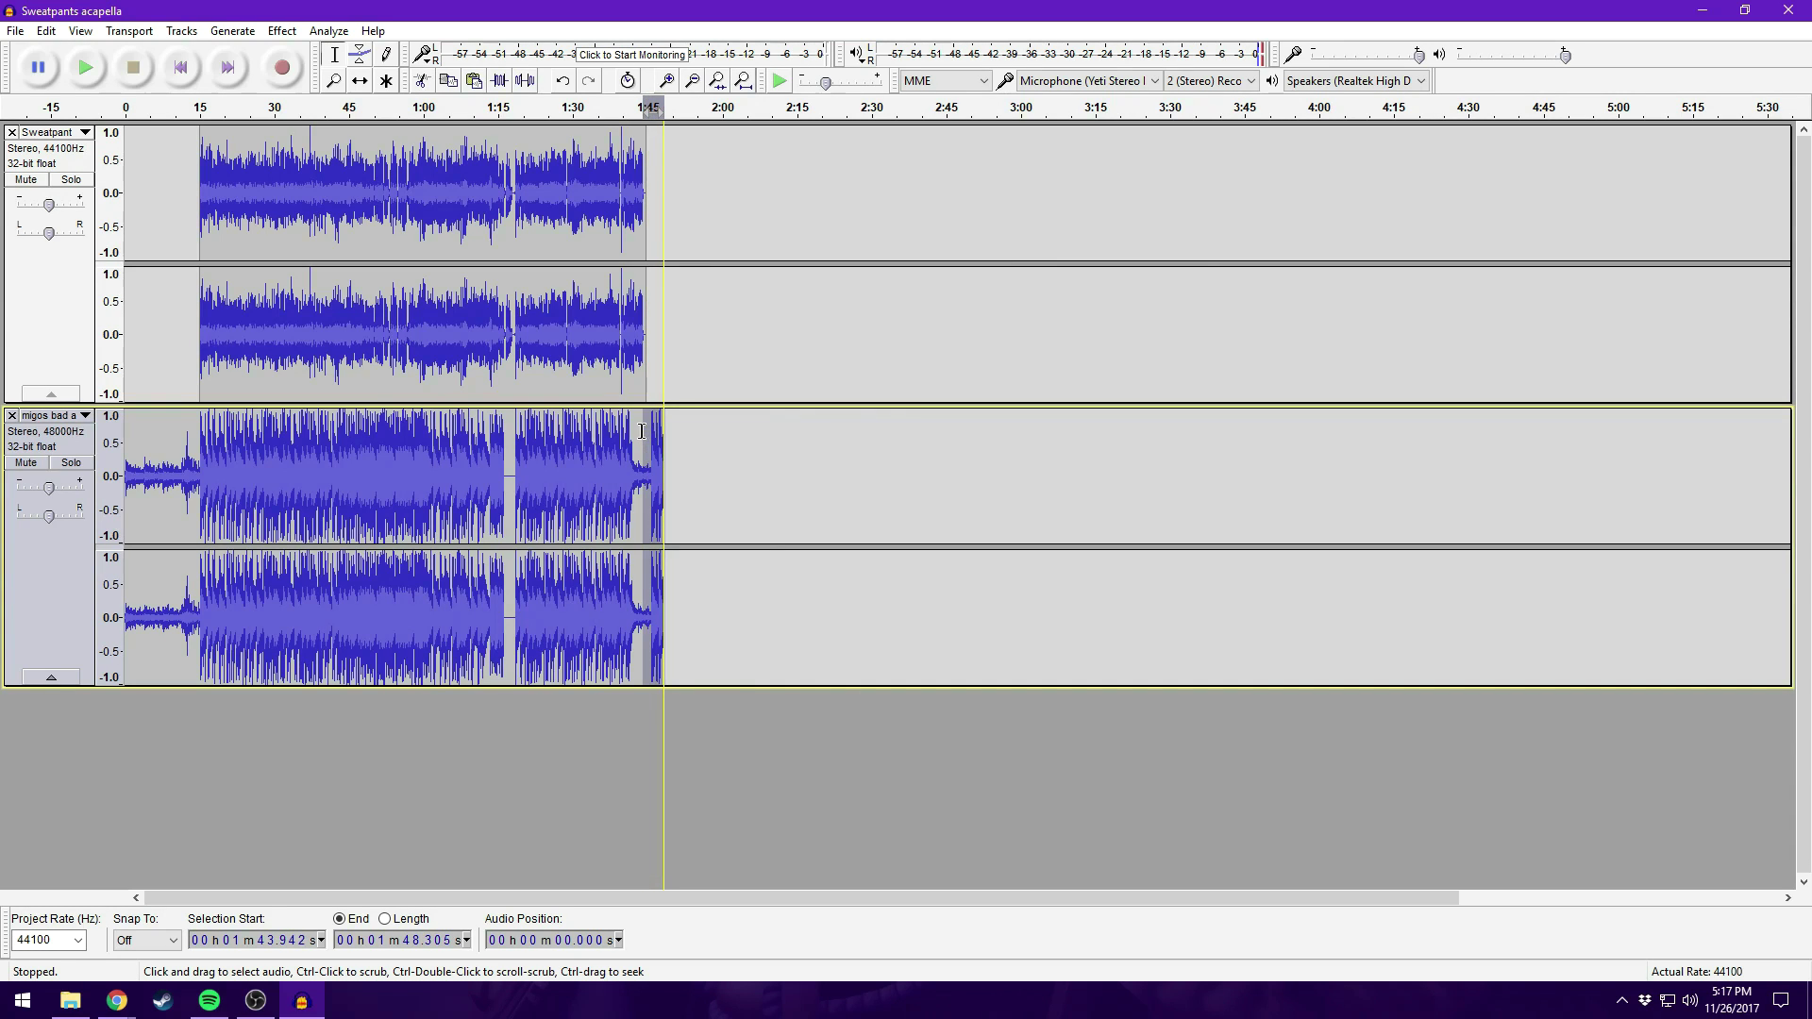
click(282, 31)
click(455, 313)
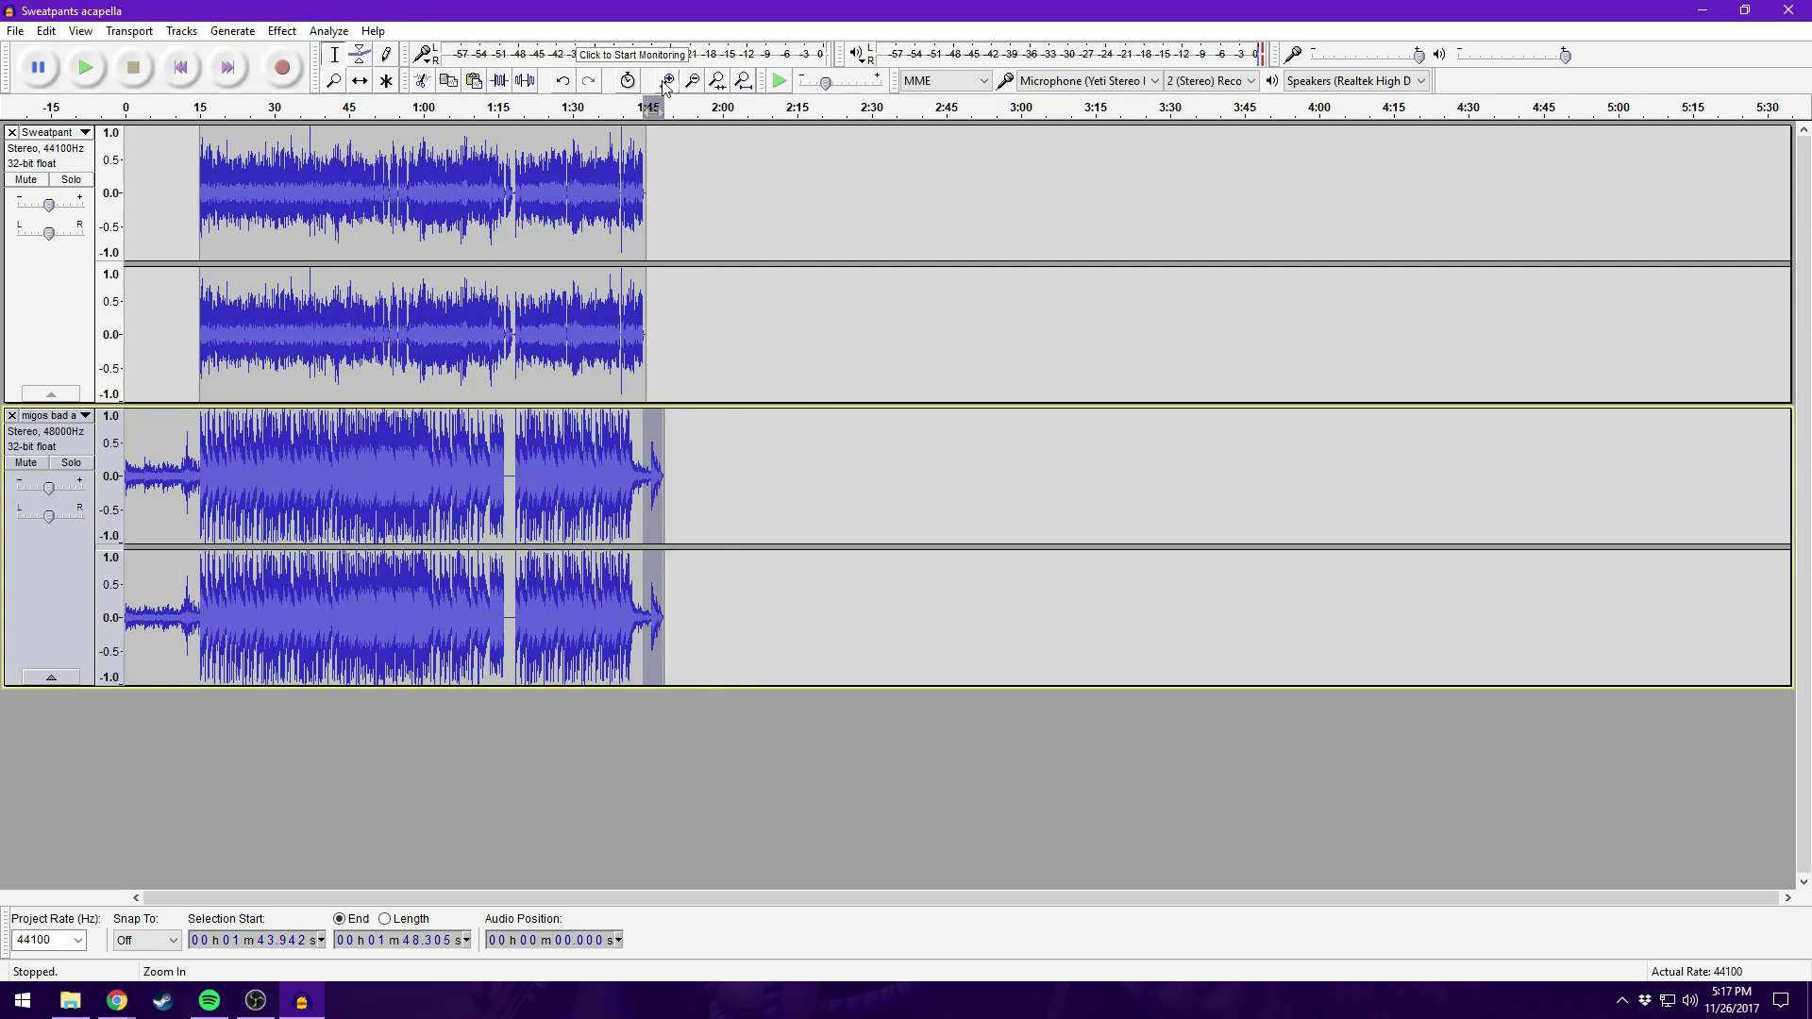
click(639, 111)
Switch over to the web browser with Alt+Tab
key(alt+Tab)
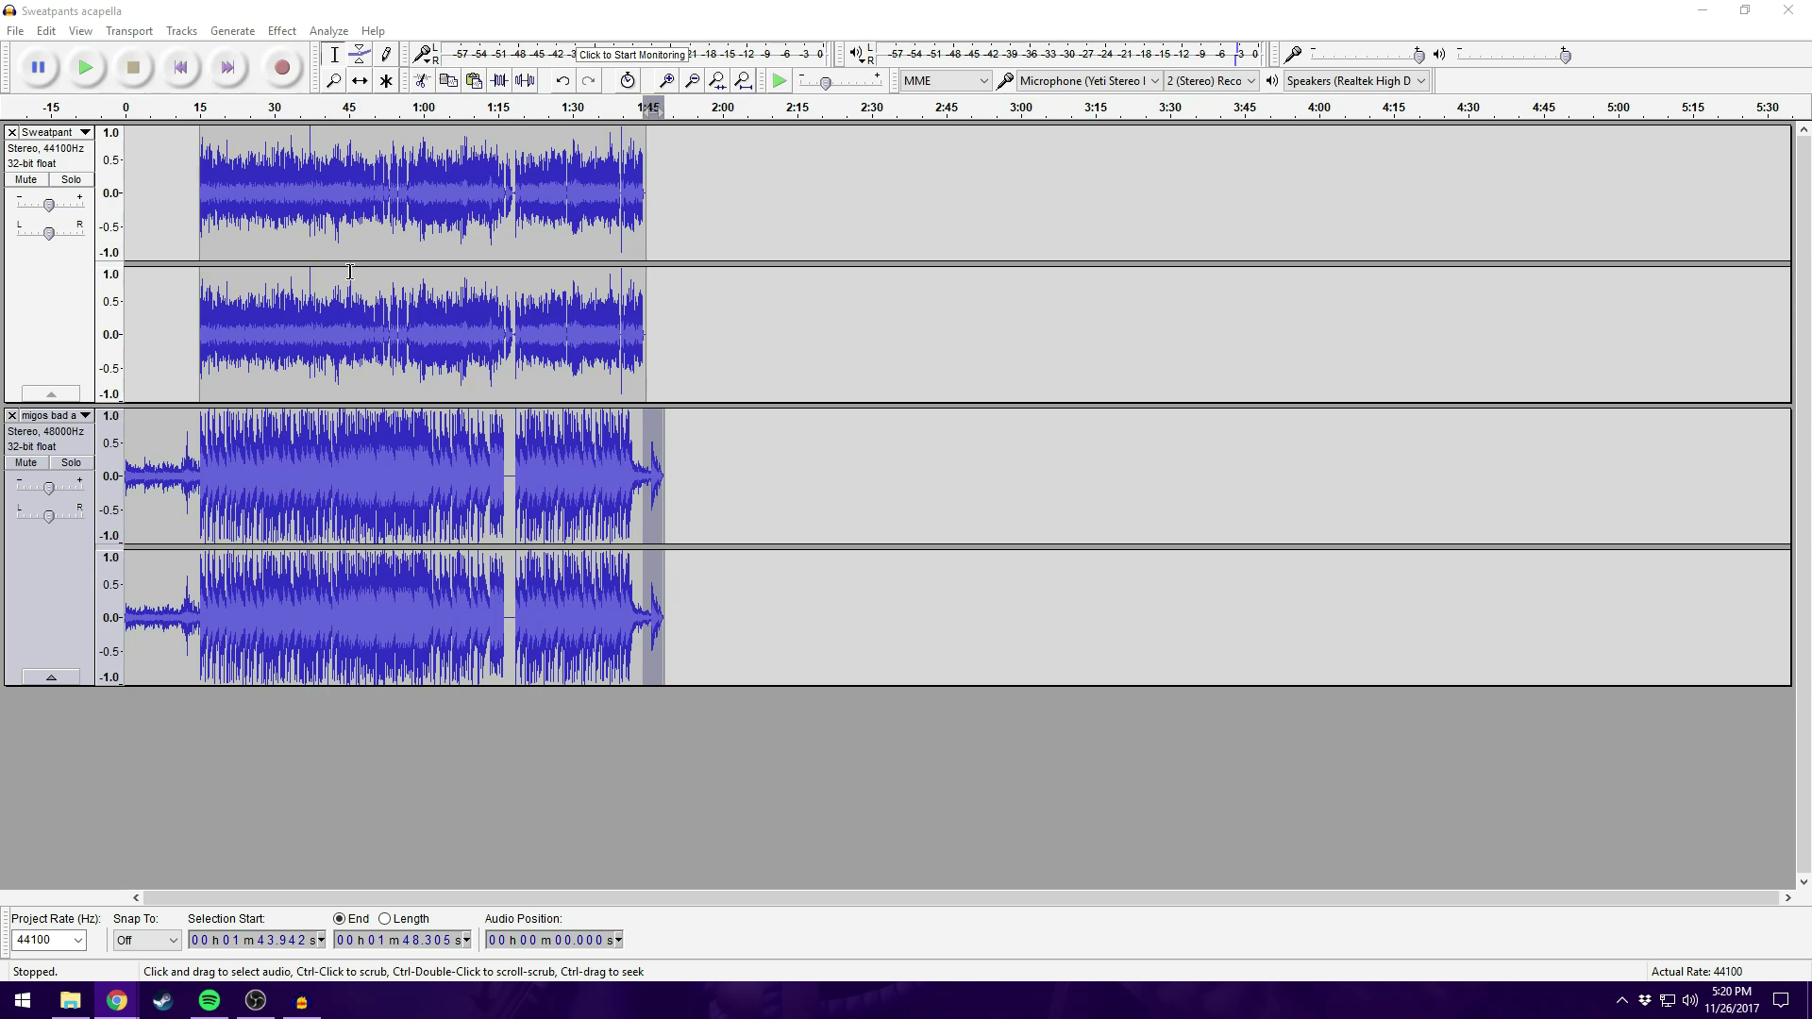
Export the project as 'Bad and Sweatpants' audio, accepting the stereo mixdown and clearing all metadata
click(15, 30)
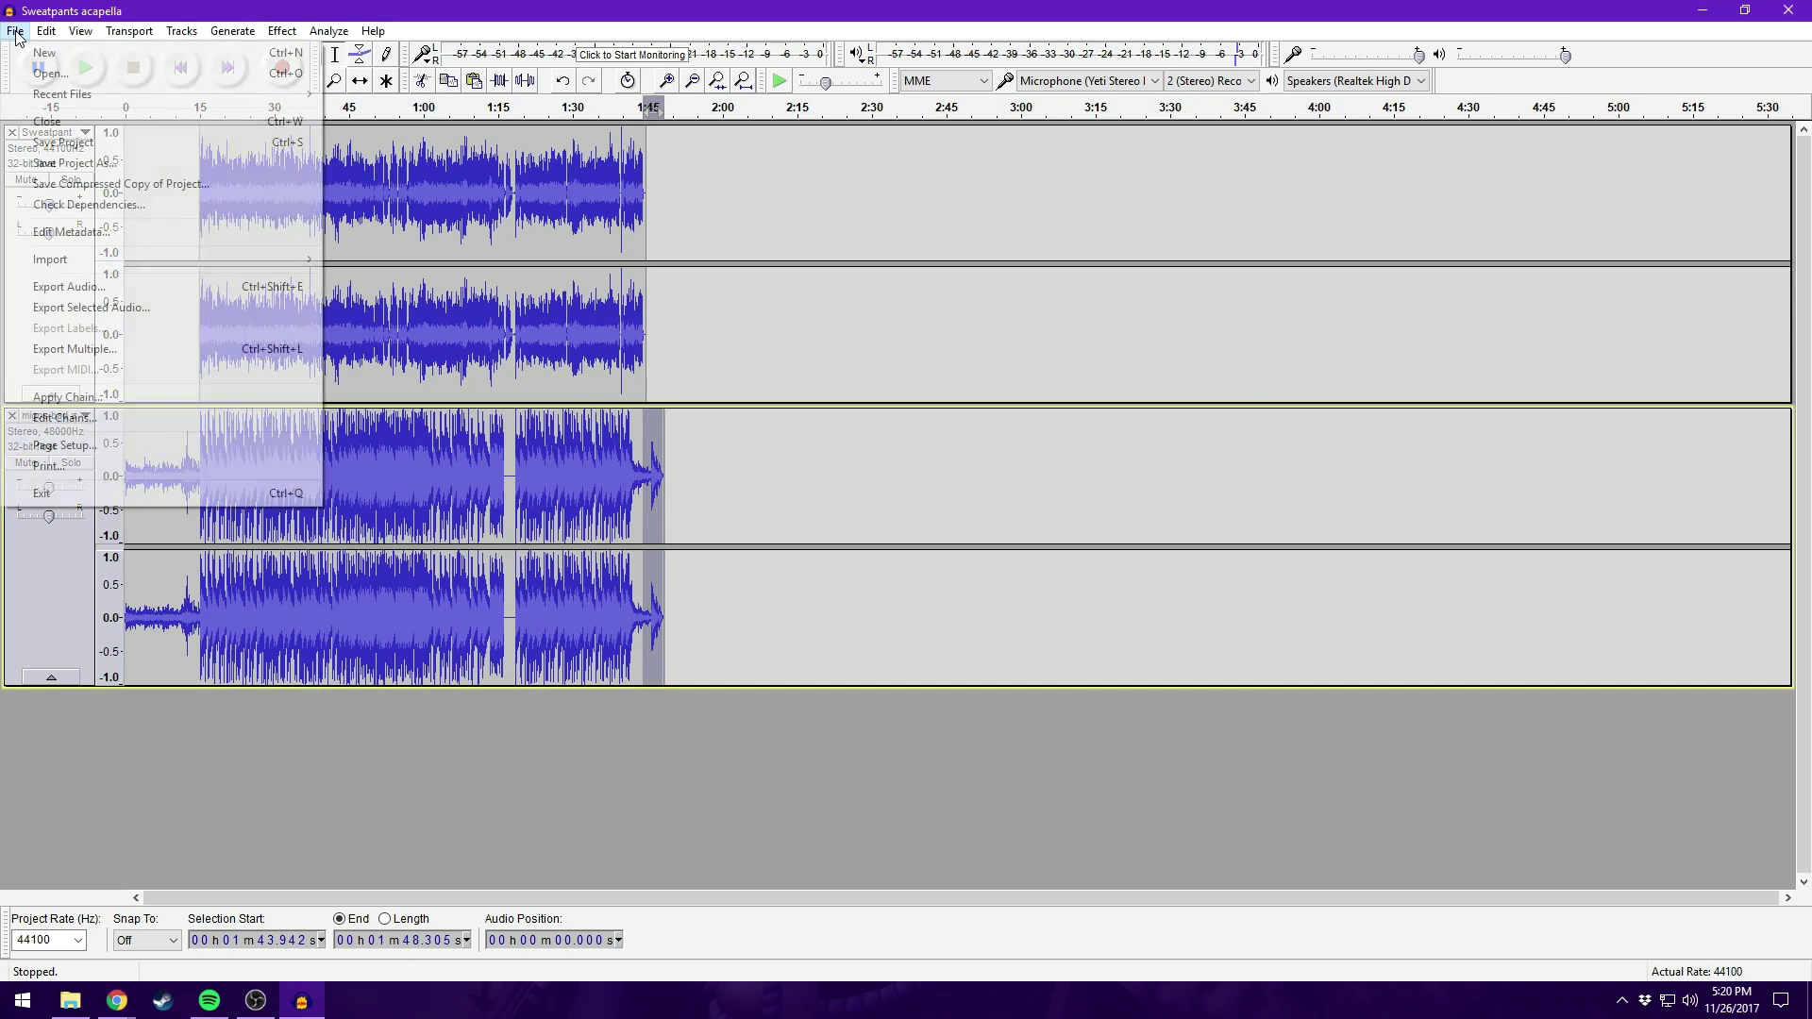
click(119, 293)
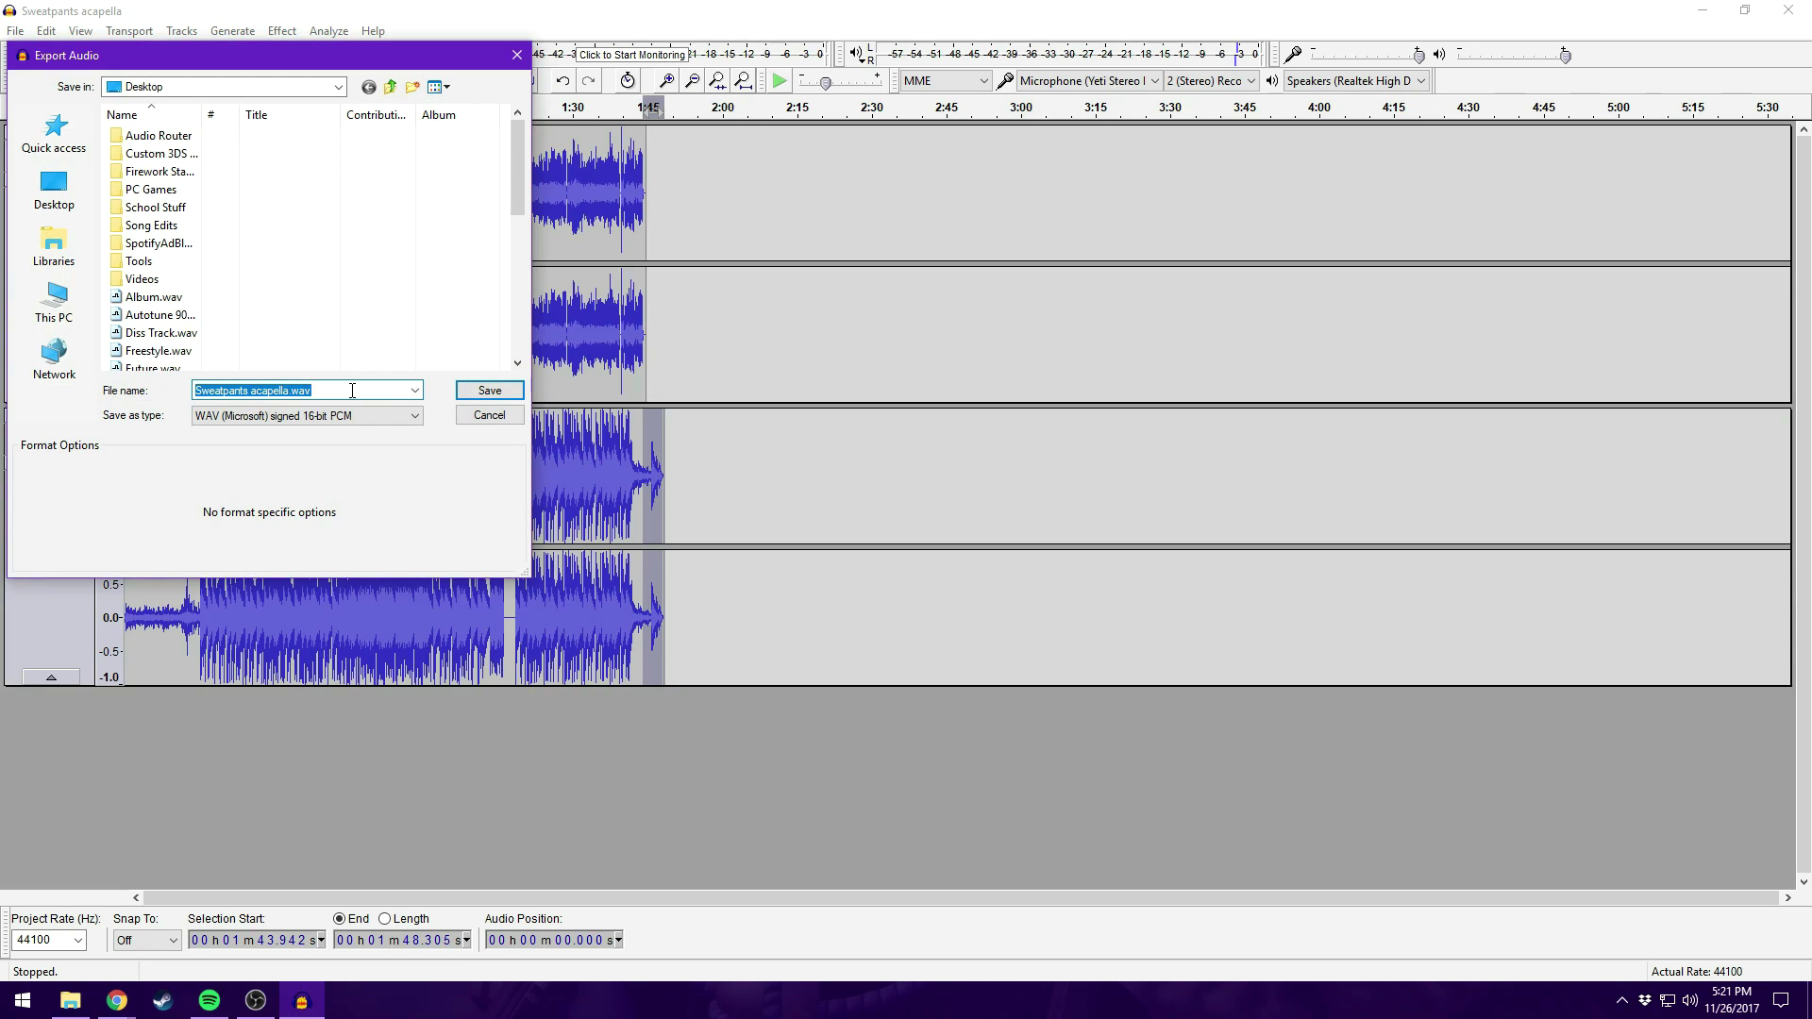
text(Bad and Sweatpants)
key(Return)
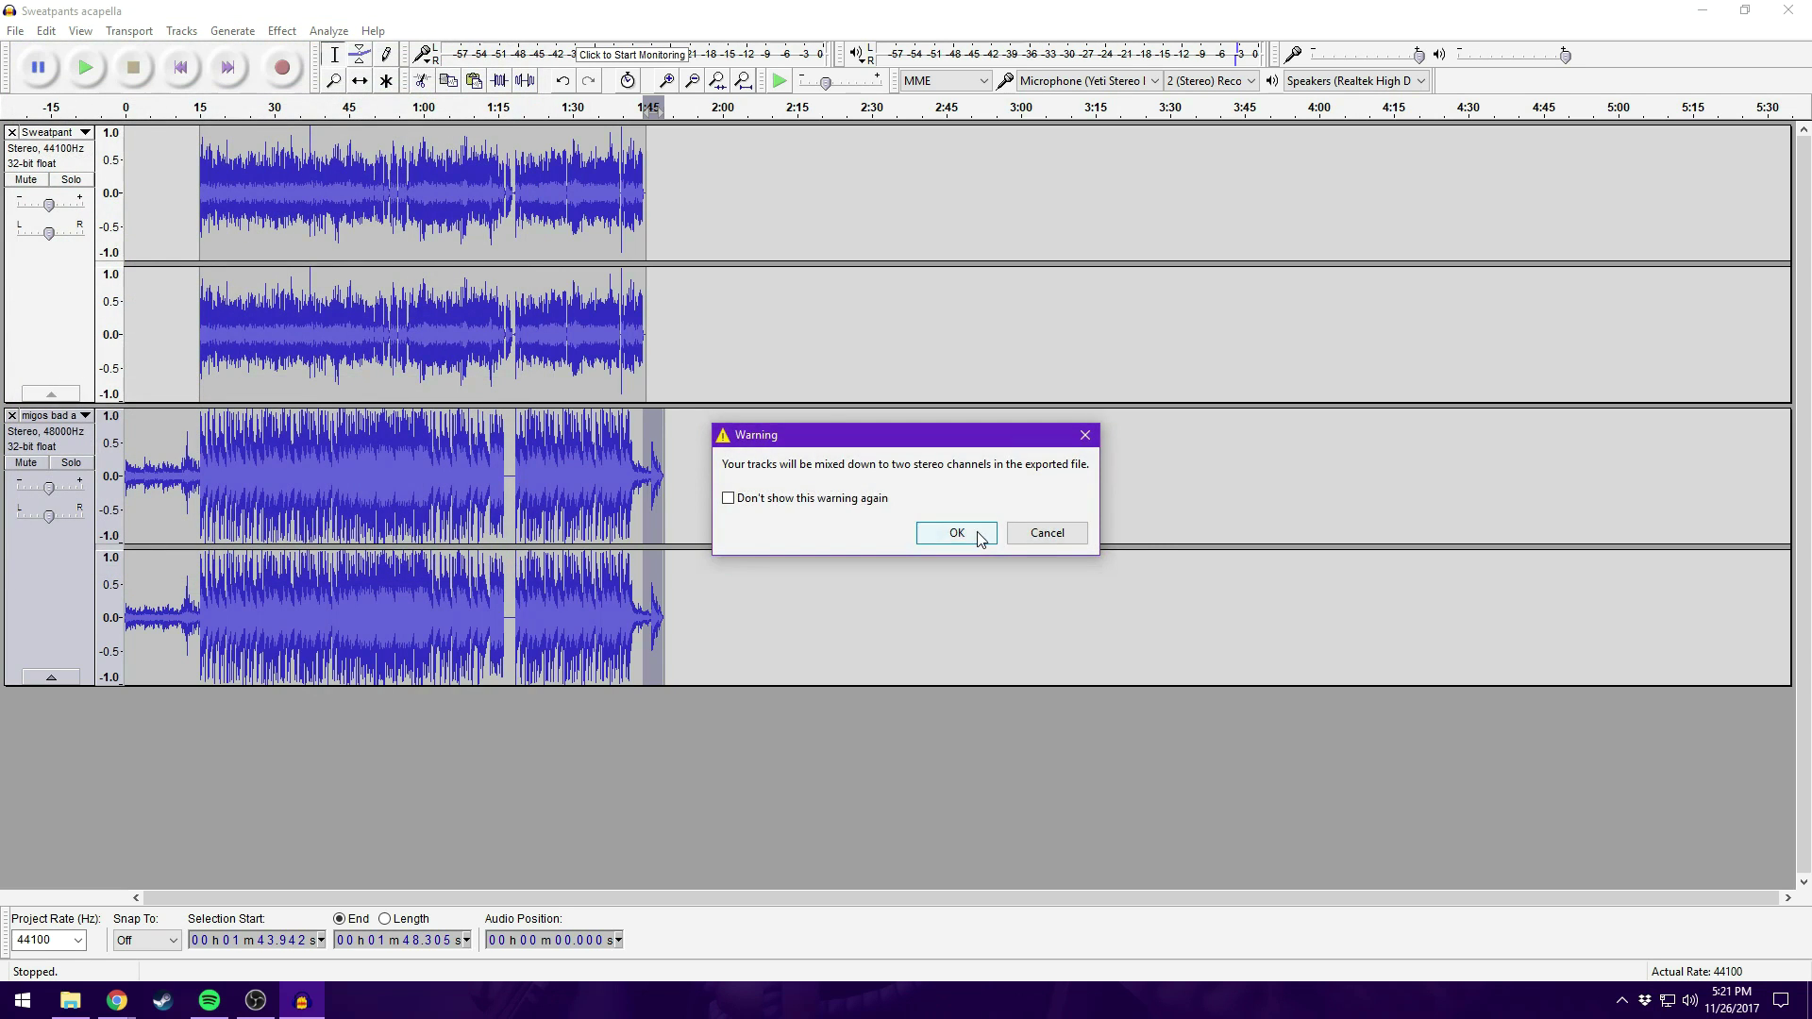
click(972, 531)
click(1004, 655)
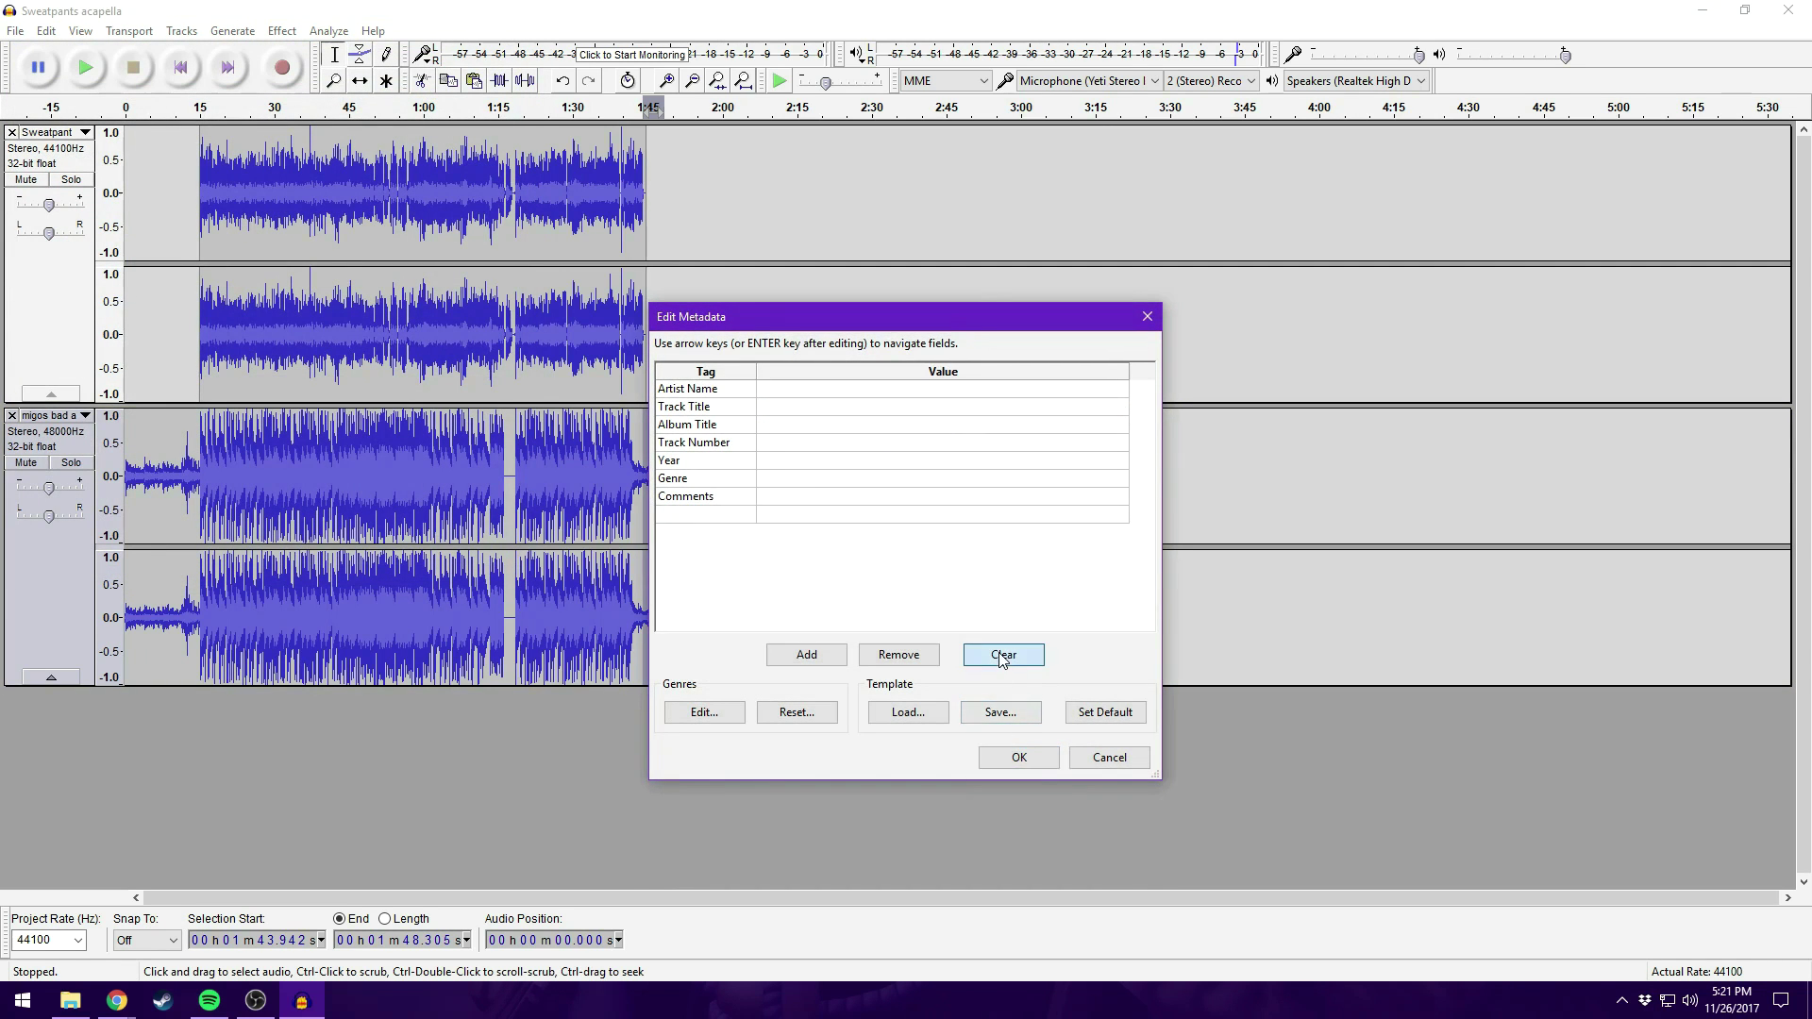
click(1020, 757)
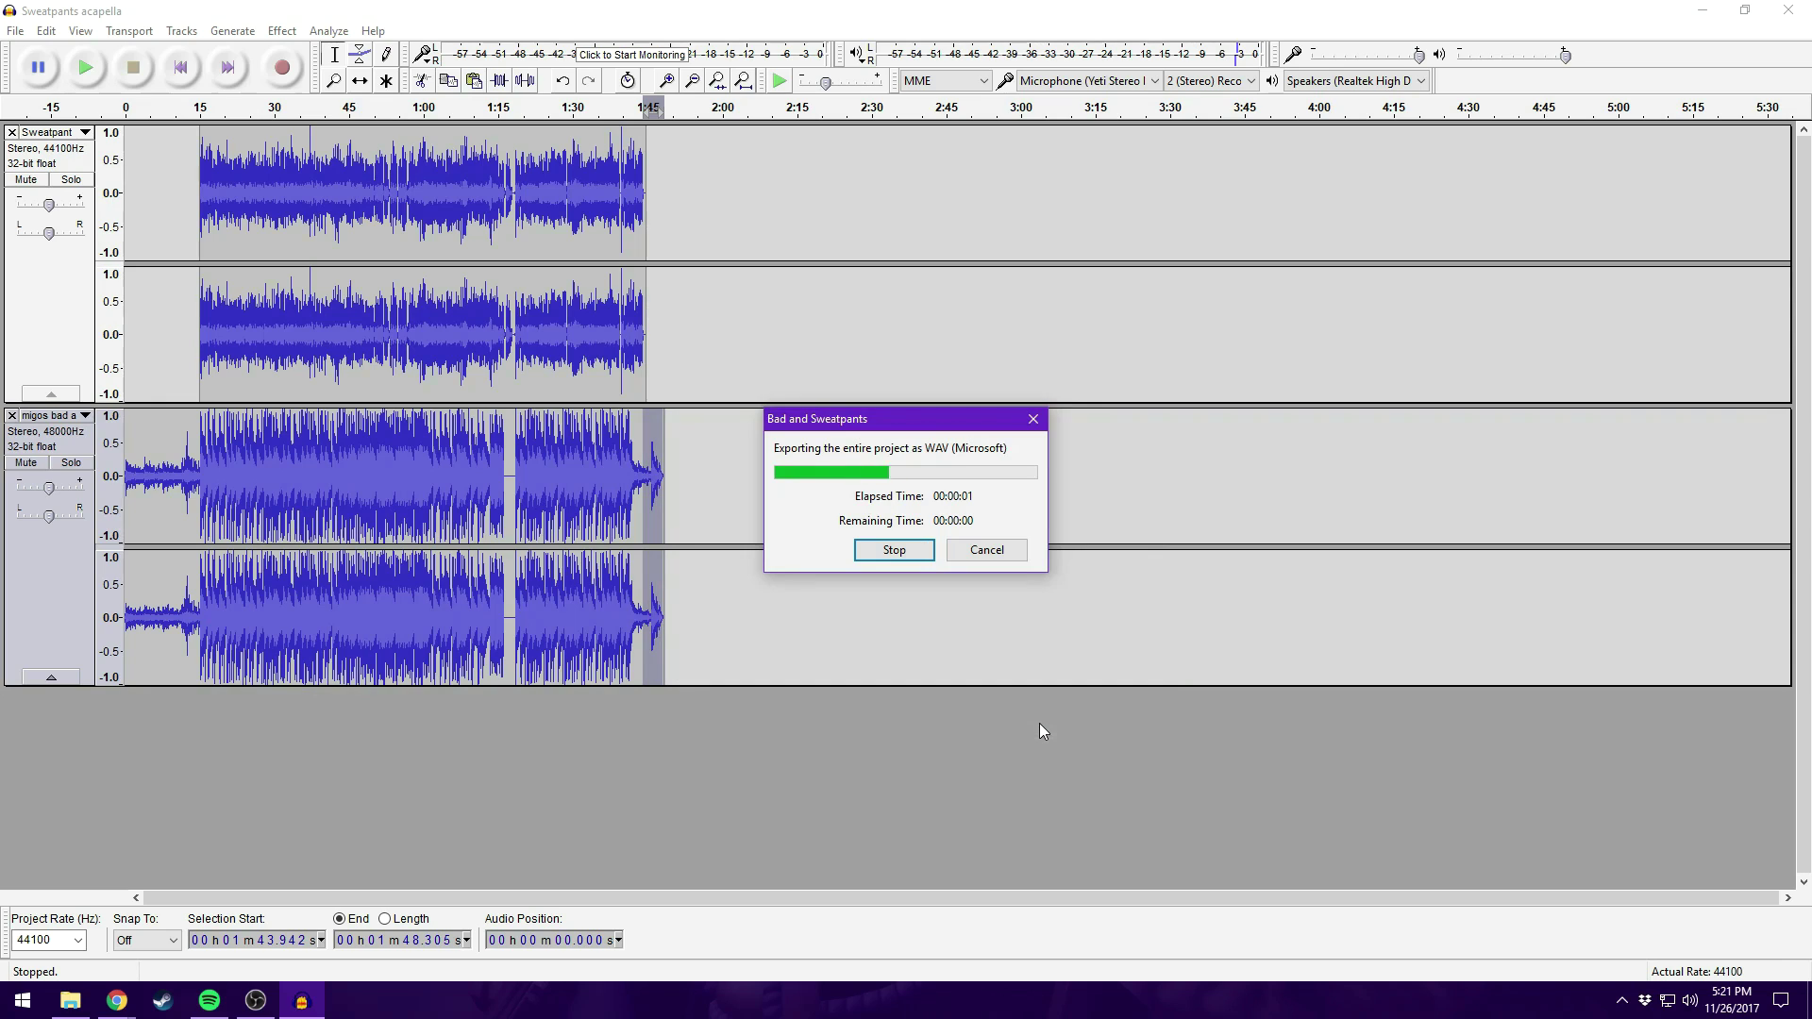